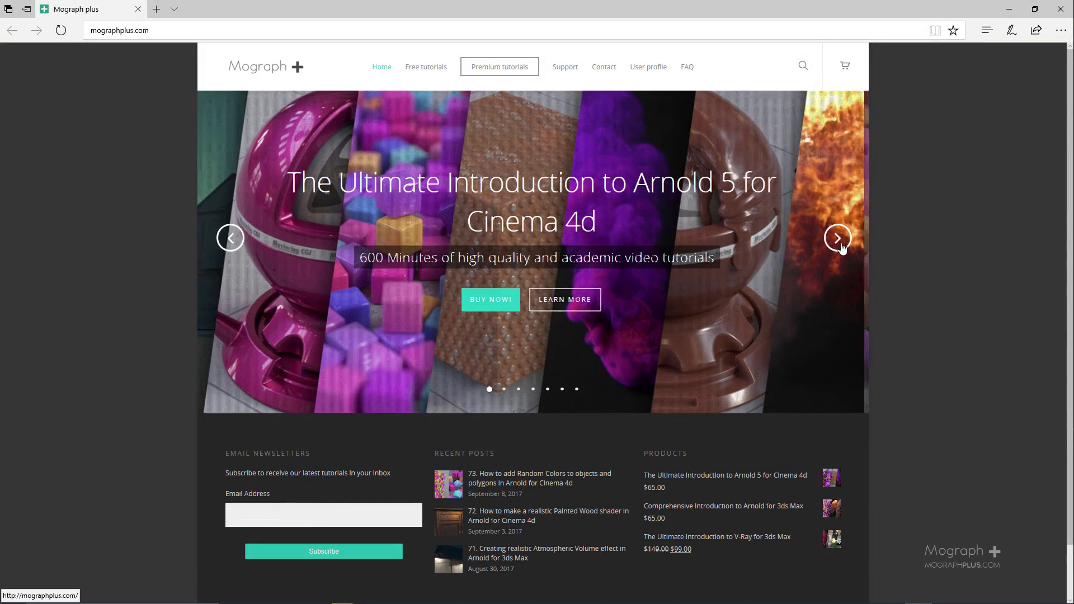
Browse the featured course slides on the mographplus.com homepage through to the V-Ray for 3ds Max course
click(839, 244)
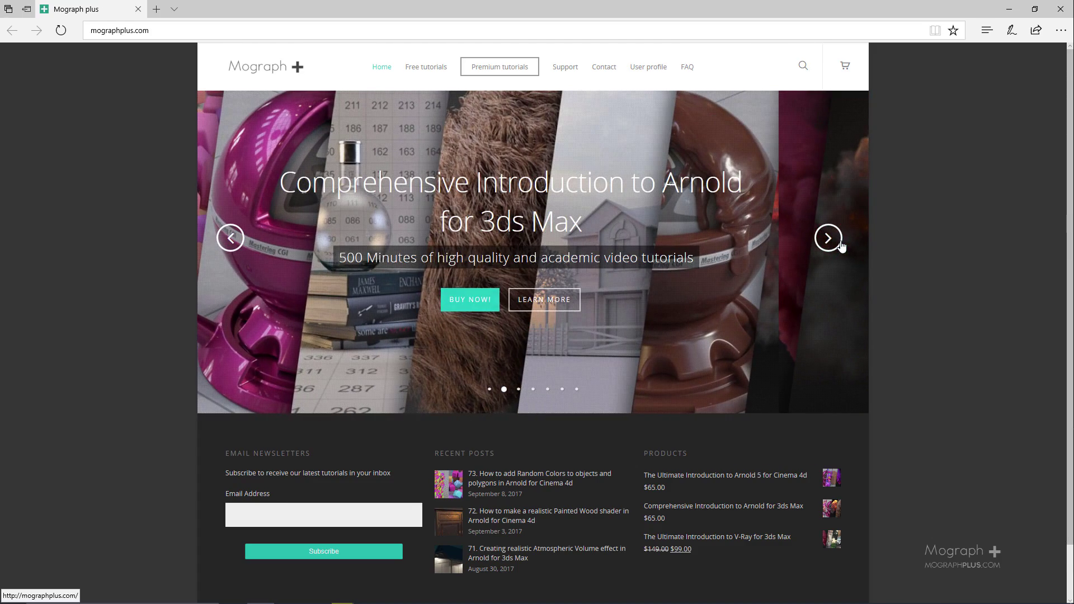
click(841, 245)
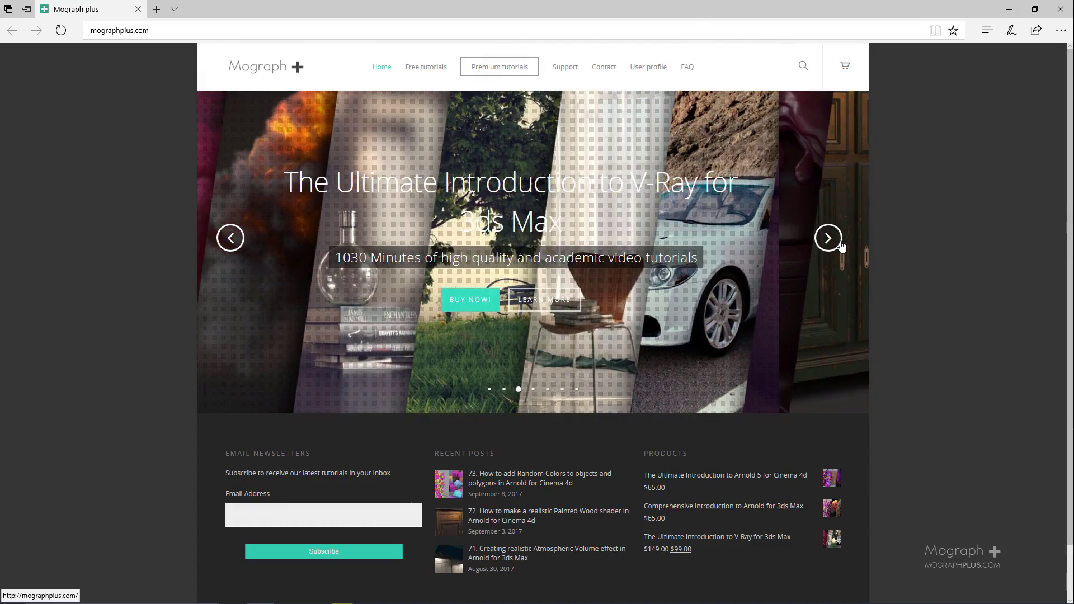
click(841, 245)
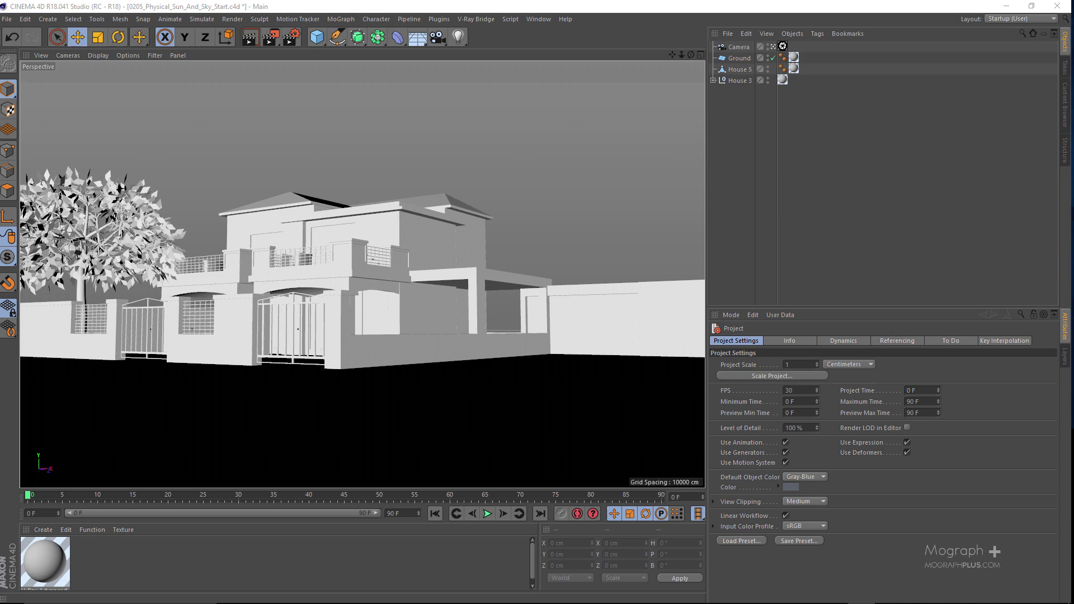
click(476, 19)
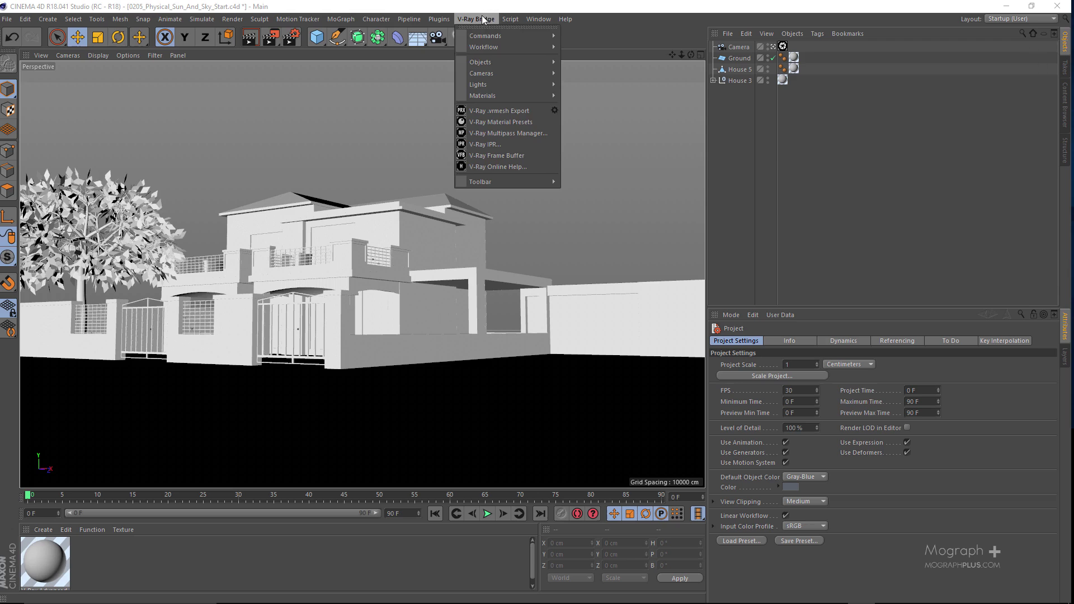
mouse_move(541, 85)
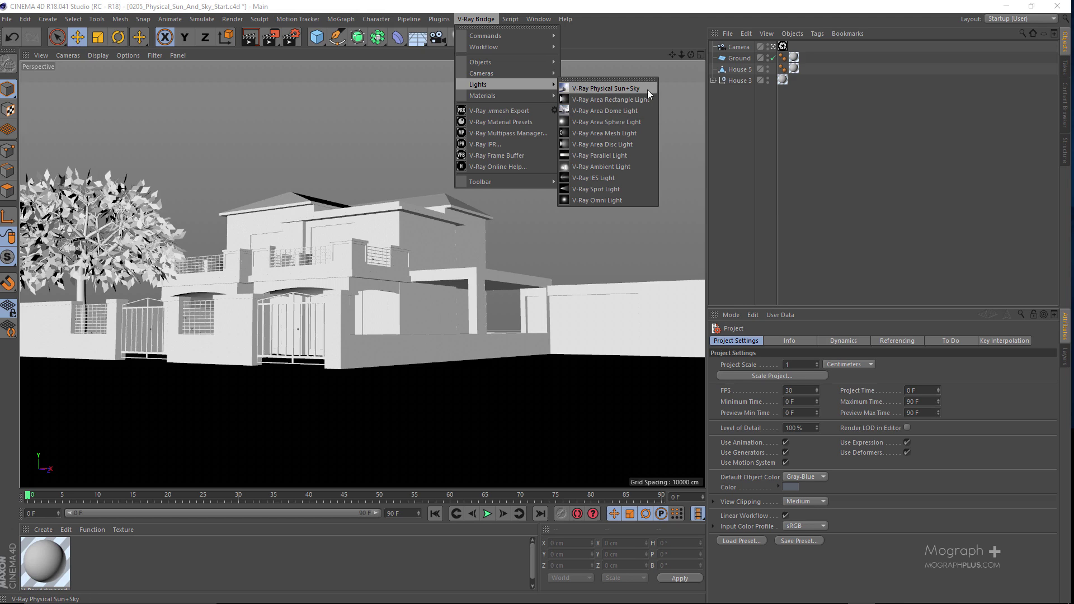
click(756, 96)
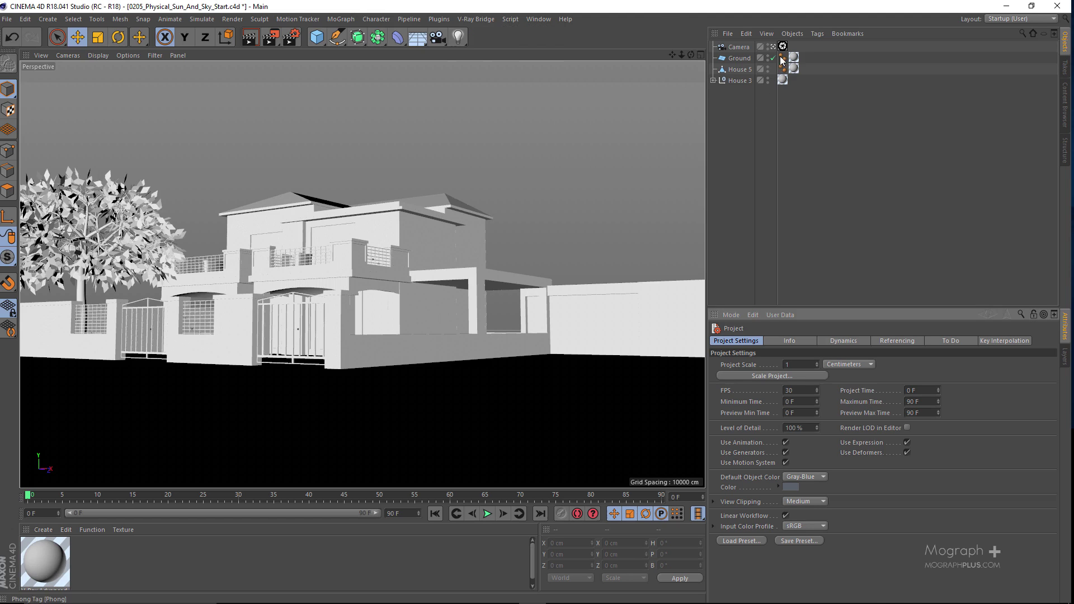
Leave the scene camera to view the house and camera from outside, and return to the camera view
click(773, 47)
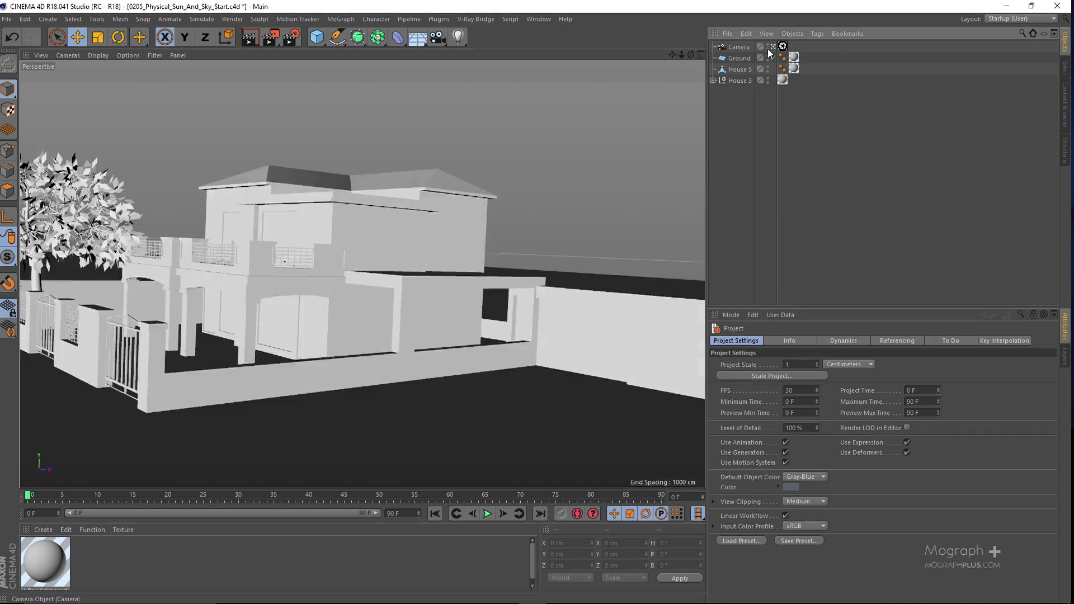
scroll(430, 179, down, 3)
alt+drag(418, 180, 439, 183)
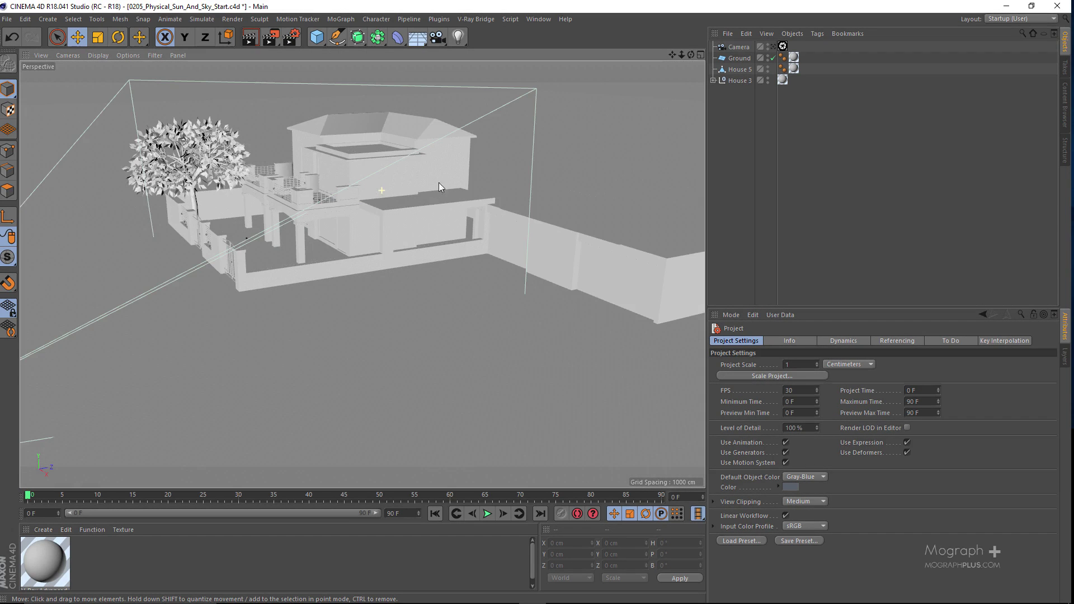
click(775, 47)
Examine the lens and exposure parameters of the camera's V-Ray Physical Camera tag
click(782, 47)
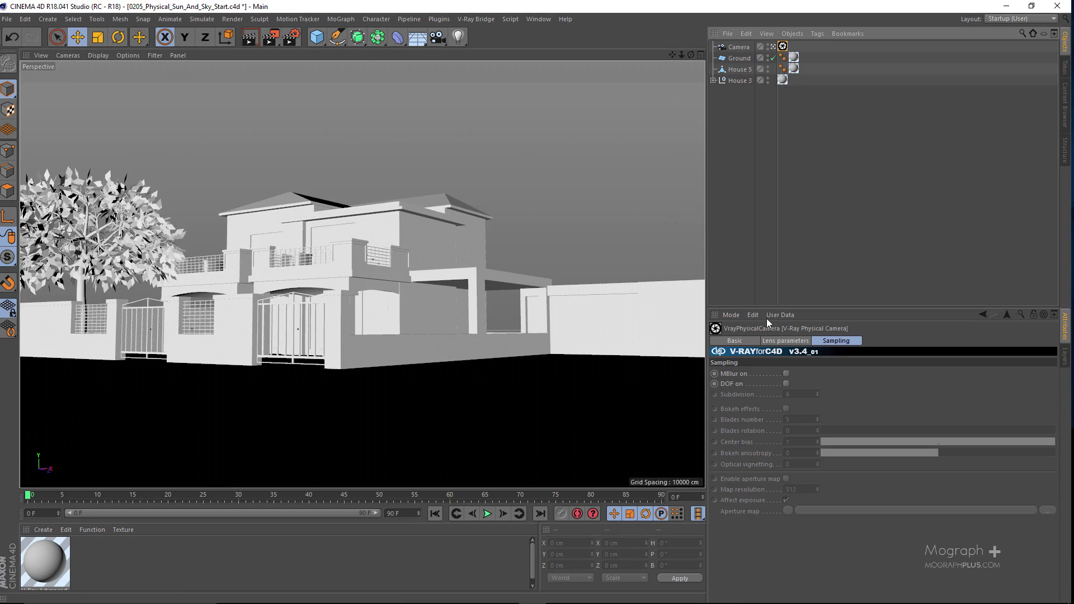
click(786, 341)
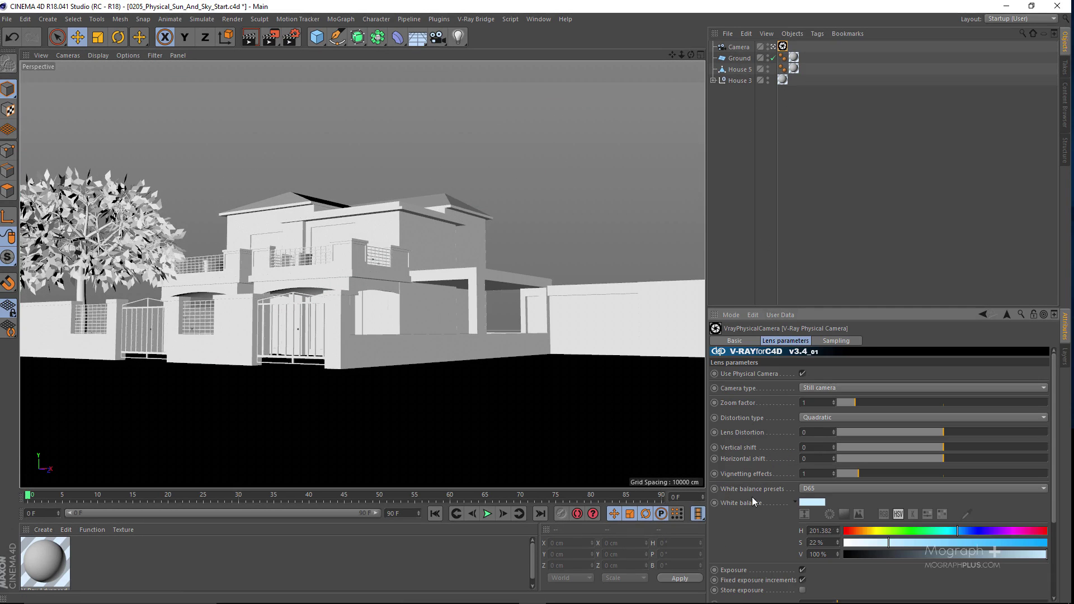
scroll(752, 498, down, 5)
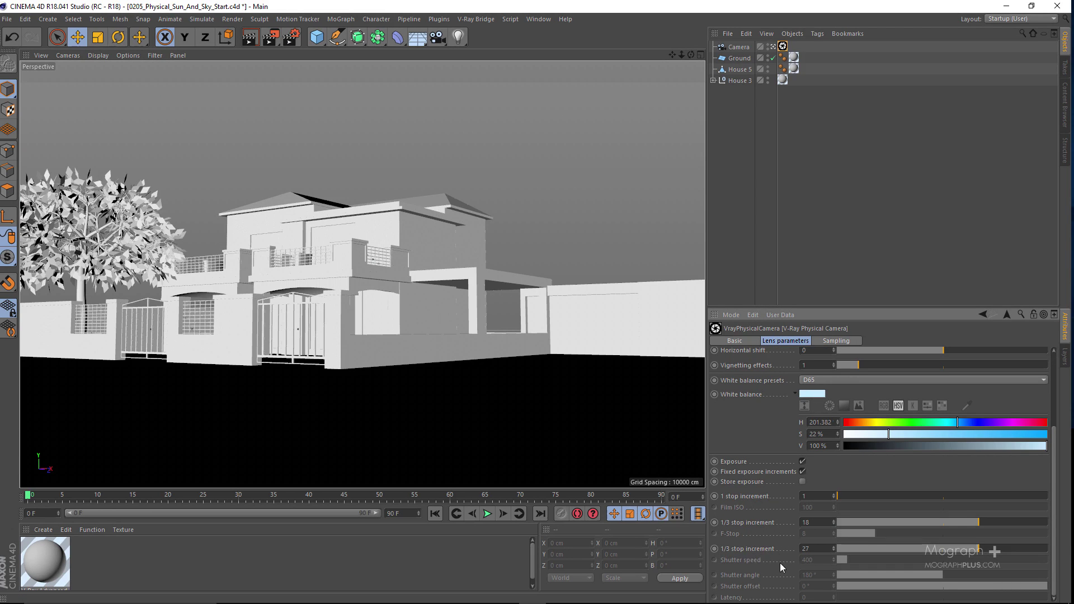
scroll(786, 494, up, 5)
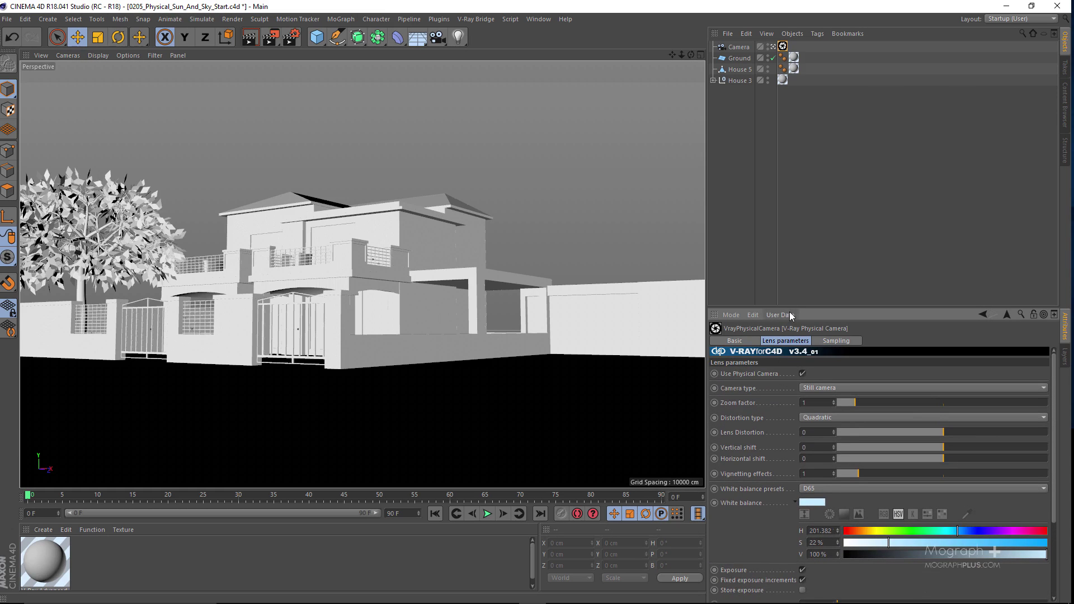
Enlarge the object list area and add a V-Ray Physical Sun+Sky light to the scene
drag(790, 311, 790, 379)
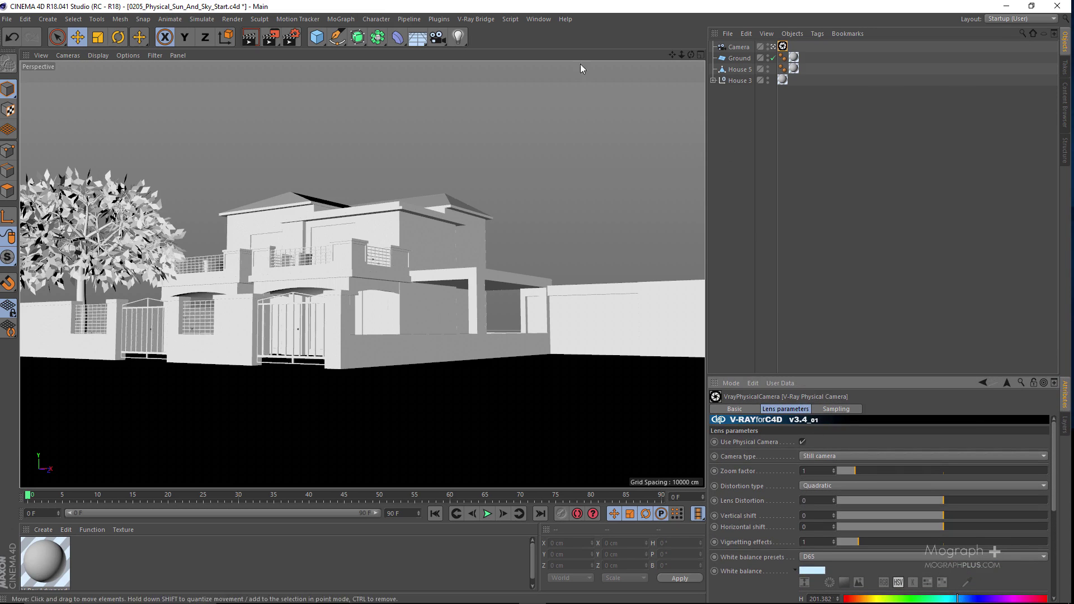
click(481, 20)
mouse_move(504, 86)
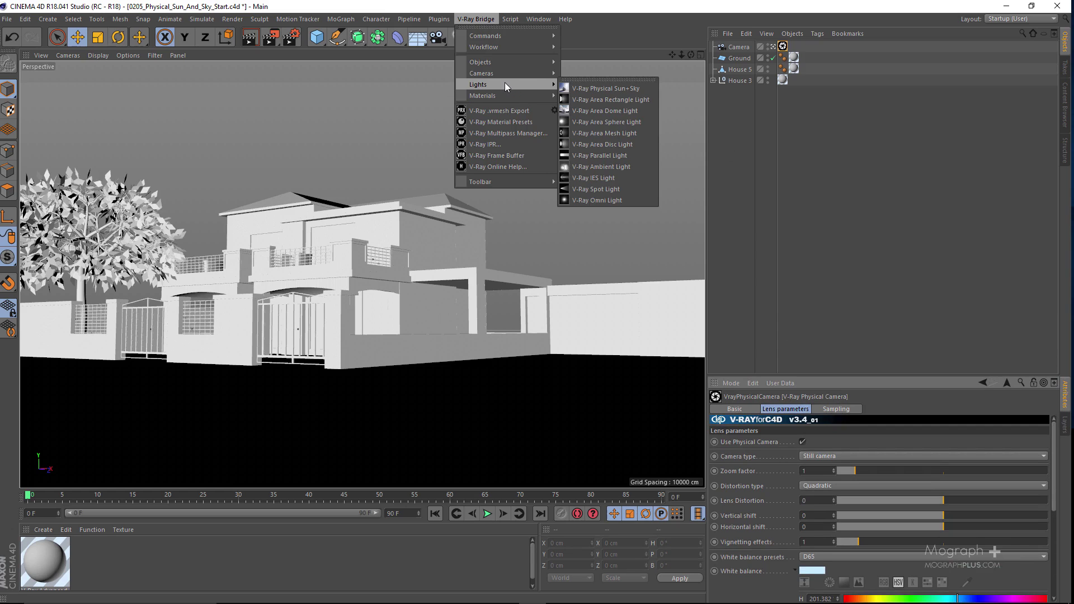
click(611, 89)
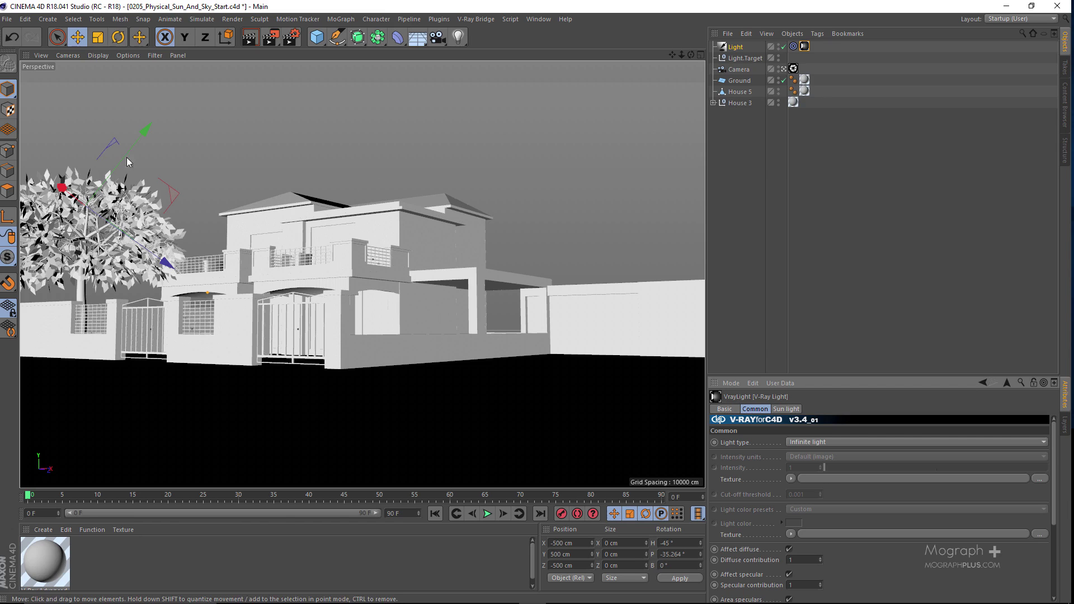
In the top view, move the sun light behind the house to about X -1755 cm, Z 1706 cm
middle_click(546, 153)
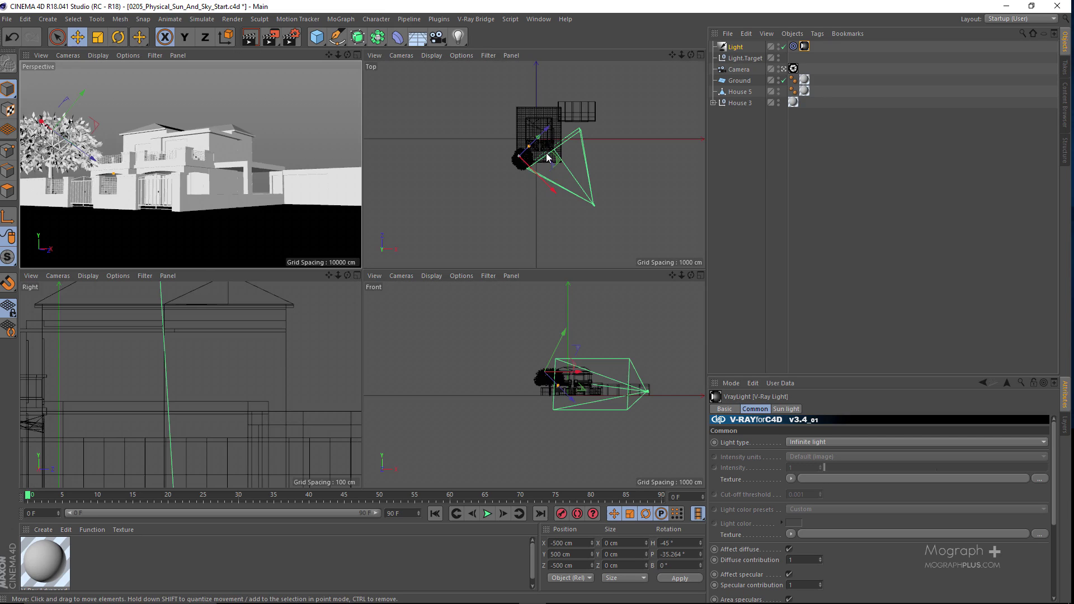
middle_click(519, 200)
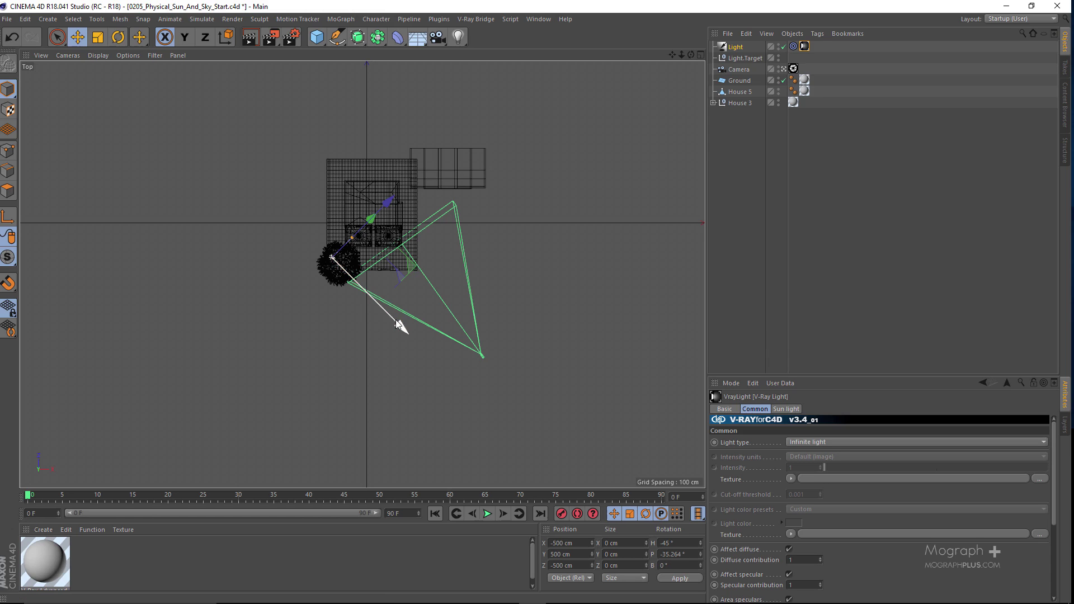
drag(399, 320, 206, 197)
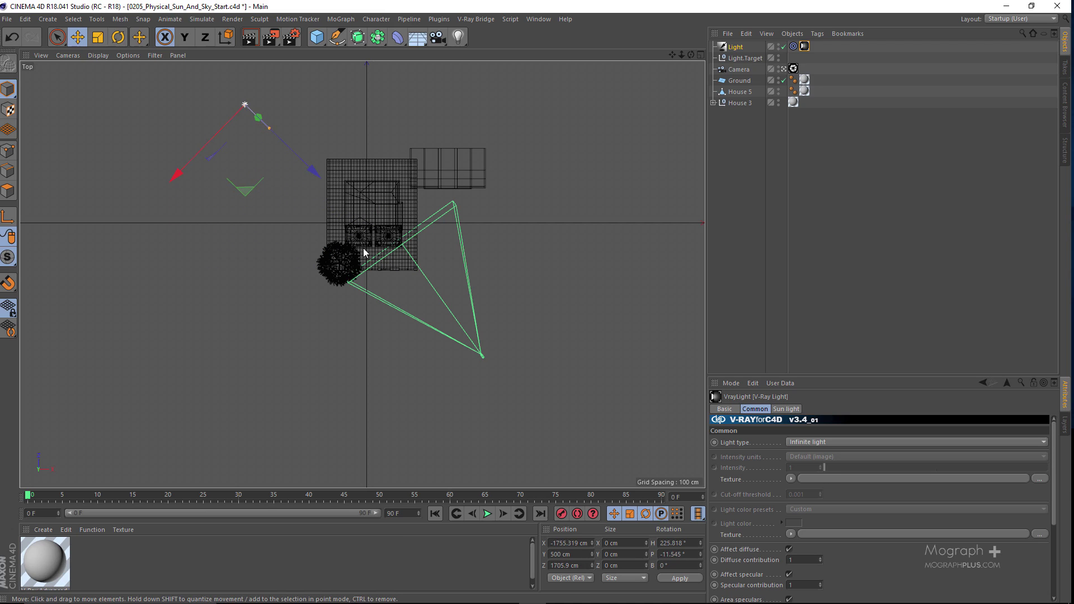
Raise the sun light in the front view and reposition it to about X -2102 cm, Y 1018 cm, Z 1198 cm
middle_click(437, 192)
middle_click(459, 350)
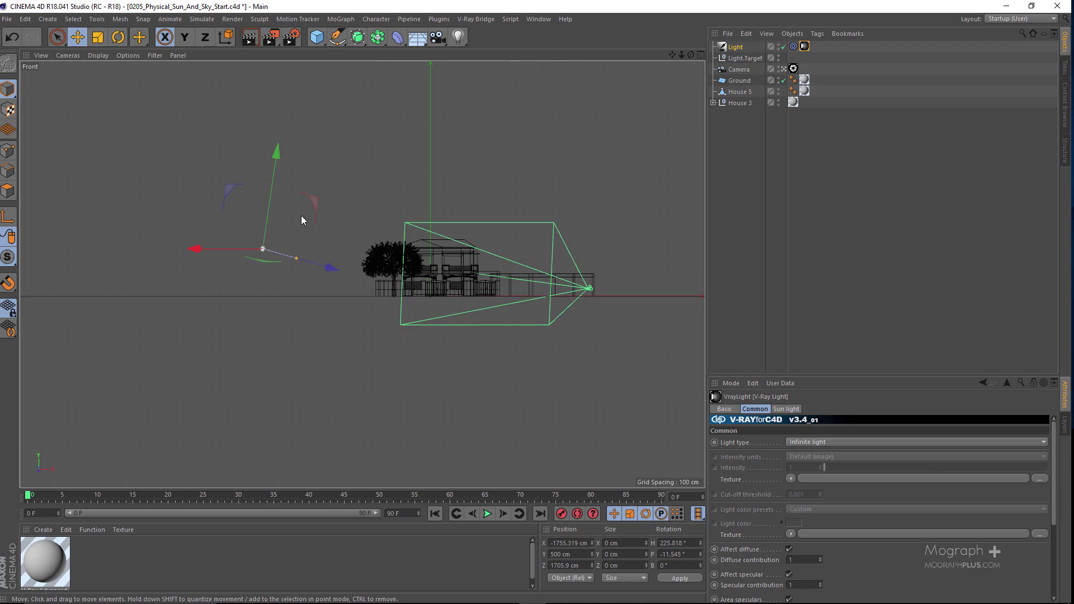
drag(276, 195, 309, 152)
middle_click(327, 182)
middle_click(212, 196)
drag(212, 195, 117, 182)
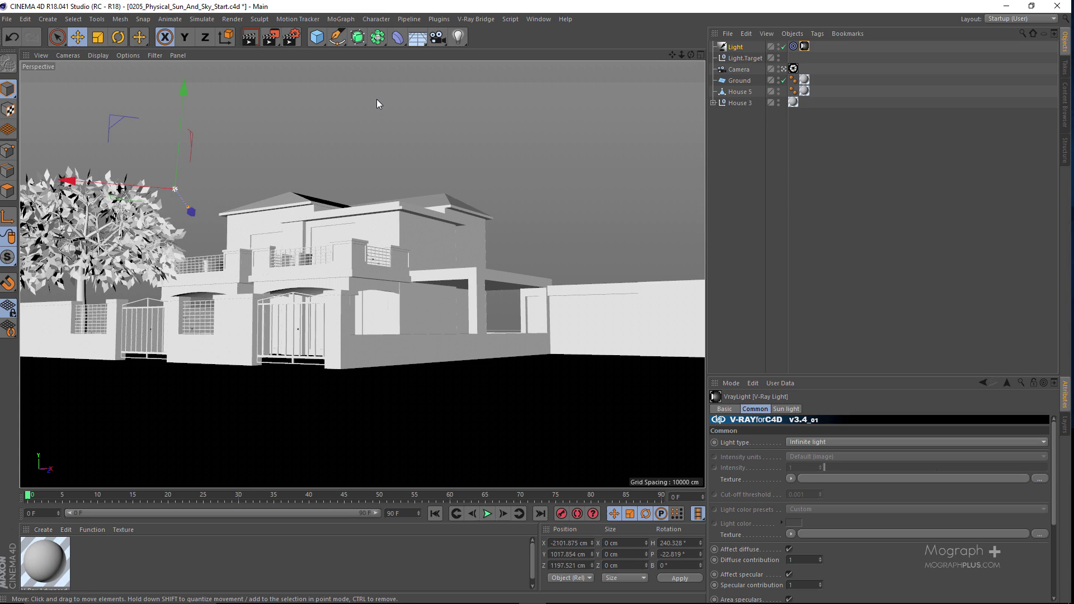
Start the V-Ray IPR preview, hide the frame buffer's render history, and reposition the frame buffer window
click(481, 19)
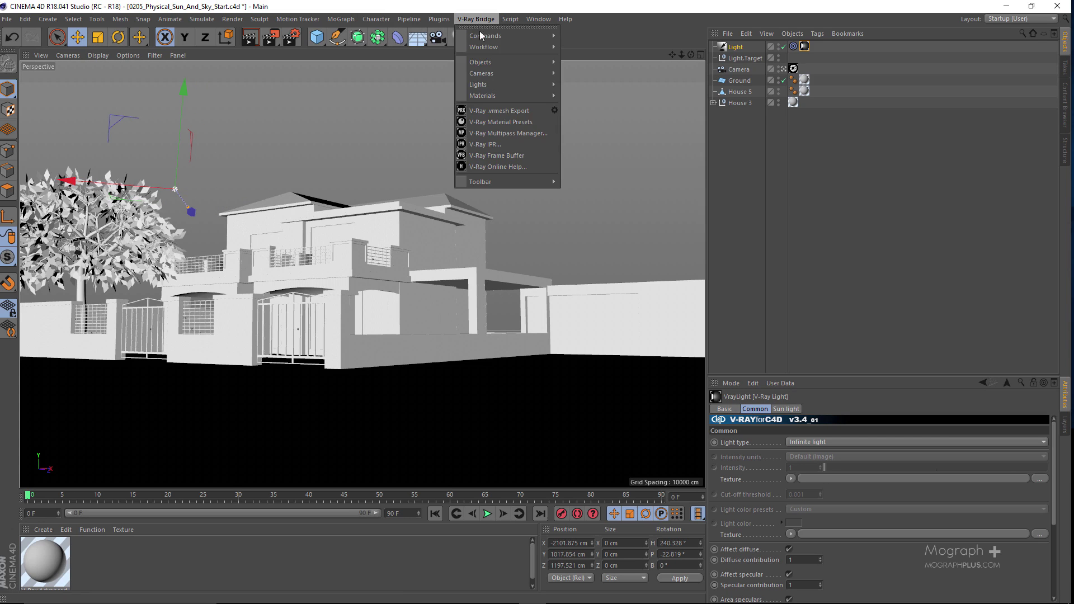
click(521, 144)
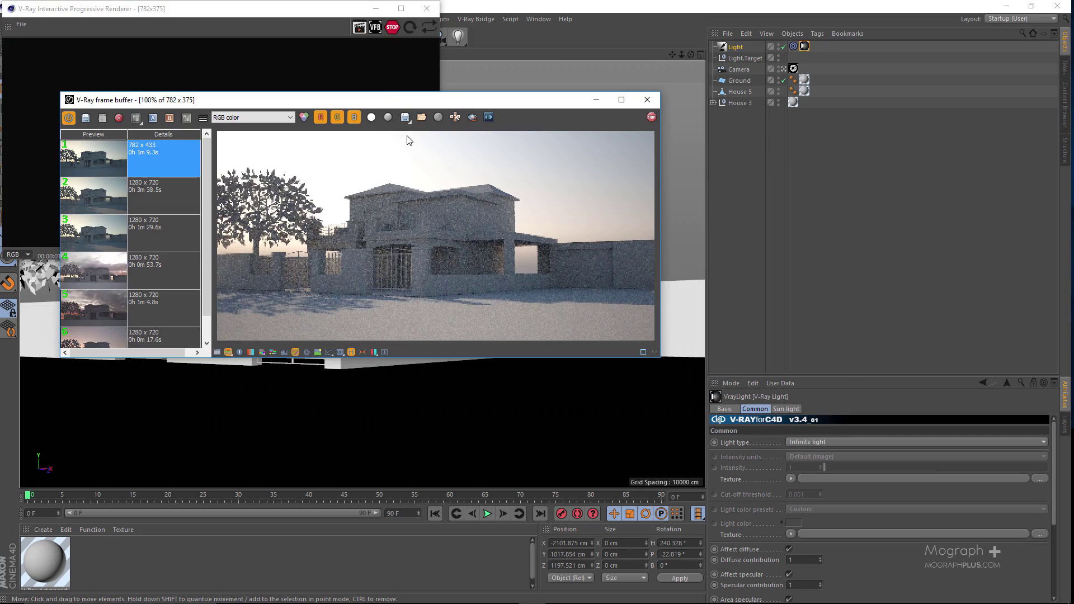
click(350, 352)
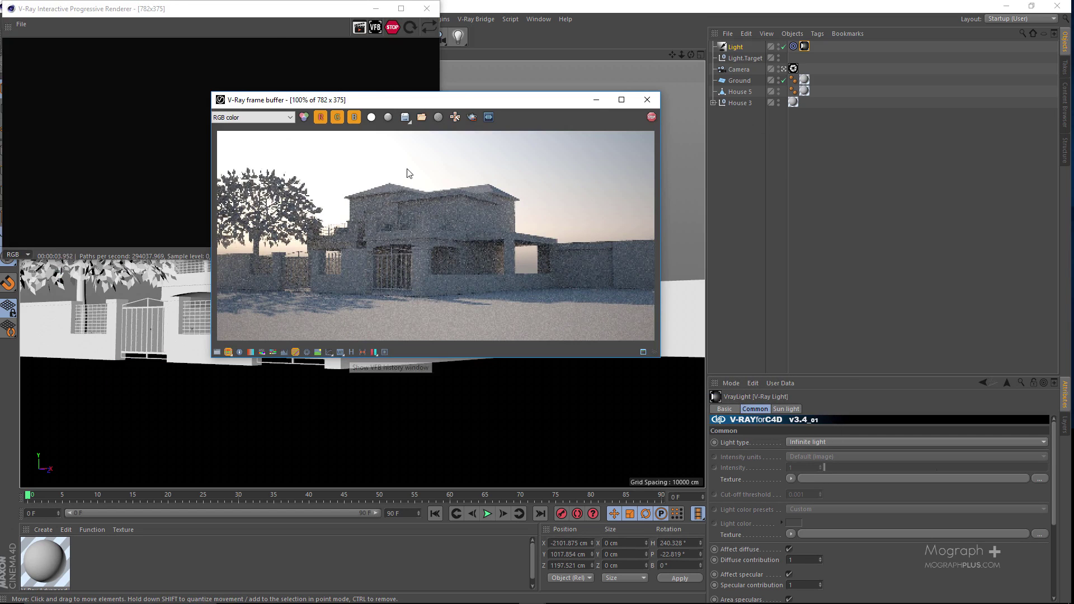
drag(397, 101, 297, 107)
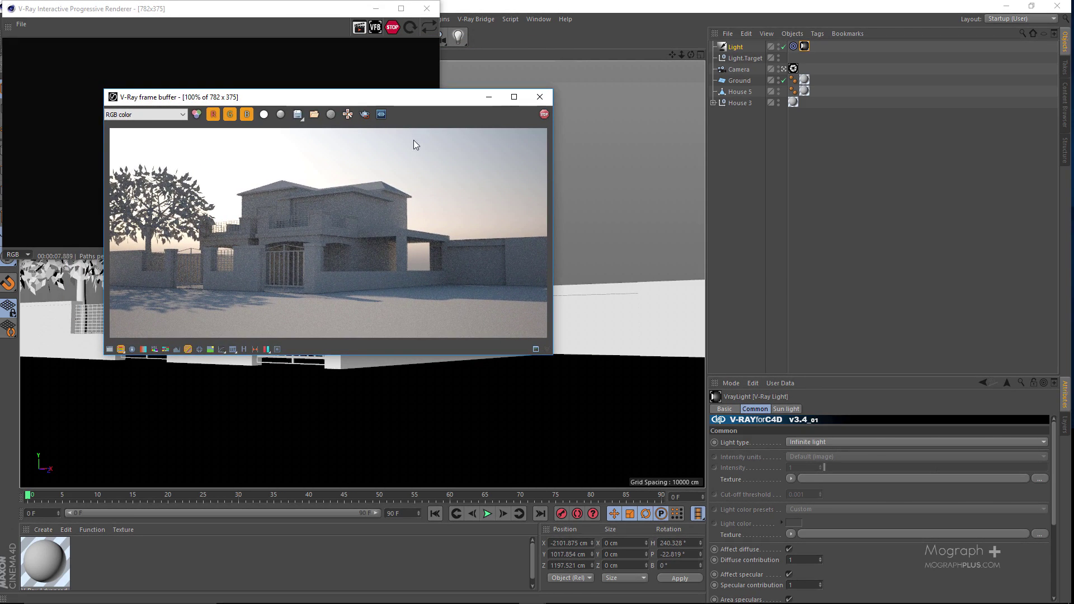
Open the Sun light settings of the light's V-Ray tag and compare the render with Physical Sun off and on
click(804, 50)
drag(828, 377, 828, 225)
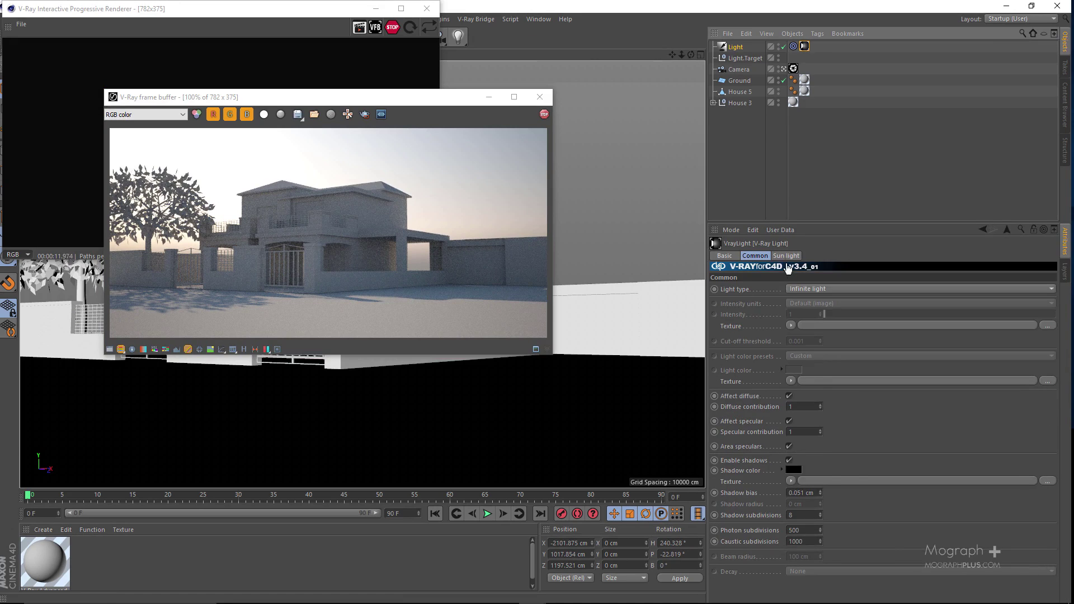
click(786, 256)
scroll(798, 491, down, 2)
scroll(790, 442, up, 2)
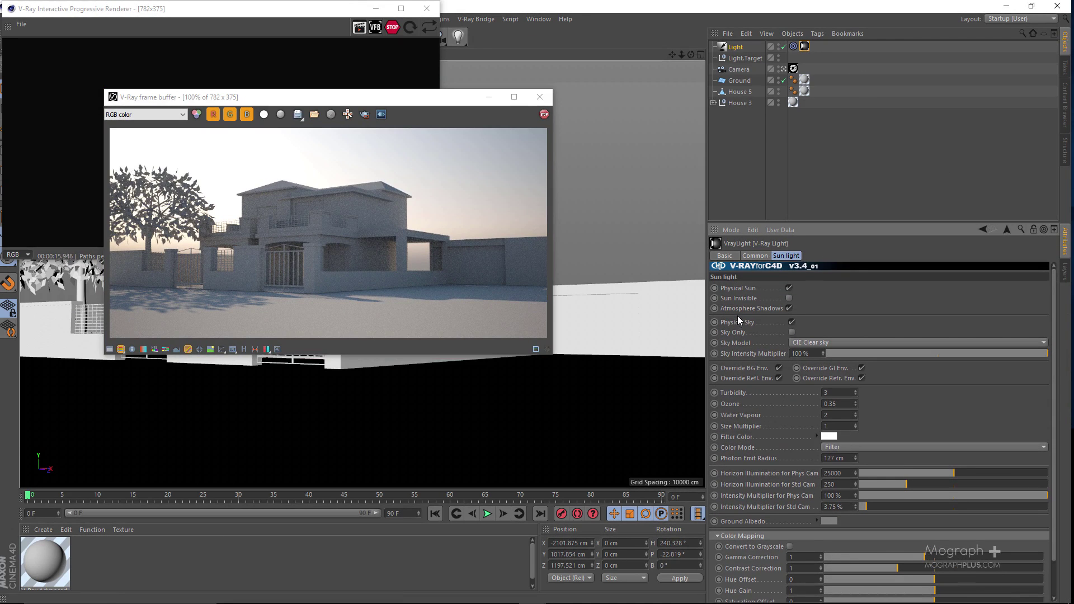
click(790, 289)
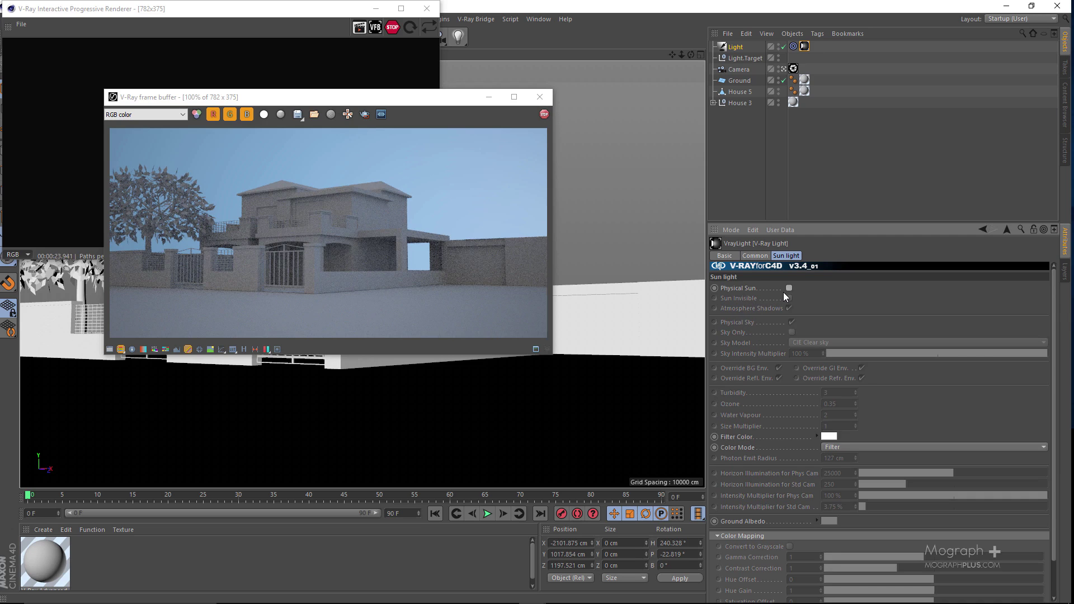
click(788, 289)
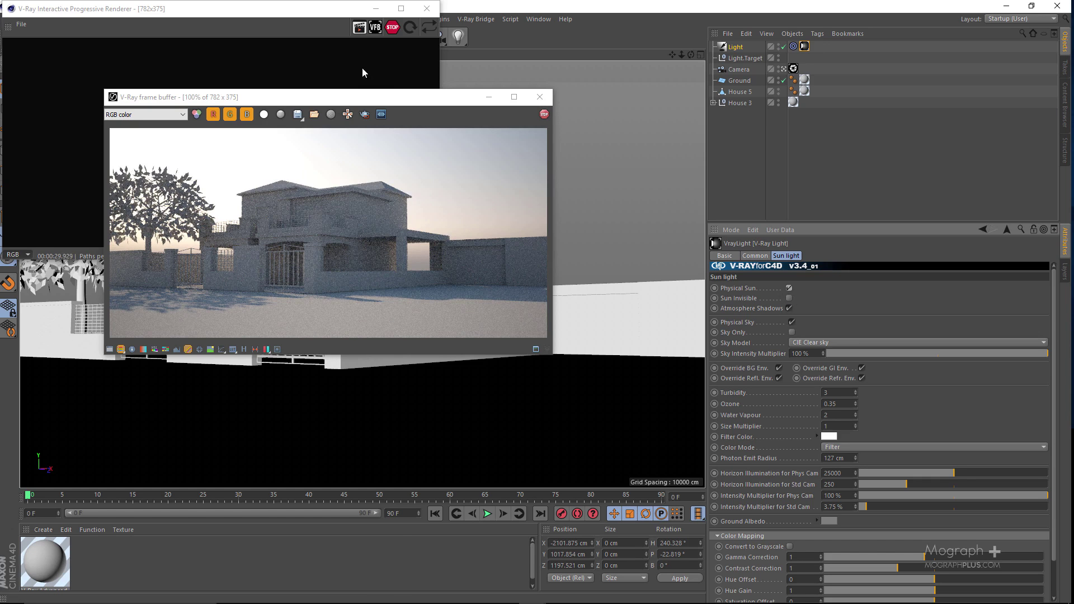
Move the render windows clear of the sun light in the viewport and raise the light to about Y 1184 cm
drag(383, 104, 473, 243)
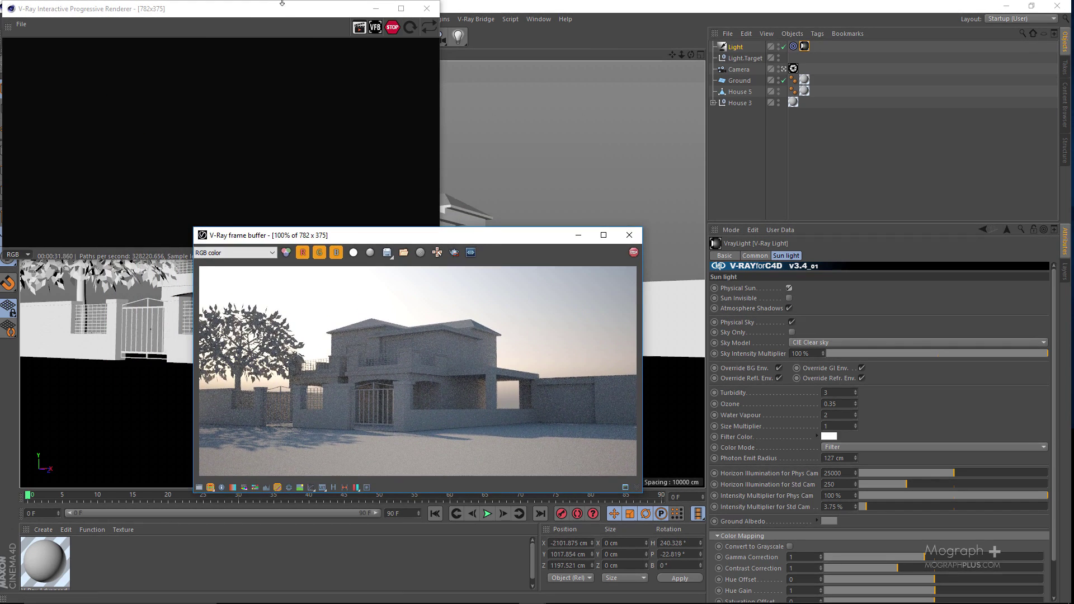
drag(311, 10, 354, 457)
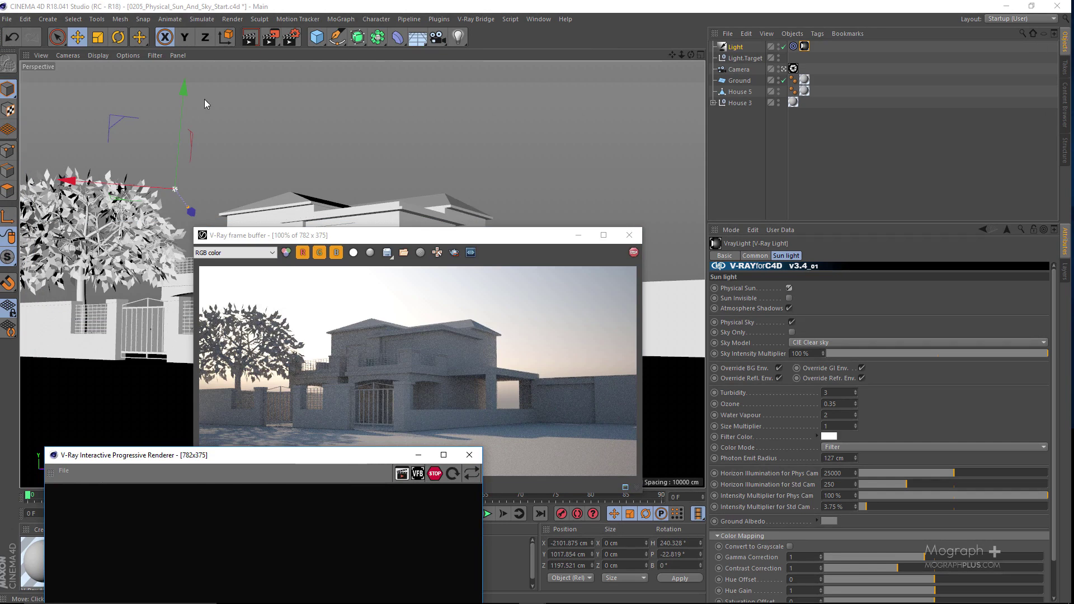
drag(179, 112, 180, 83)
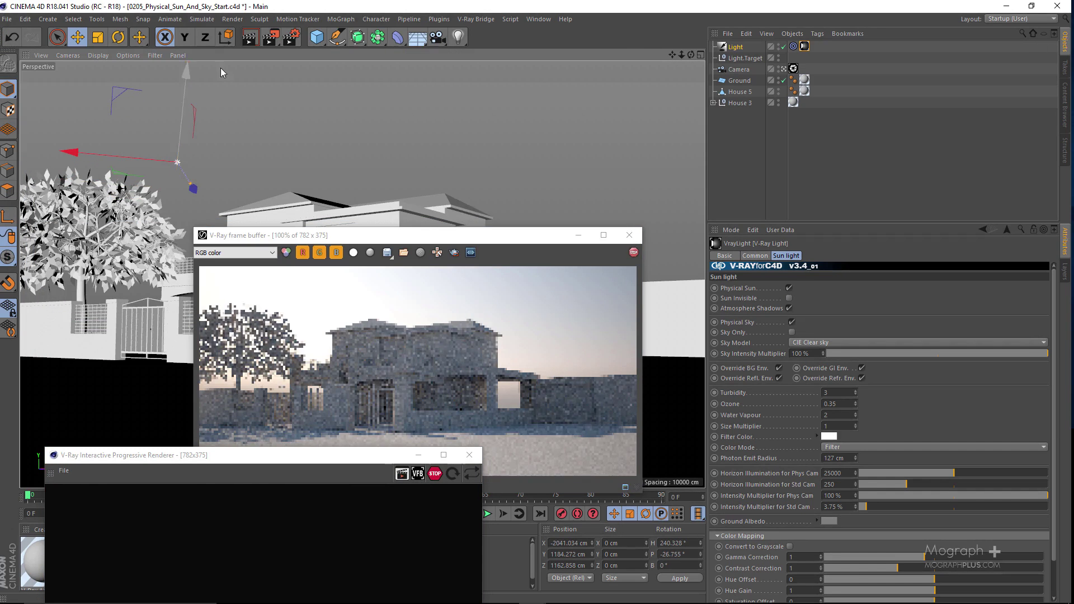
drag(92, 151, 121, 179)
Move the frame buffer up and shift the sun light sideways to about X -1873 cm, Z 1467 cm
drag(254, 235, 272, 104)
drag(178, 163, 162, 162)
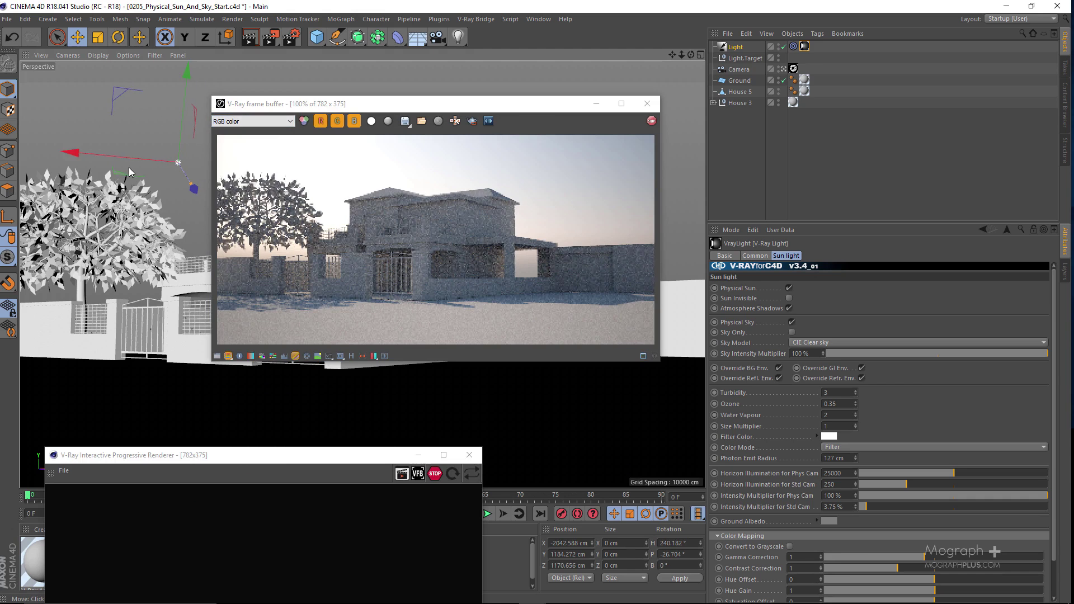
drag(115, 163, 179, 162)
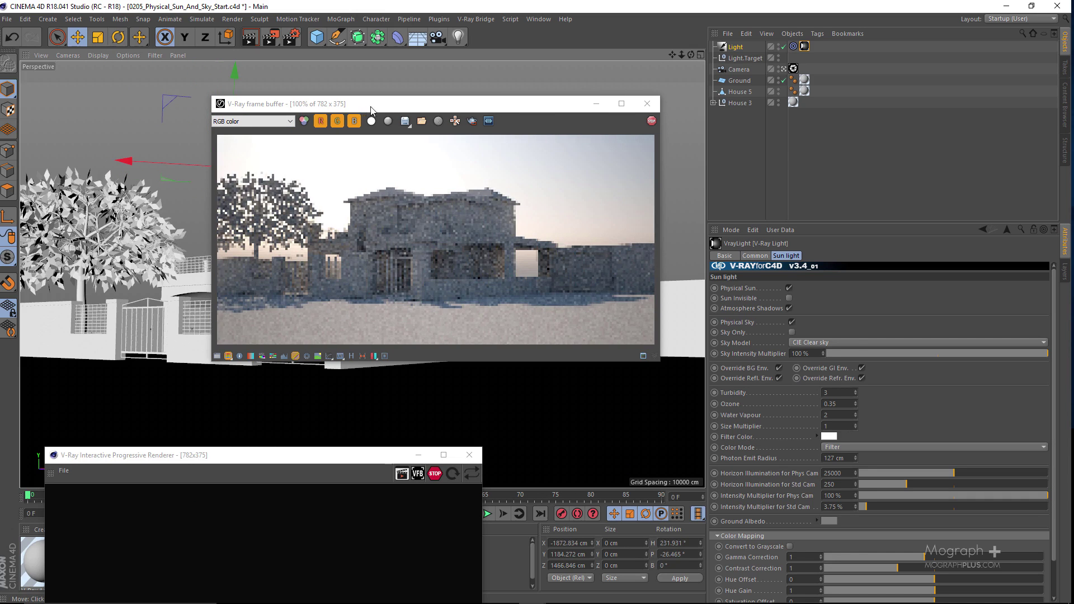
Move the frame buffer aside, lower the sun light to about Y 910 cm and shift it to about X -2138 cm, Z 1350 cm
drag(391, 104, 590, 105)
drag(233, 105, 234, 150)
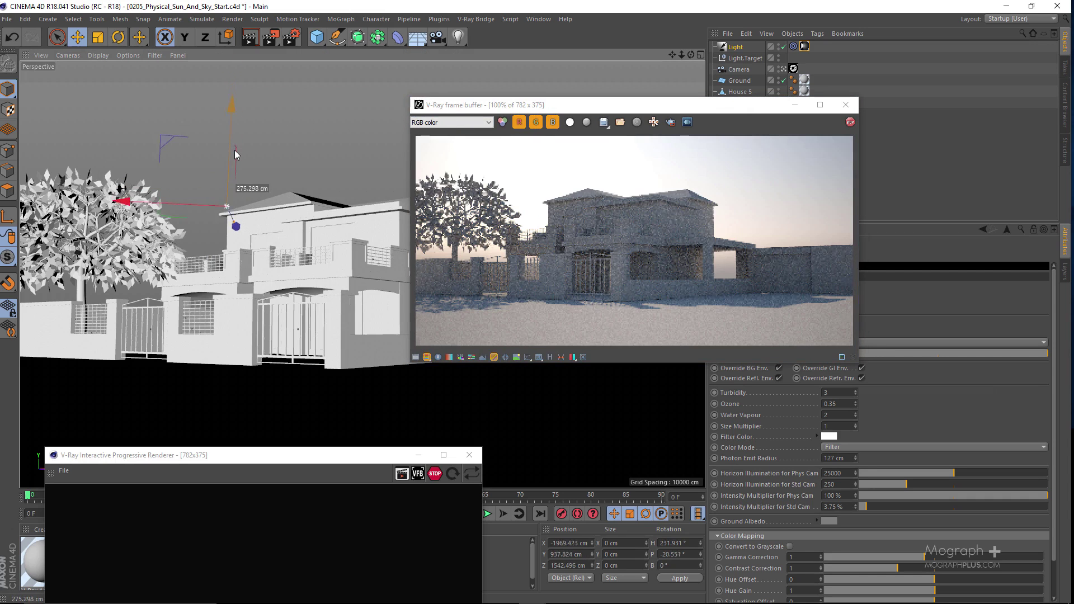
drag(226, 161, 179, 208)
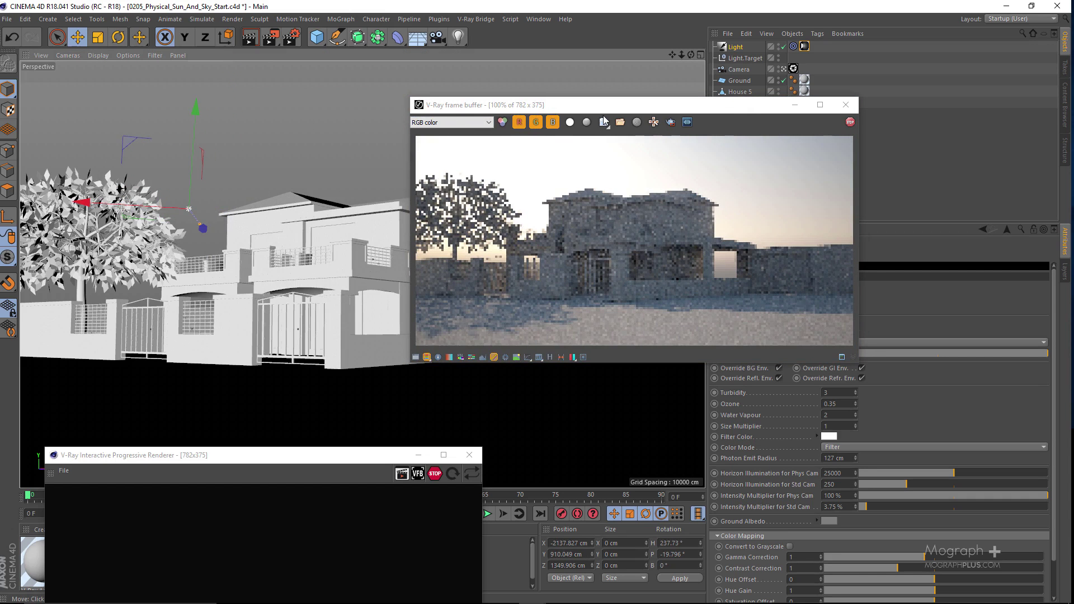
Move the frame buffer off the light settings, enlarge the attributes area and toggle Sun Invisible on and back off
drag(581, 105, 342, 96)
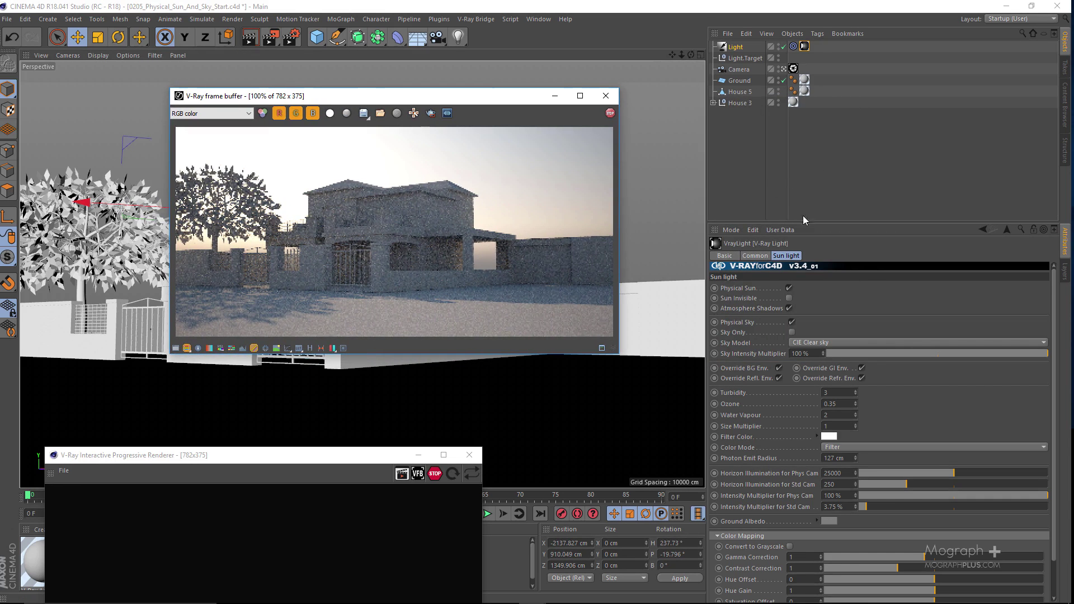
drag(822, 223, 821, 189)
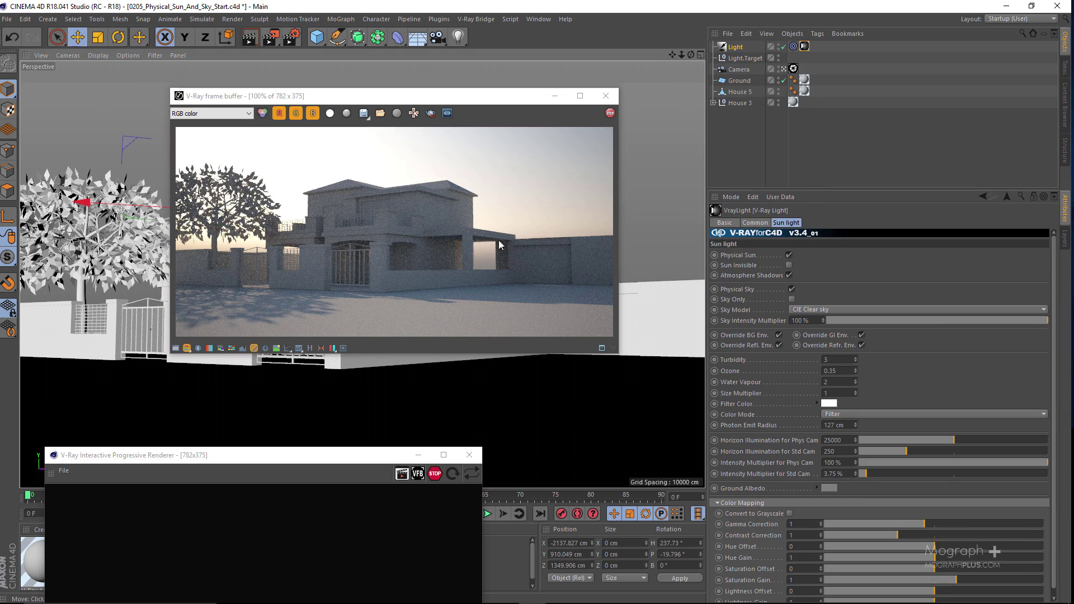
click(788, 266)
click(788, 266)
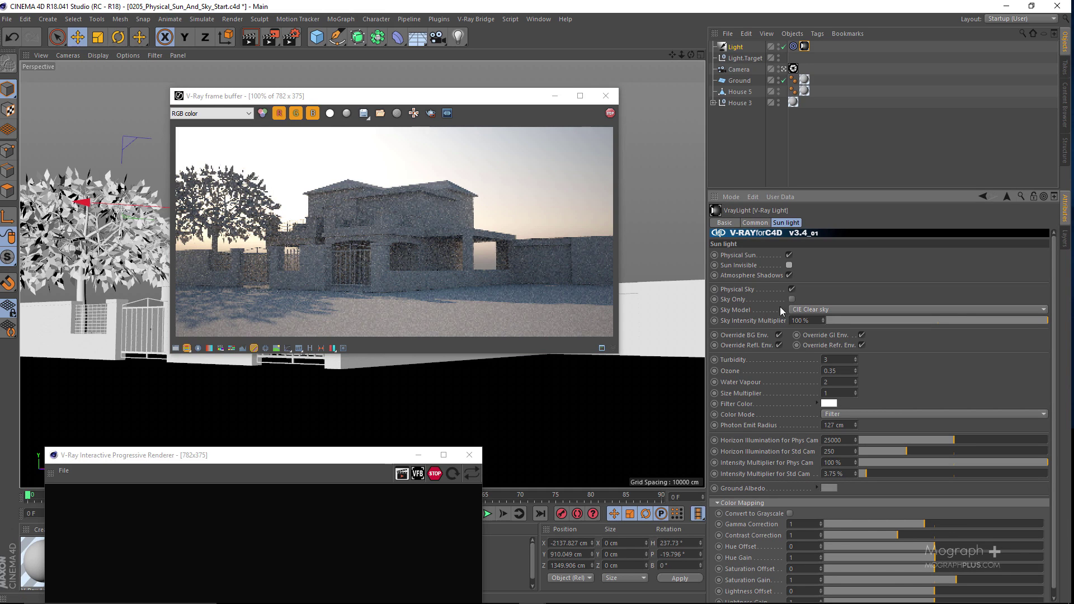
Set the sky model to Hosek et al. and move the sun light to about X -2212, Y 639, Z 1410 cm, clear of the frame buffer
click(821, 310)
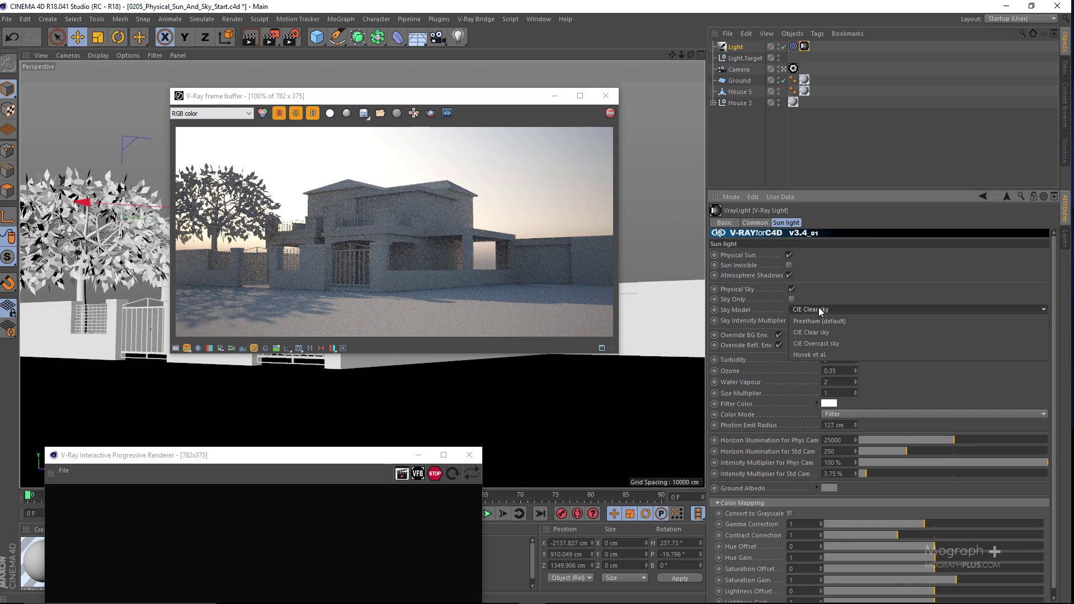
click(844, 353)
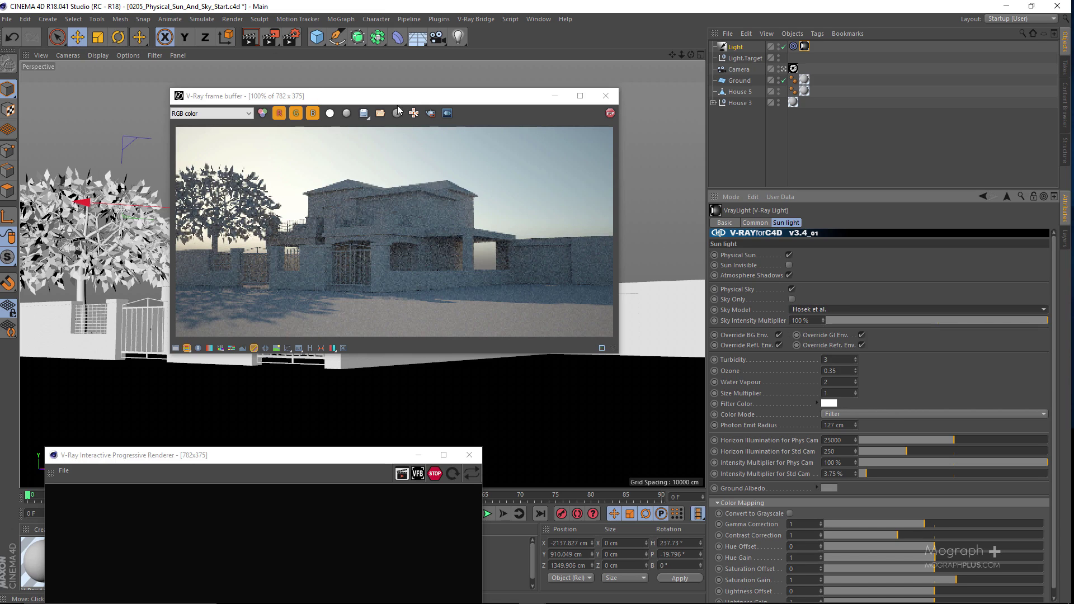
drag(397, 97, 558, 237)
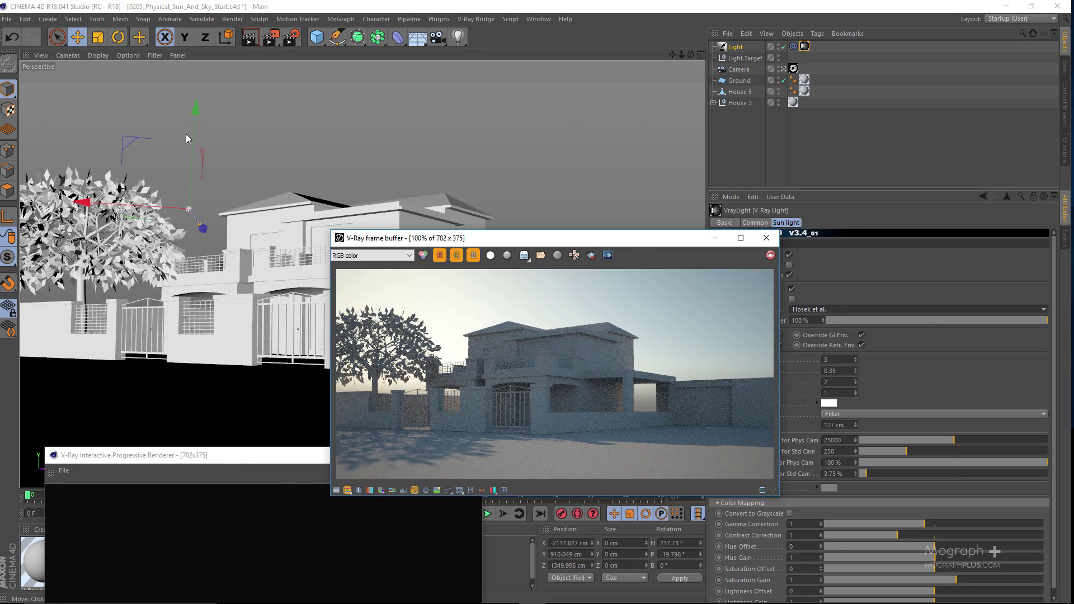
drag(192, 116, 190, 169)
mouse_move(128, 253)
mouse_down()
mouse_move(133, 246)
mouse_move(122, 245)
mouse_up()
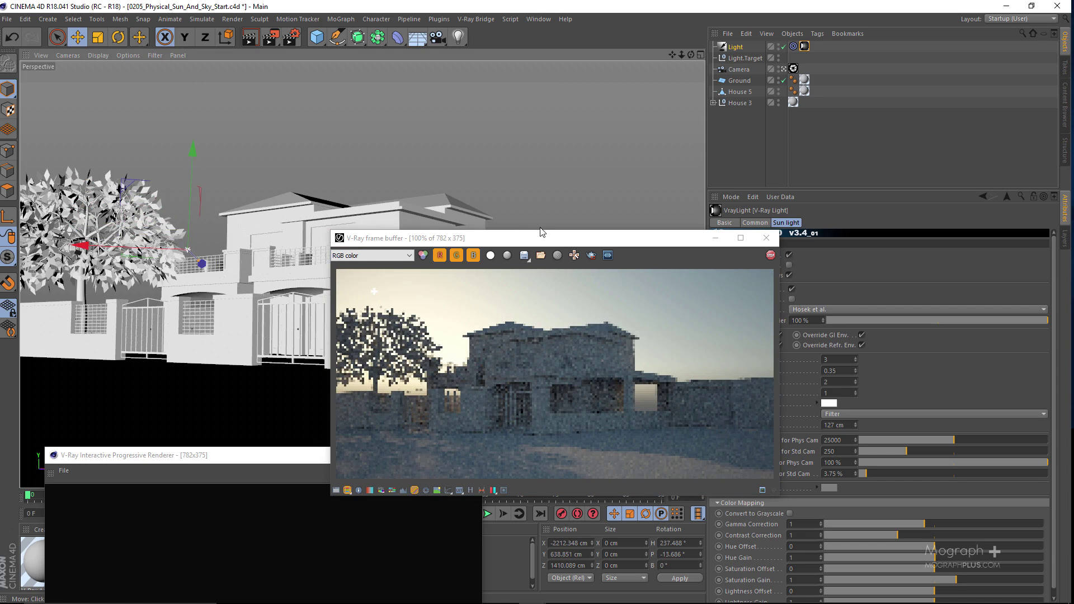
drag(527, 235, 384, 110)
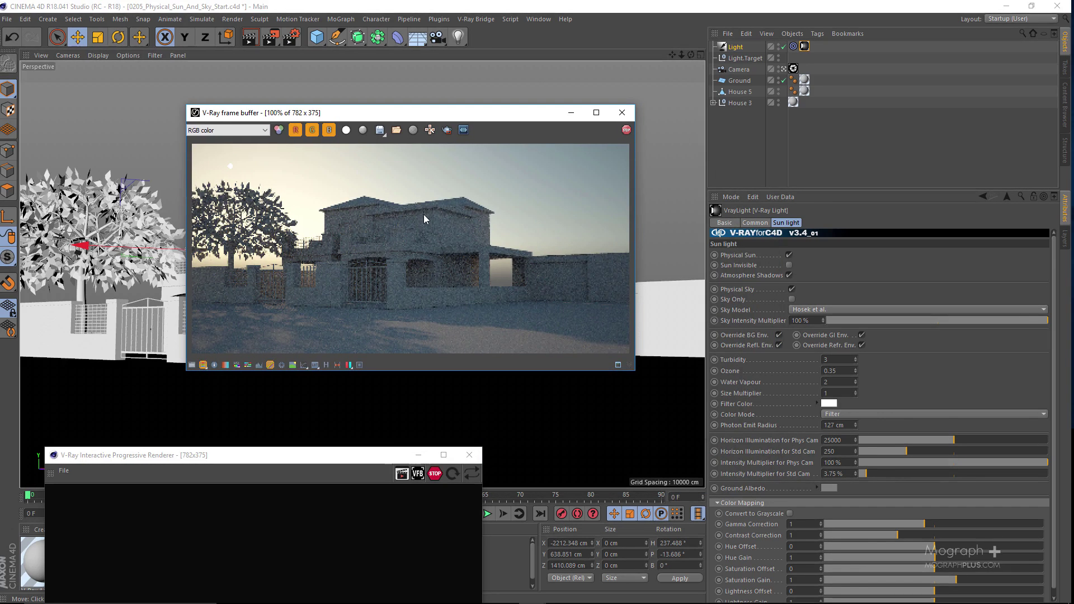
Compare the render with Sun Invisible on and off, and try toggling Atmosphere Shadows
click(788, 264)
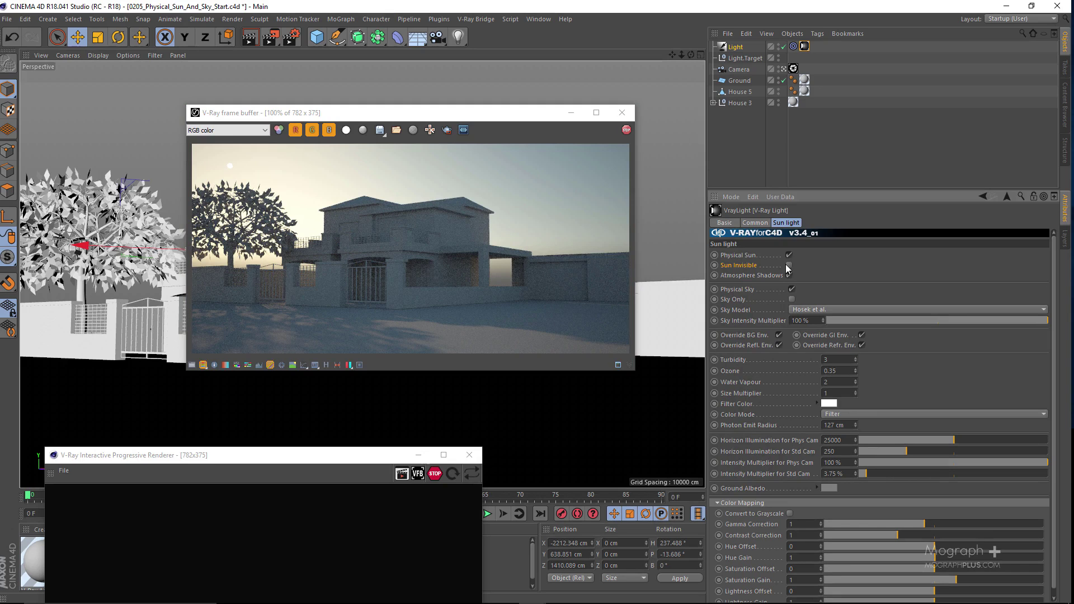
click(790, 265)
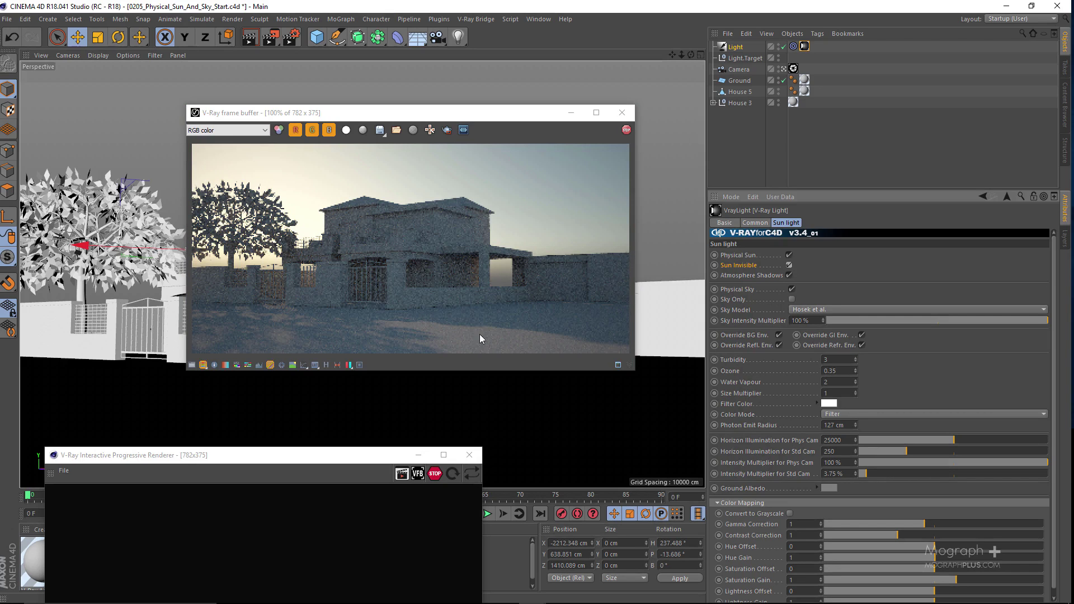
click(788, 267)
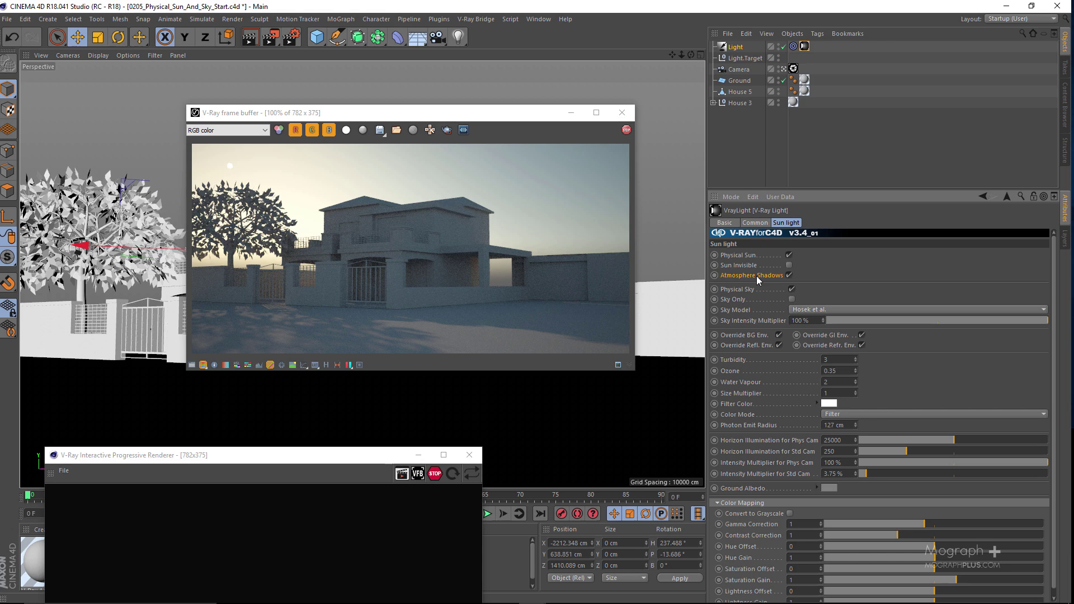
click(790, 276)
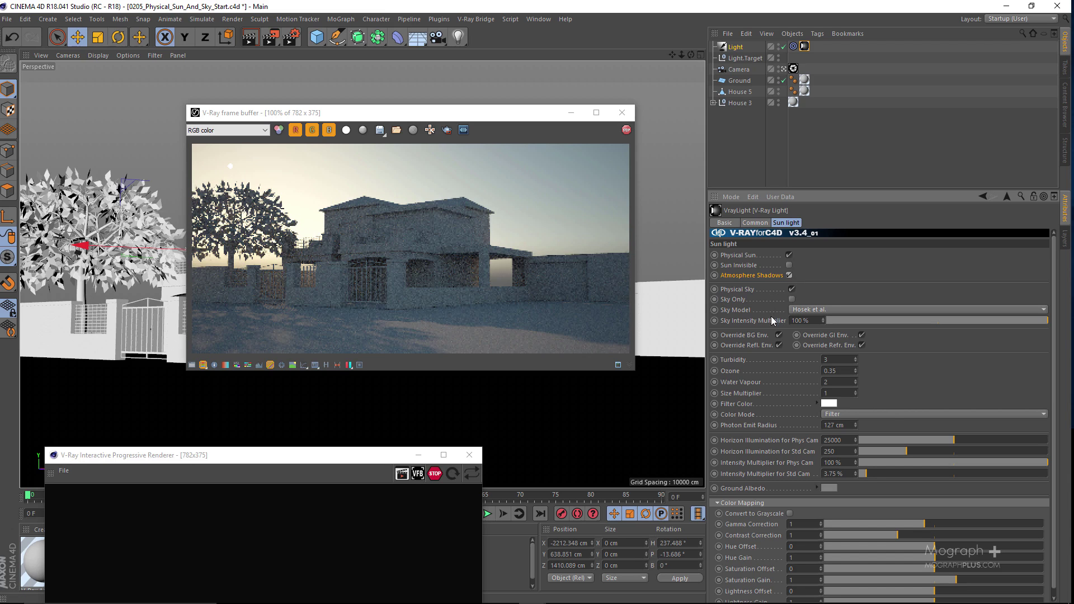
Compare the render with Physical Sky off and on, restarting the interactive render each time, and toggle Sky Only on and back off
click(792, 289)
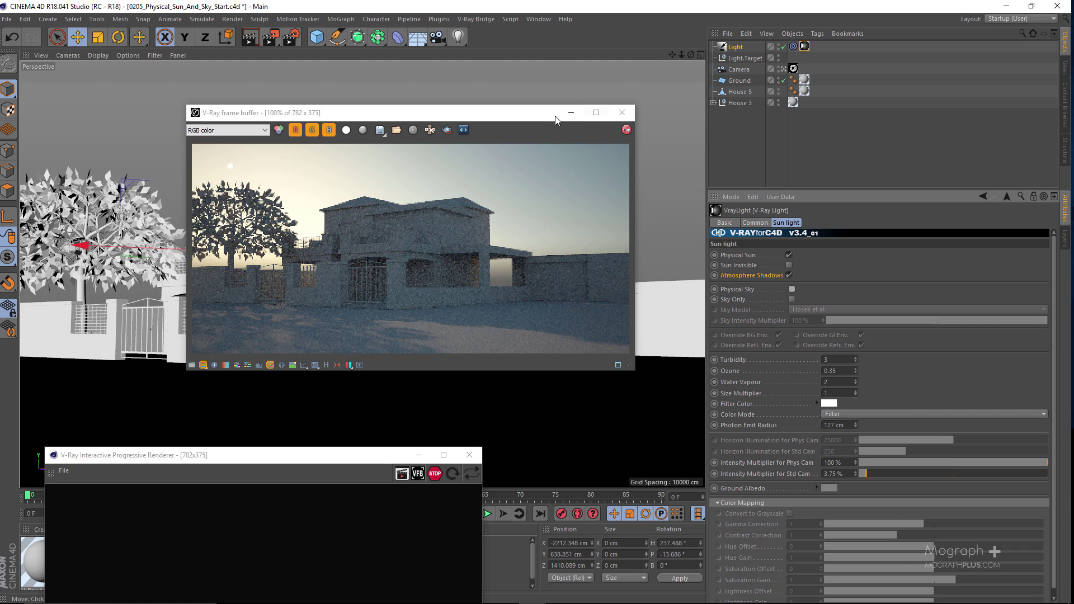
click(453, 474)
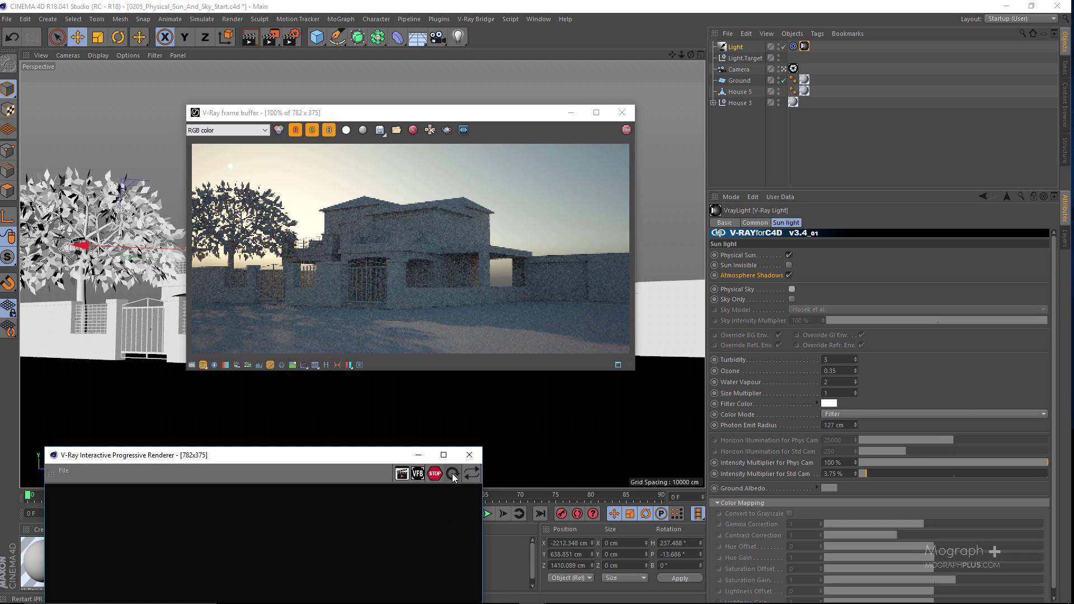
click(453, 475)
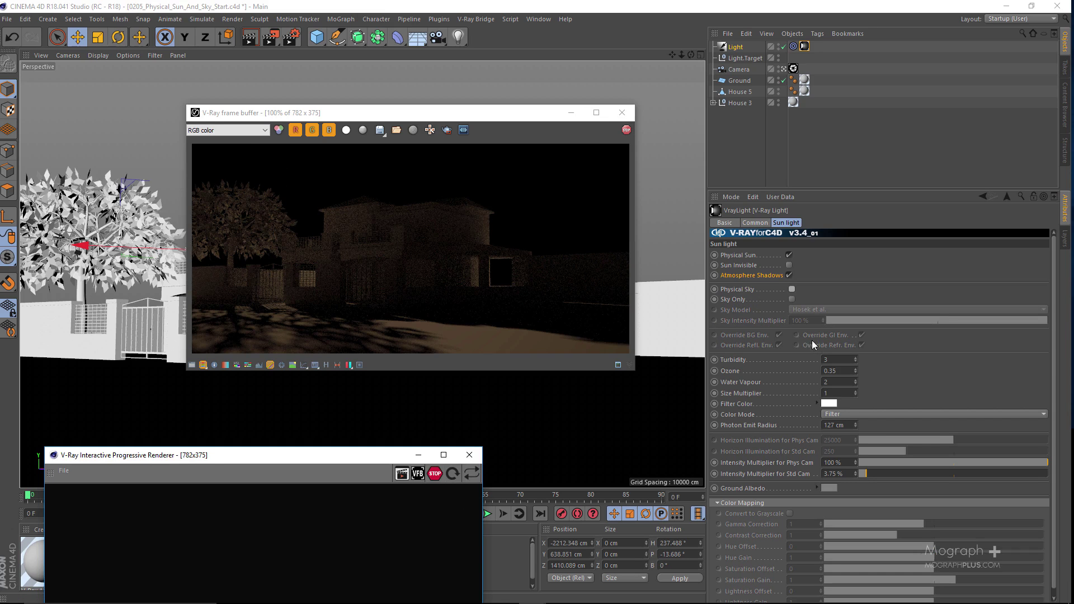
click(792, 289)
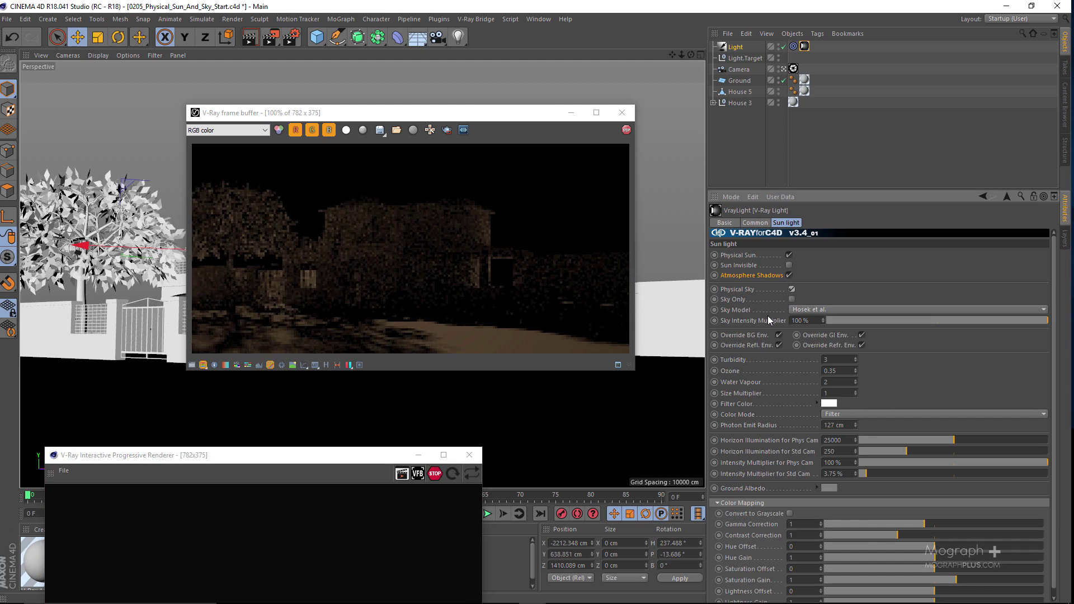
click(453, 475)
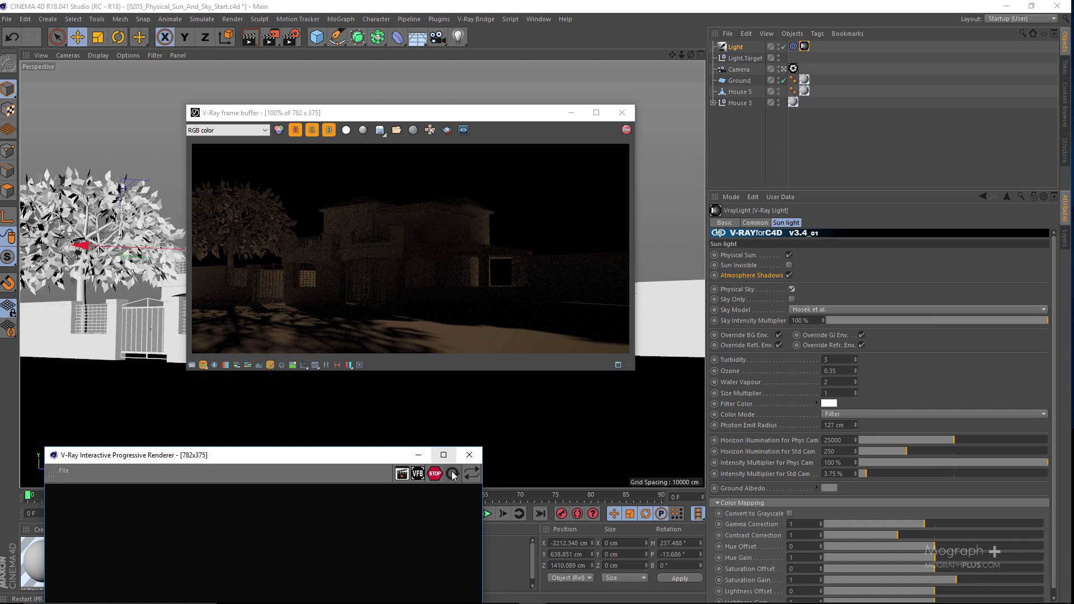
click(792, 300)
click(792, 299)
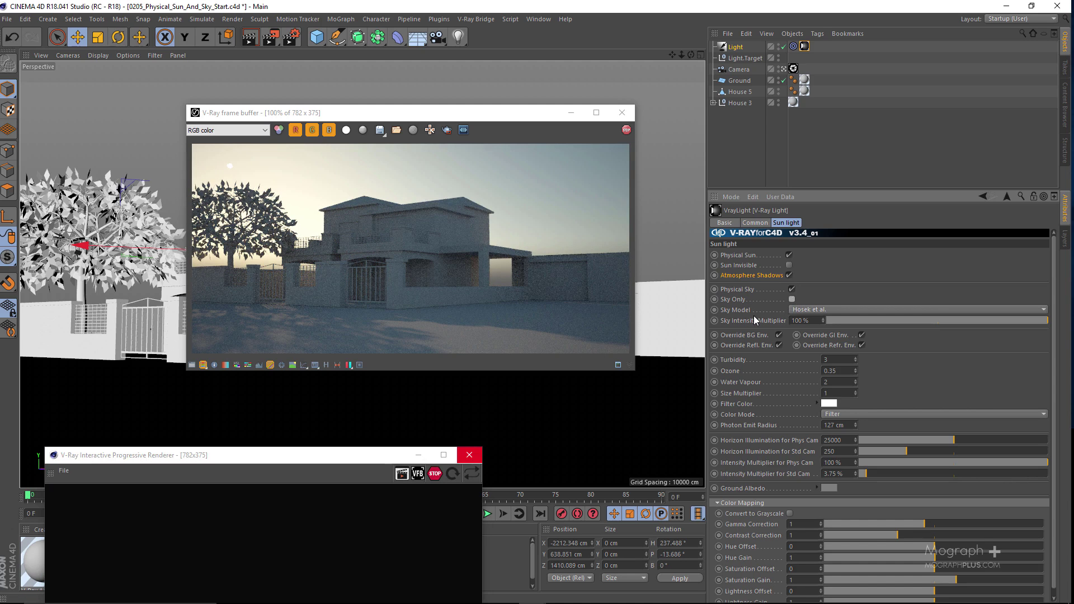
Compare the Preetham, CIE Clear sky and CIE Overcast sky models in the render and return to Hosek et al
click(807, 312)
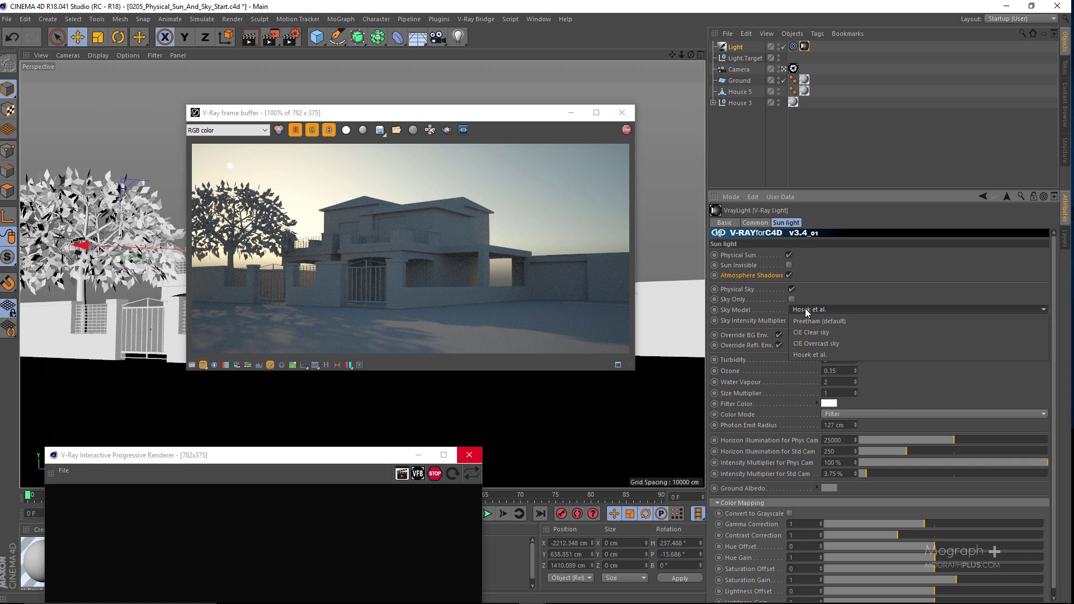
click(852, 323)
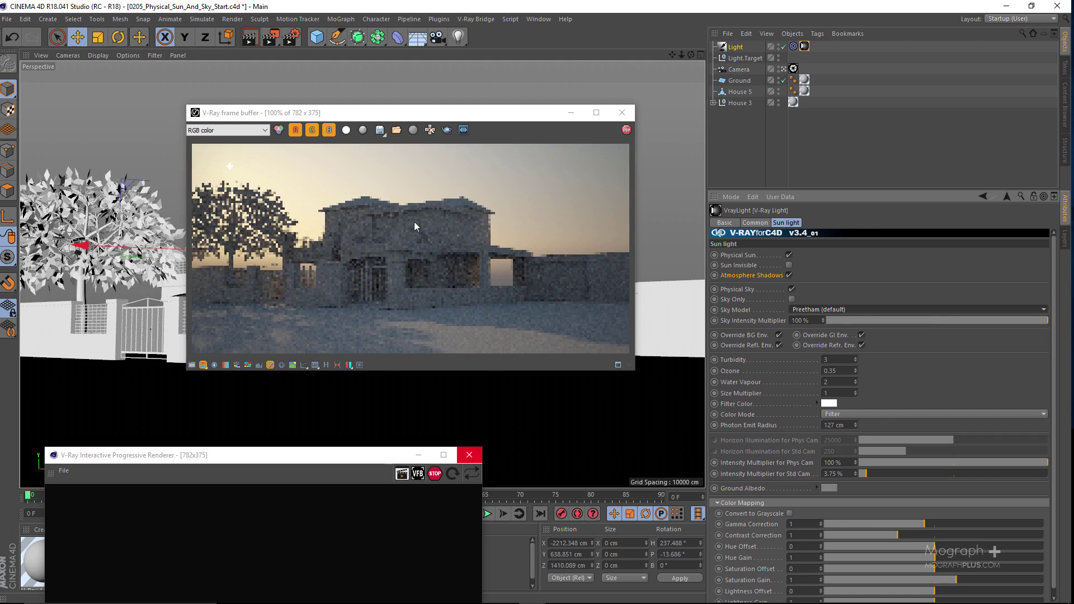
click(817, 310)
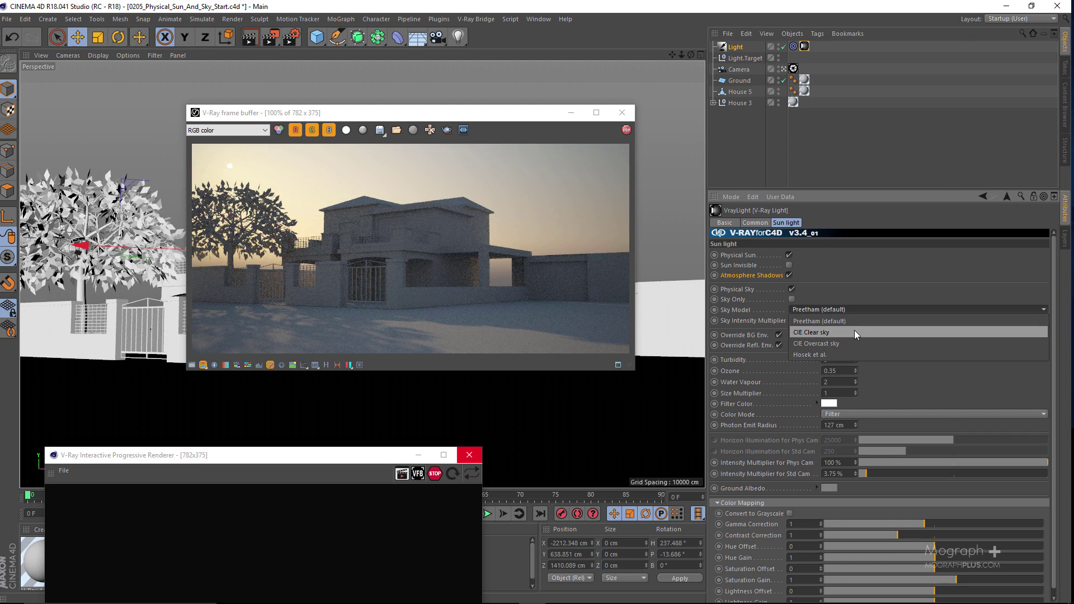
click(855, 330)
click(811, 311)
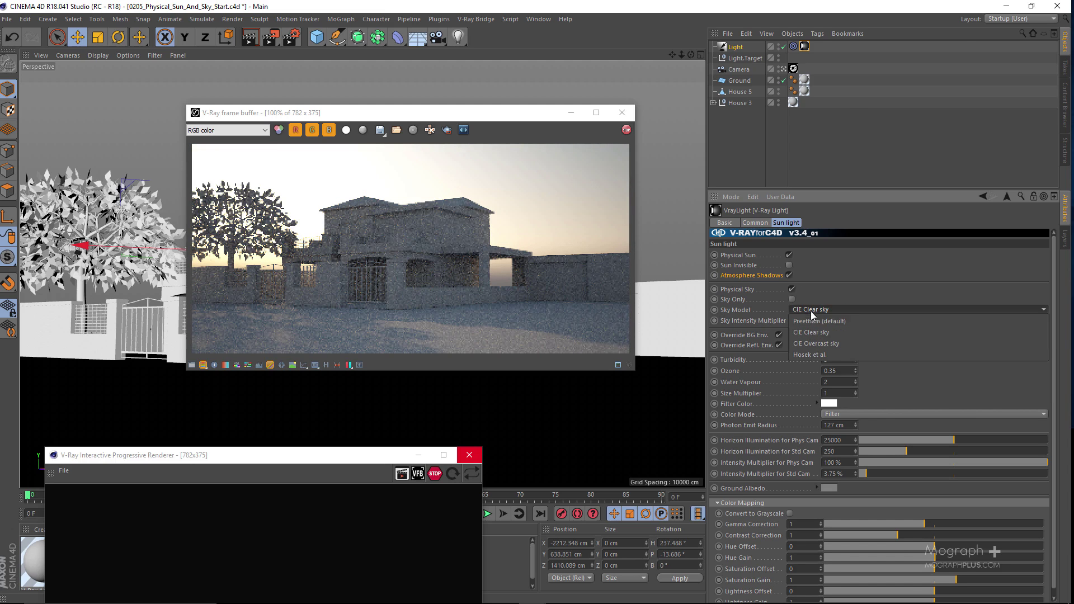
click(858, 345)
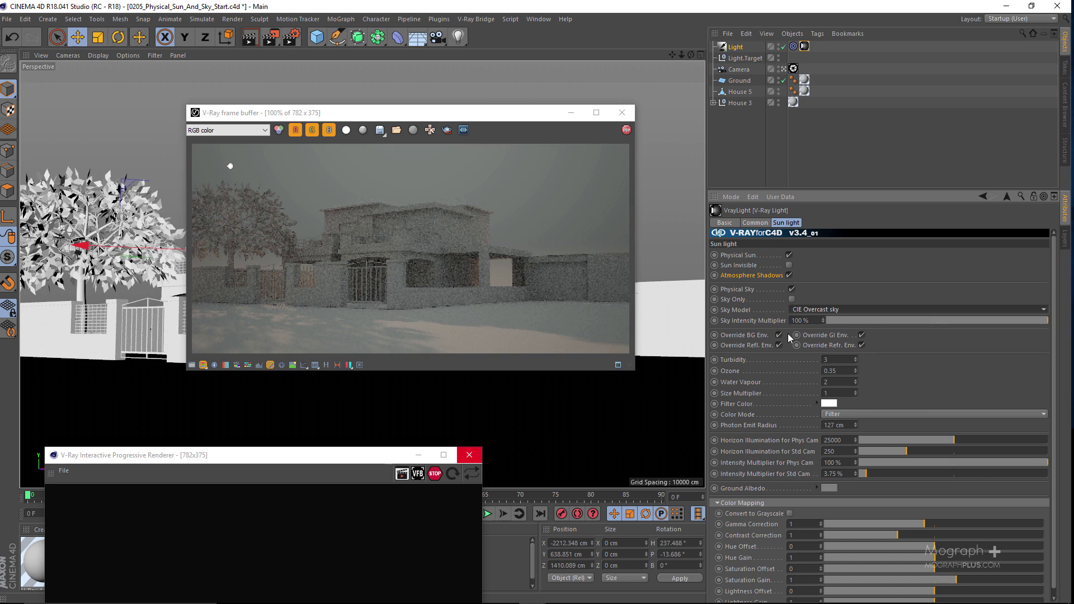
click(817, 310)
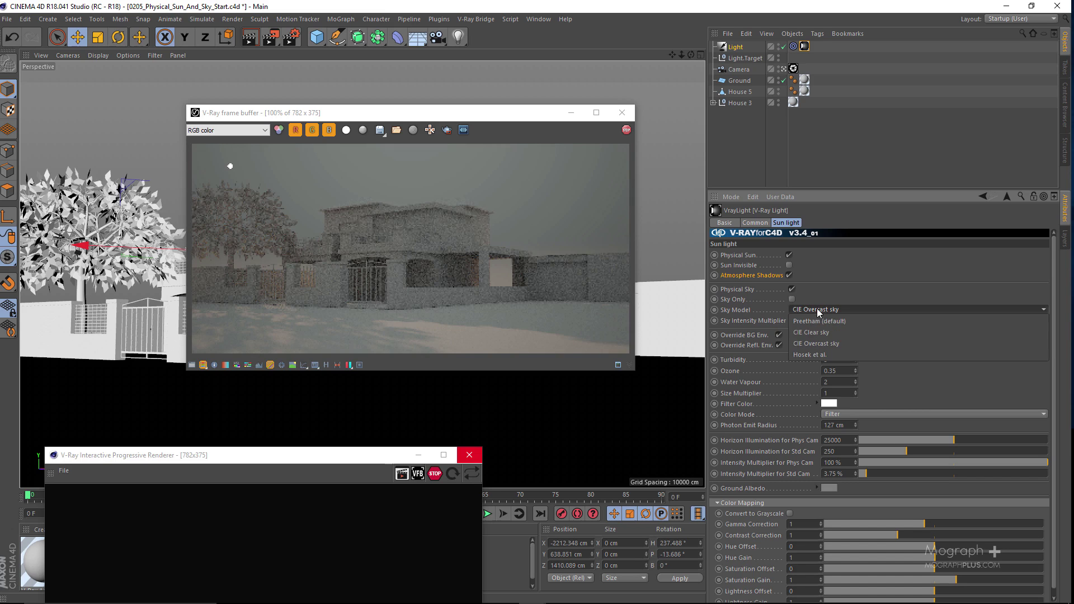
click(841, 354)
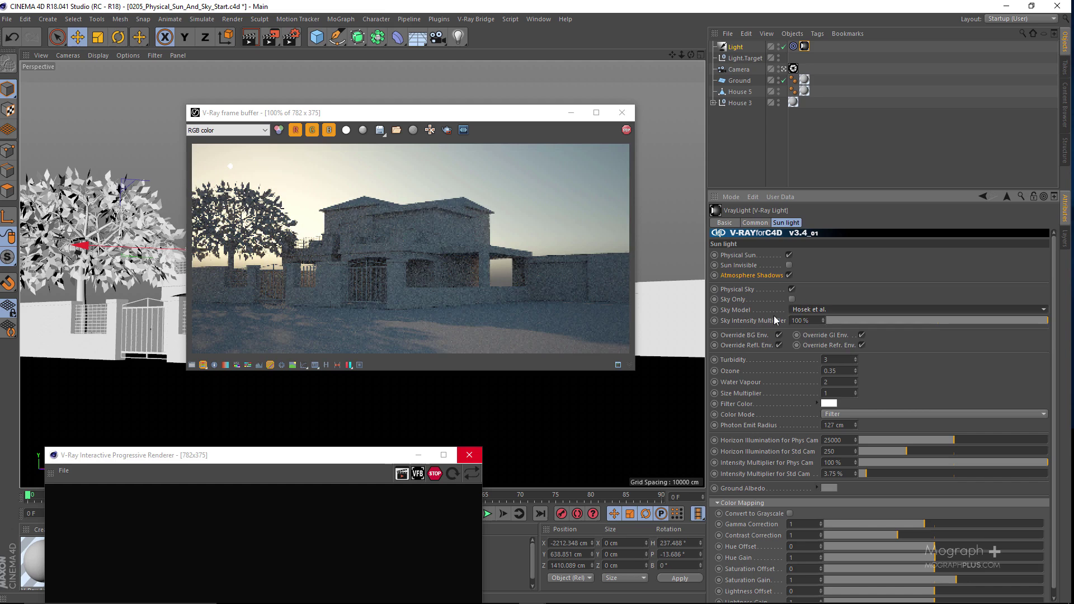
click(807, 310)
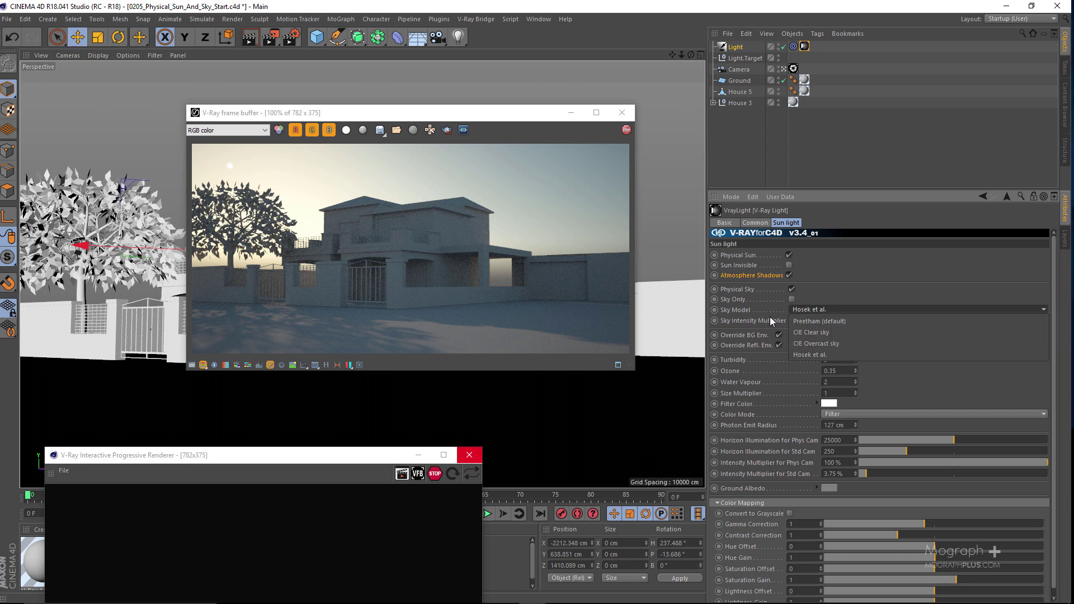
click(810, 354)
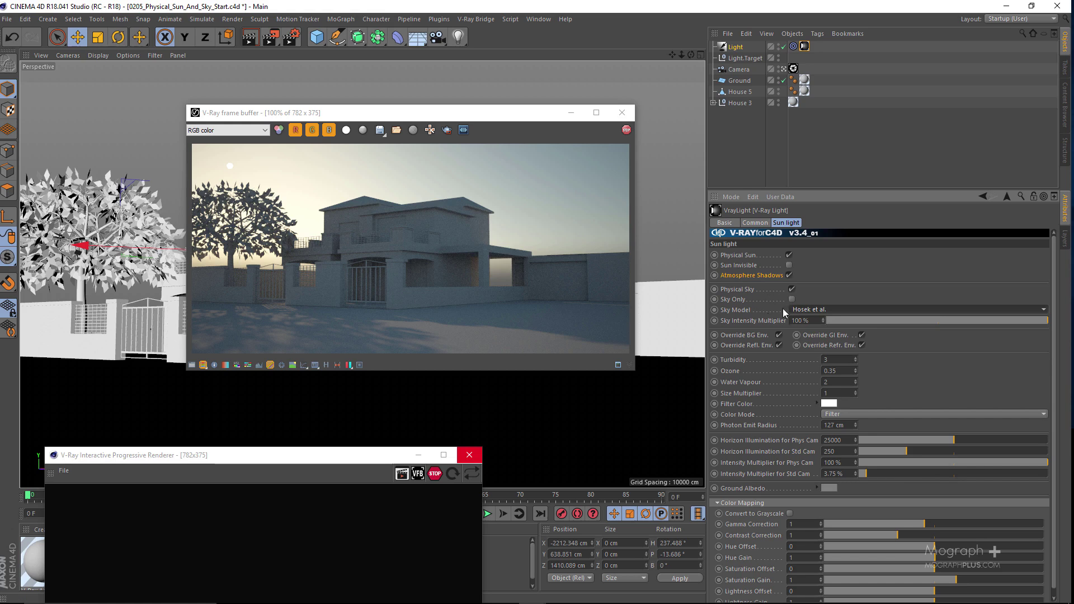
Try sky intensity multipliers of 26%, 8% and 64%, restarting the interactive render to compare the sky brightness
drag(953, 317, 865, 322)
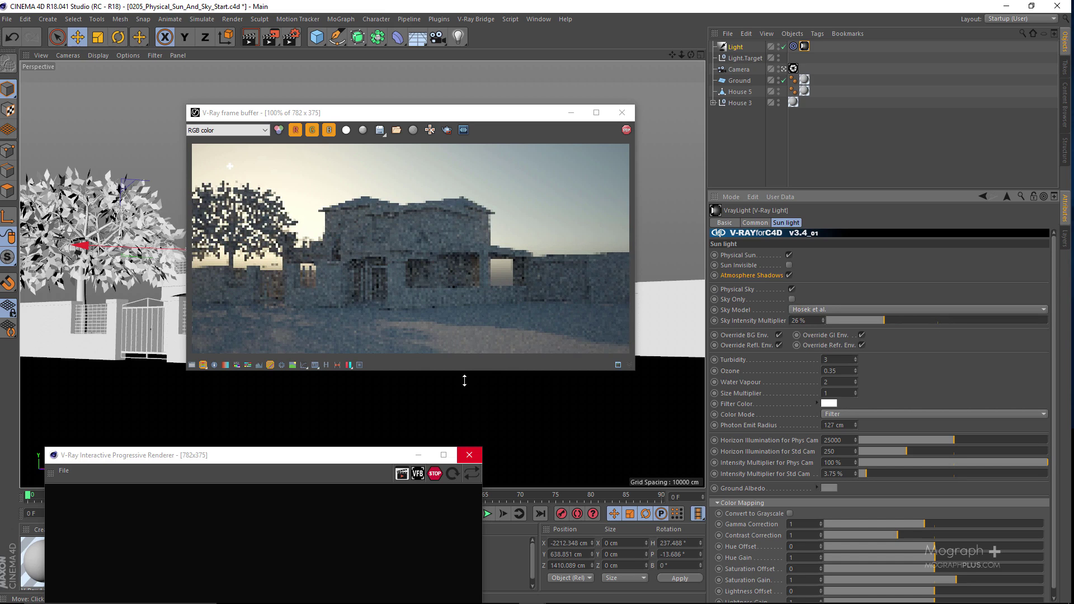
click(452, 474)
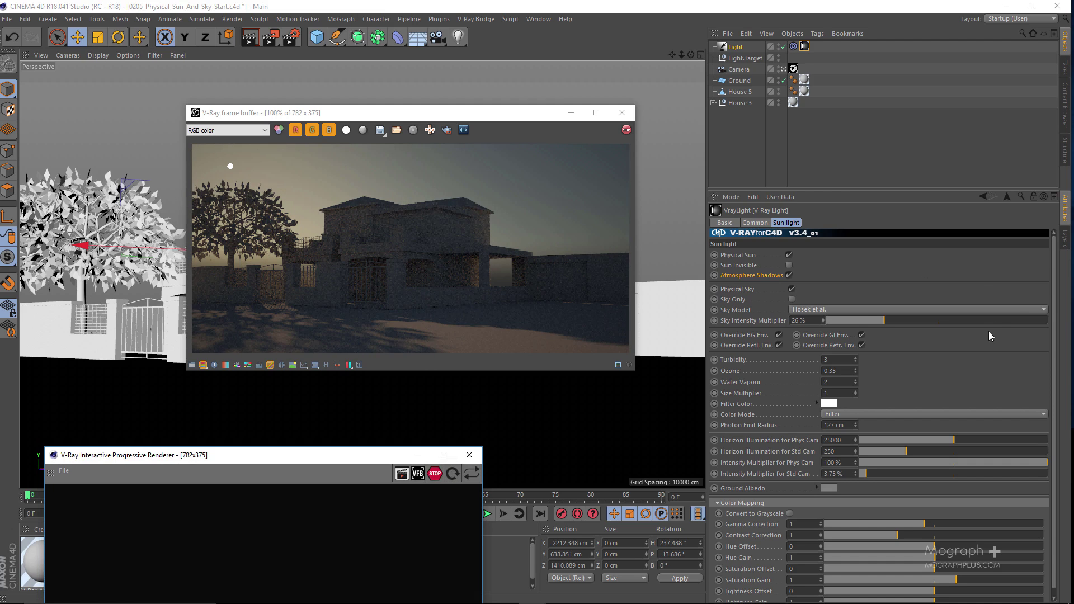
drag(872, 323, 830, 323)
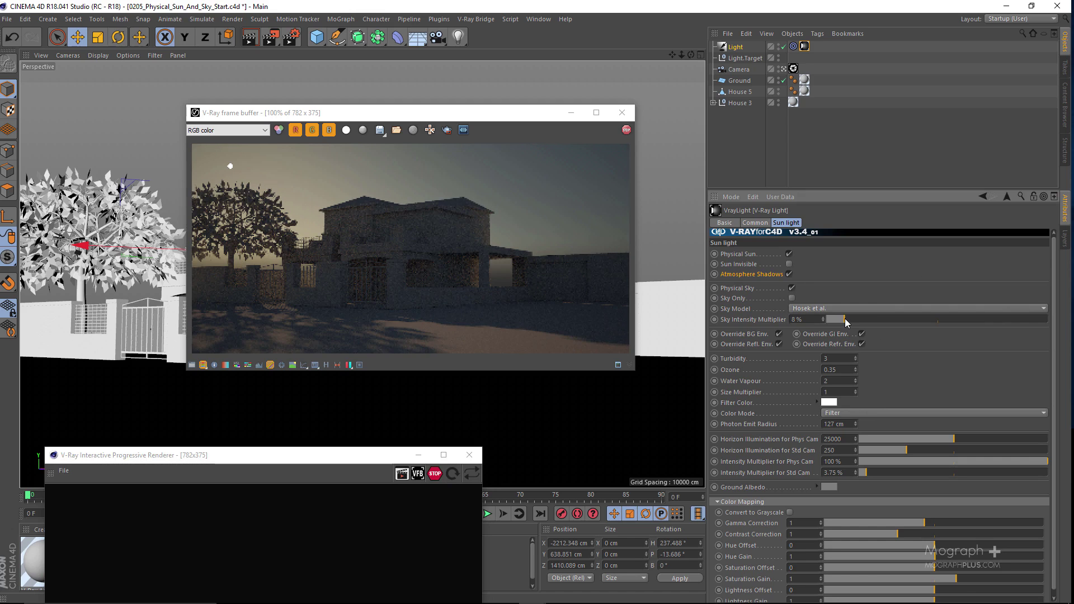
drag(850, 319, 969, 319)
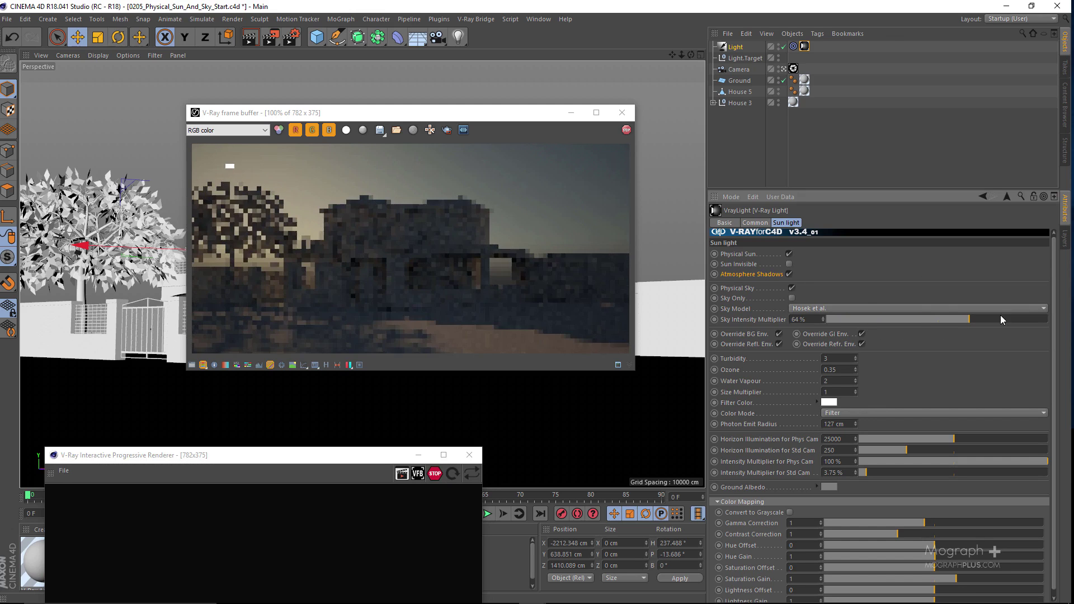
click(453, 475)
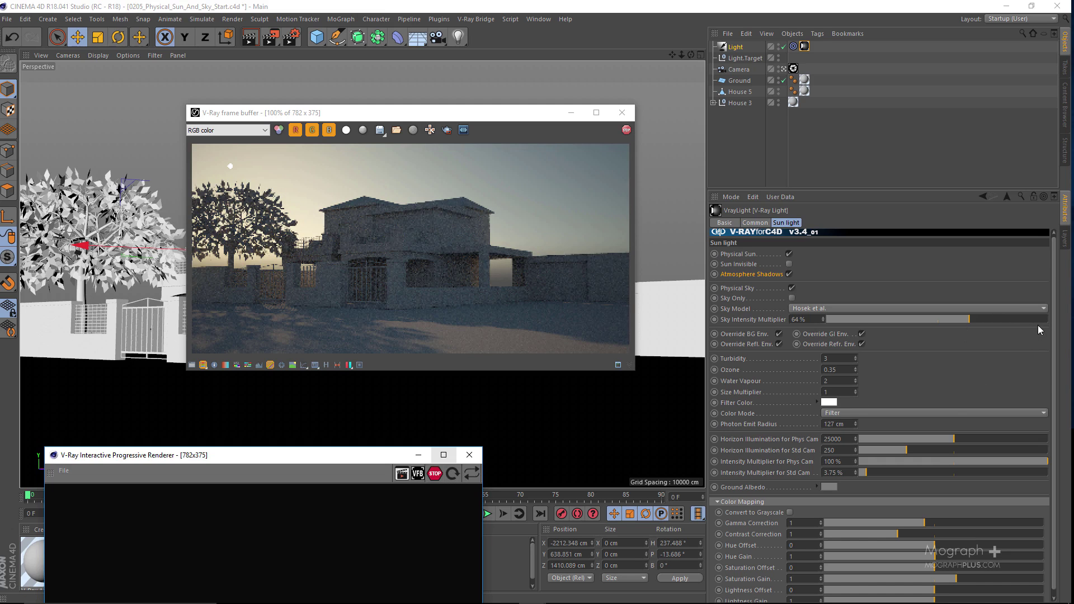
Raise the sky intensity multiplier to 96% and stop the interactive render after refreshing it
drag(1032, 319, 1040, 319)
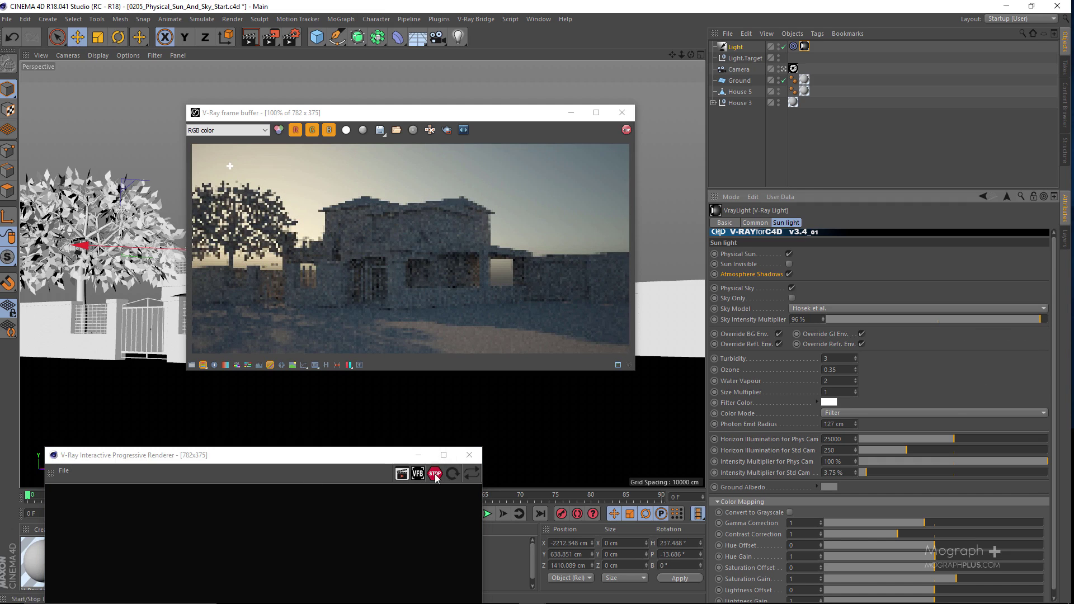
click(454, 475)
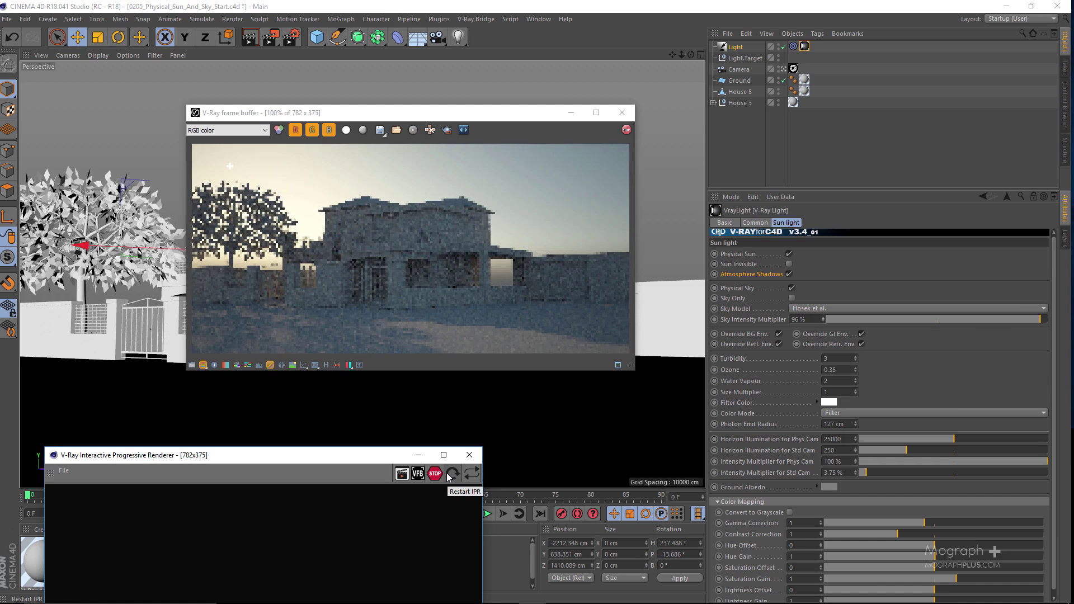
click(626, 130)
click(626, 131)
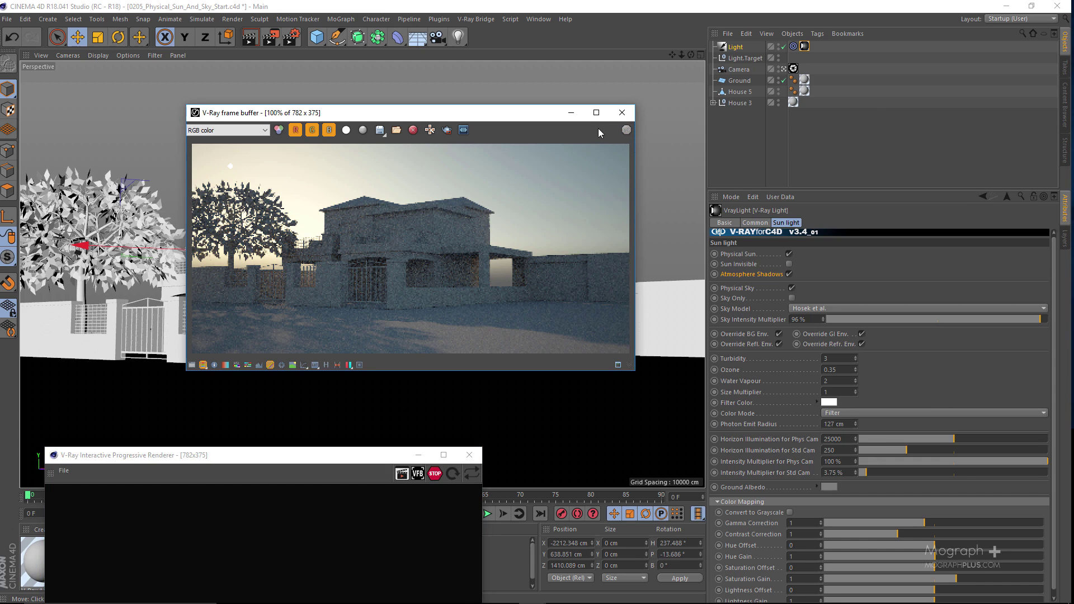
Disable Show VFB Window in the V-Ray Bridge options, uncover the interactive renderer window and restart its render
click(623, 112)
click(296, 40)
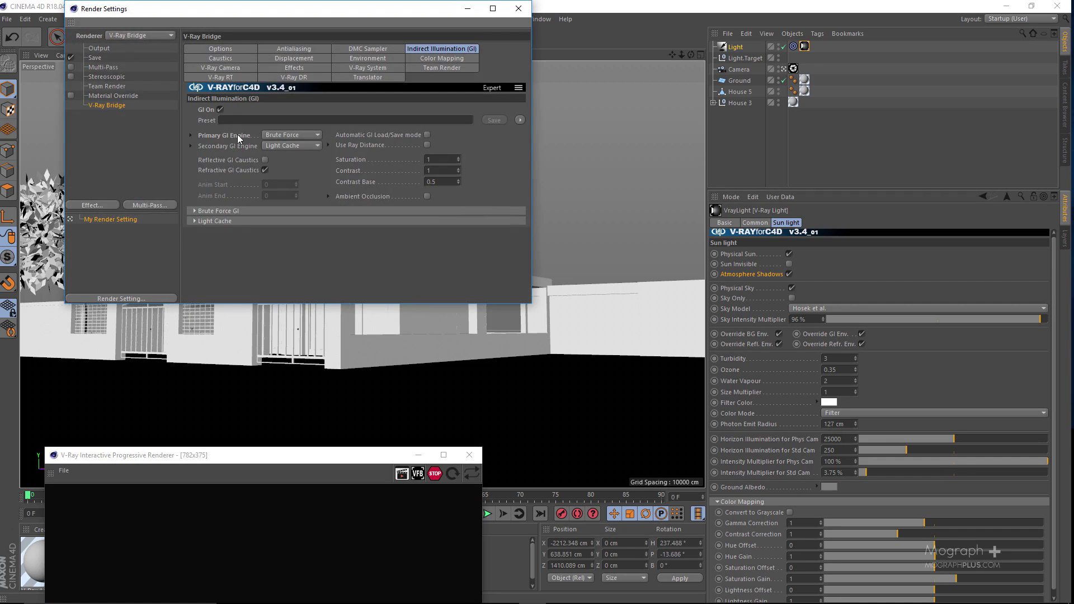
click(208, 49)
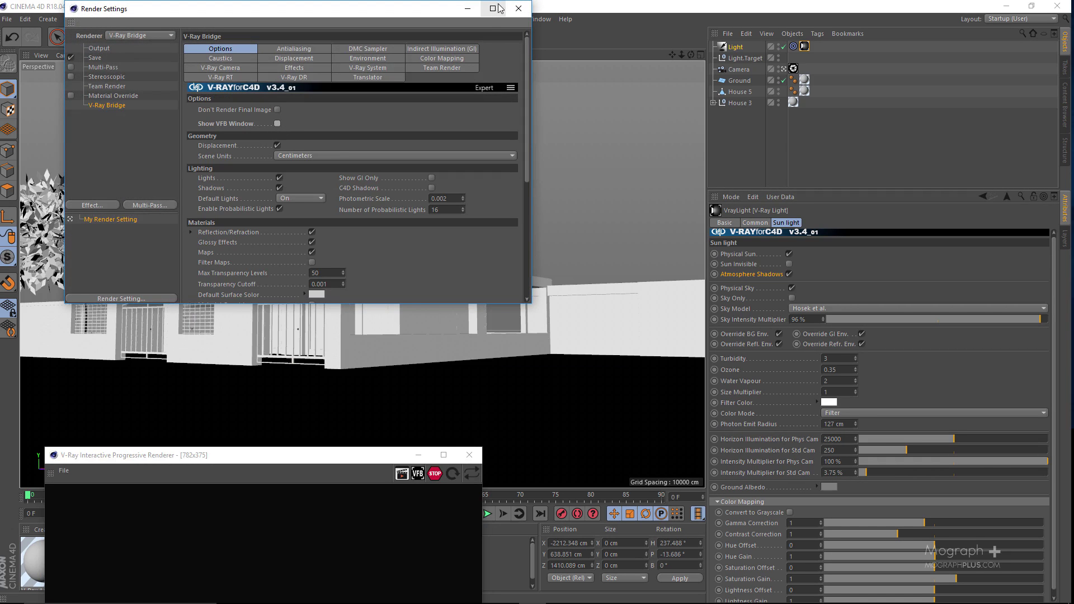
click(519, 9)
drag(370, 456, 488, 126)
click(571, 144)
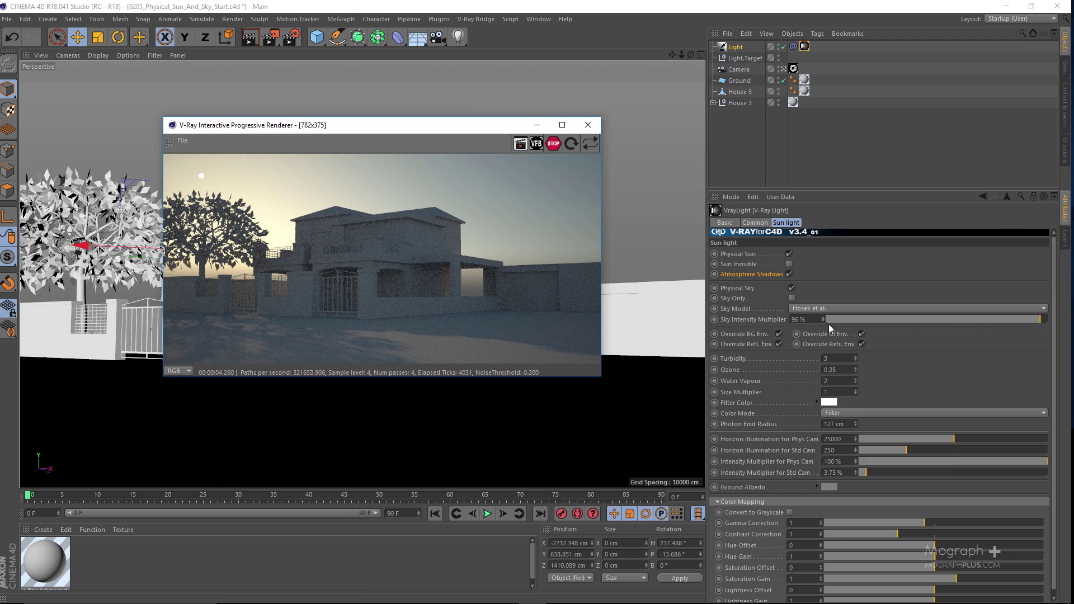
Raise the sky intensity multiplier to 100% and restart the interactive render
drag(1016, 318, 1052, 318)
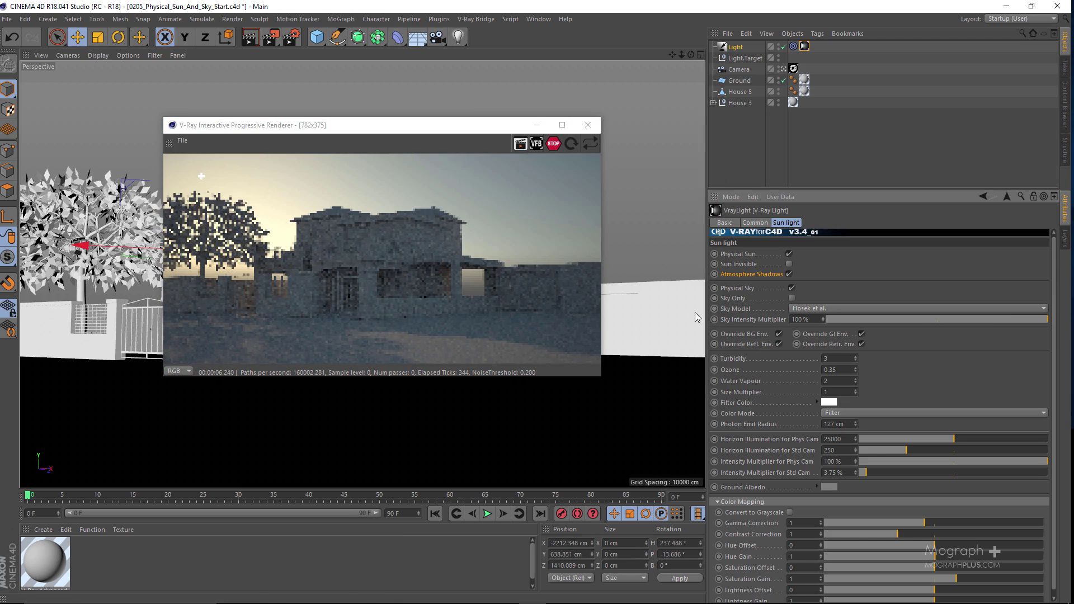
click(571, 144)
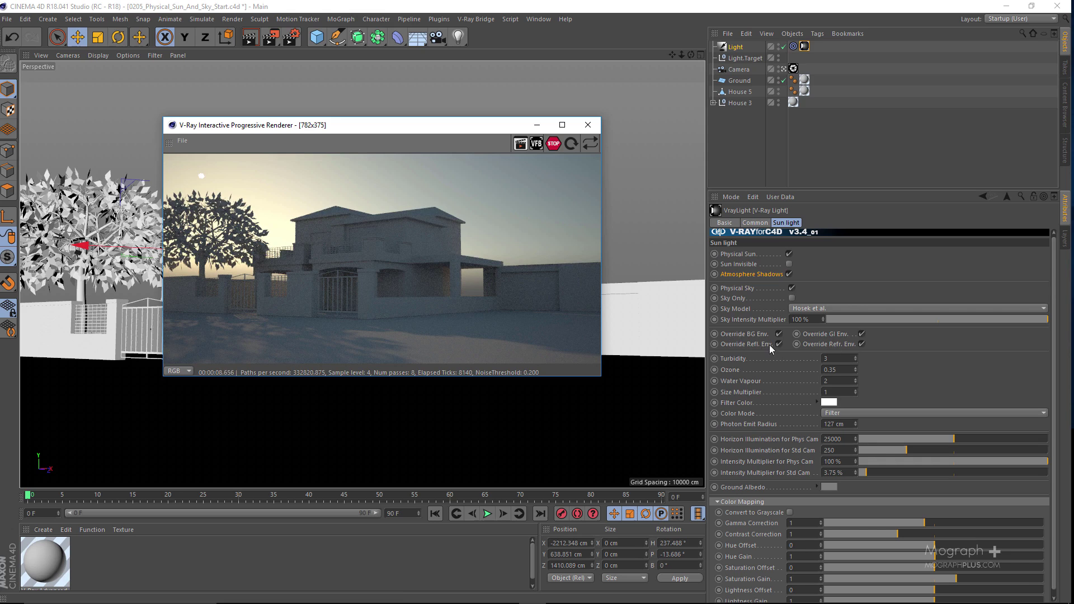
Review the environment overrides in the V-Ray Bridge render settings, switching Override GI env. on and back off
click(291, 37)
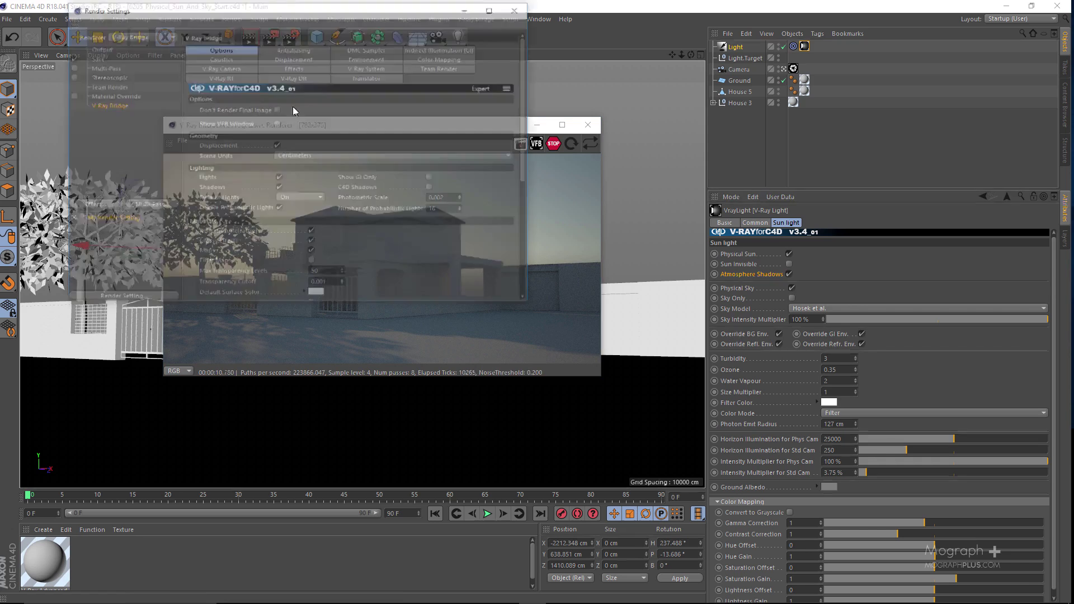
click(367, 58)
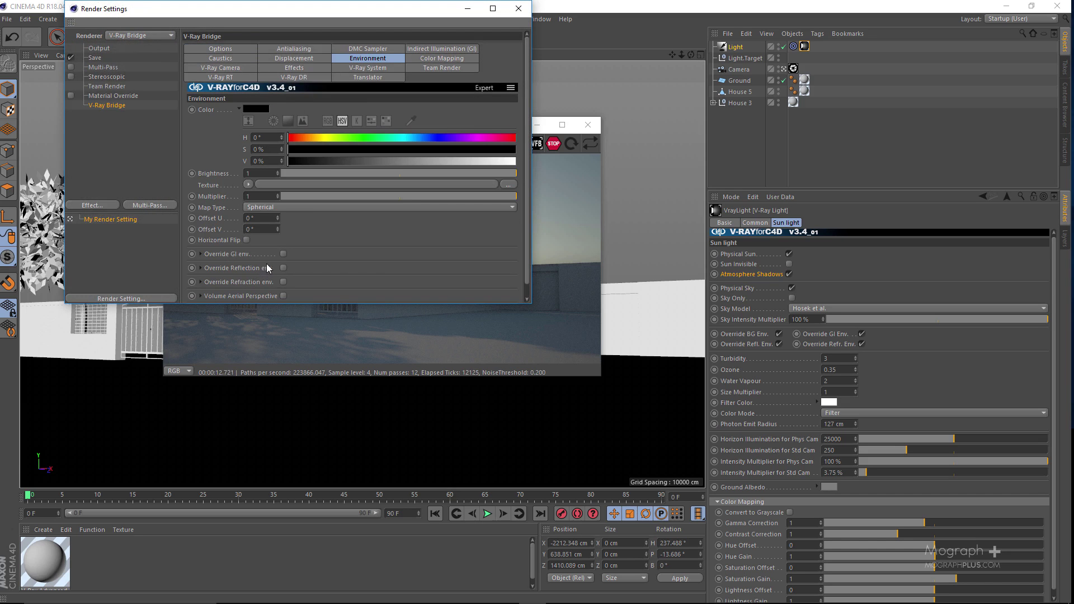
scroll(251, 229, down, 1)
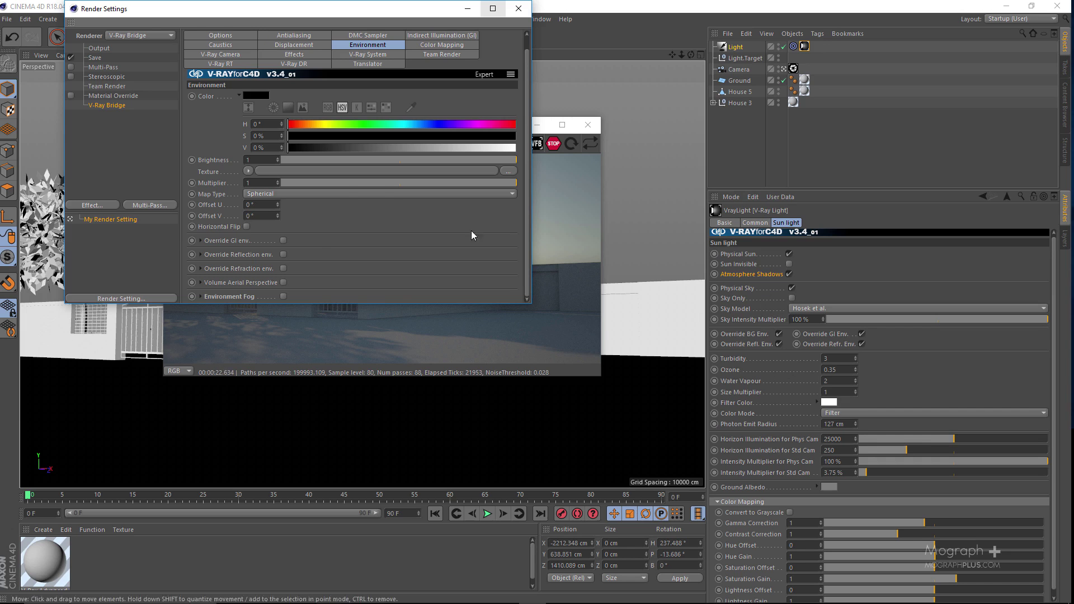
click(284, 241)
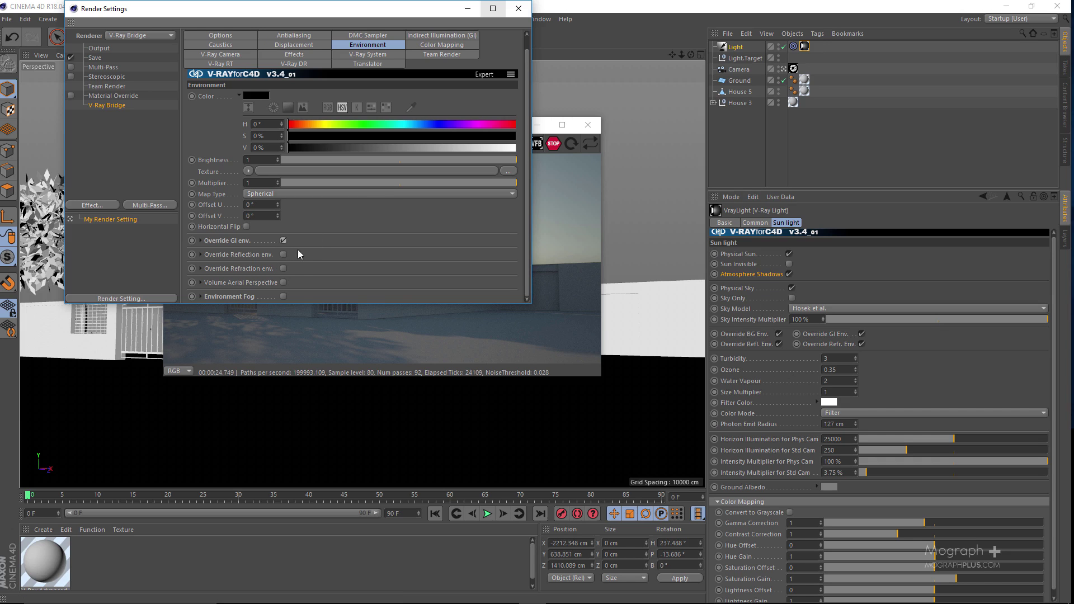
click(202, 241)
click(202, 241)
click(284, 240)
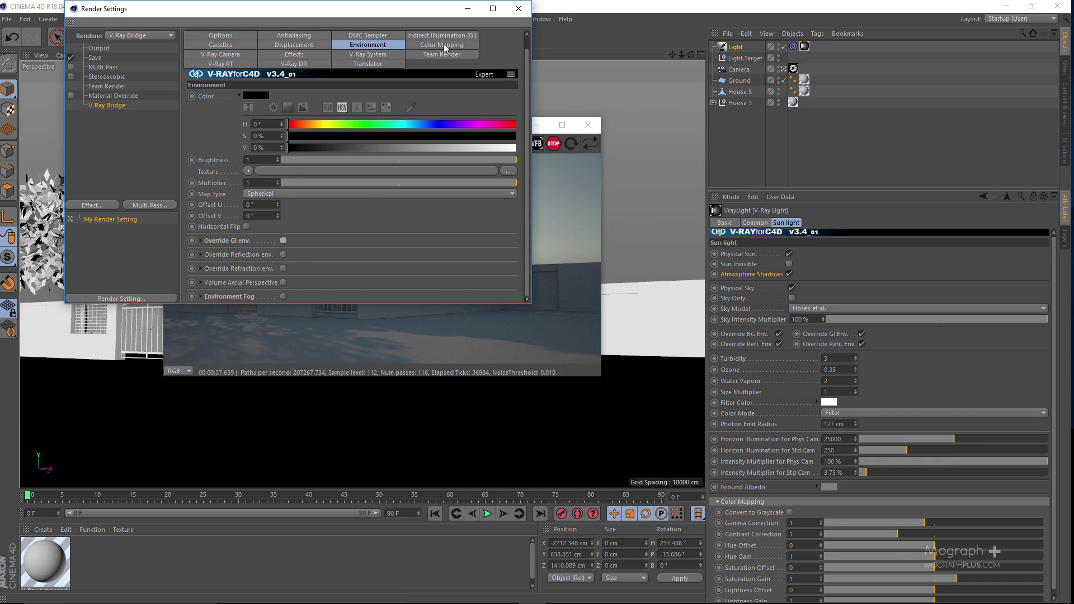
click(518, 9)
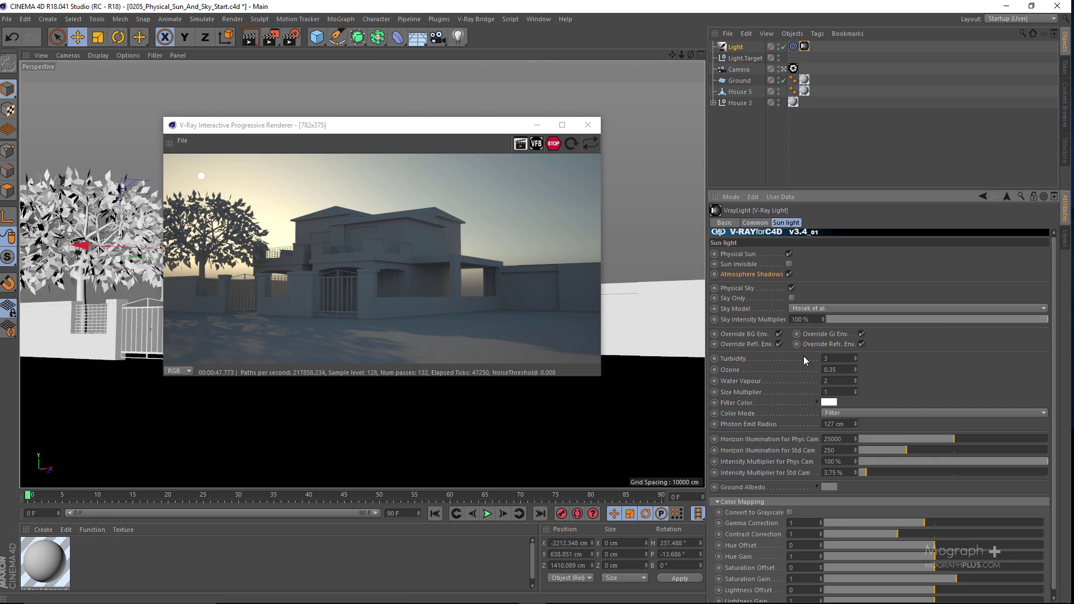
Compare sun turbidity values of 1, 5 and 10 in the interactive render, then reset turbidity to its default
key(Return)
click(840, 358)
text(1)
key(Return)
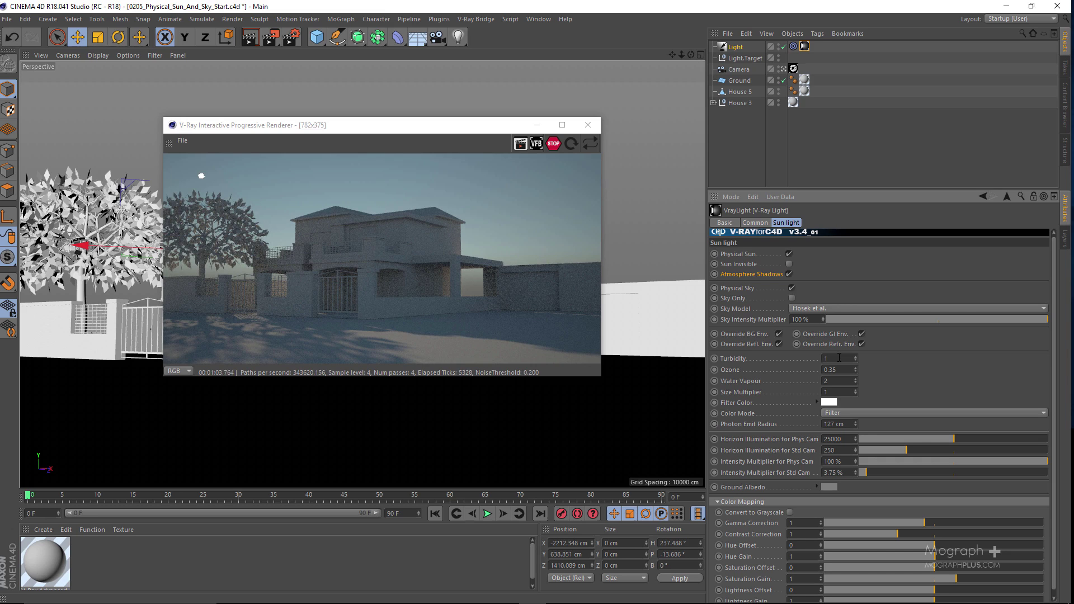
click(845, 369)
text(5)
key(Return)
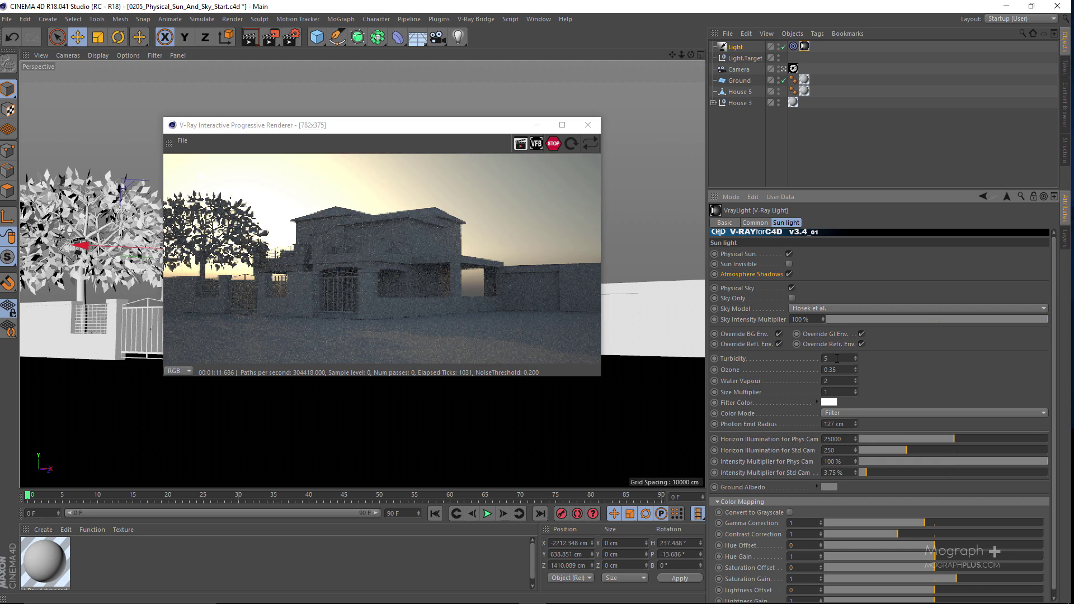
double_click(837, 359)
text(10)
key(Return)
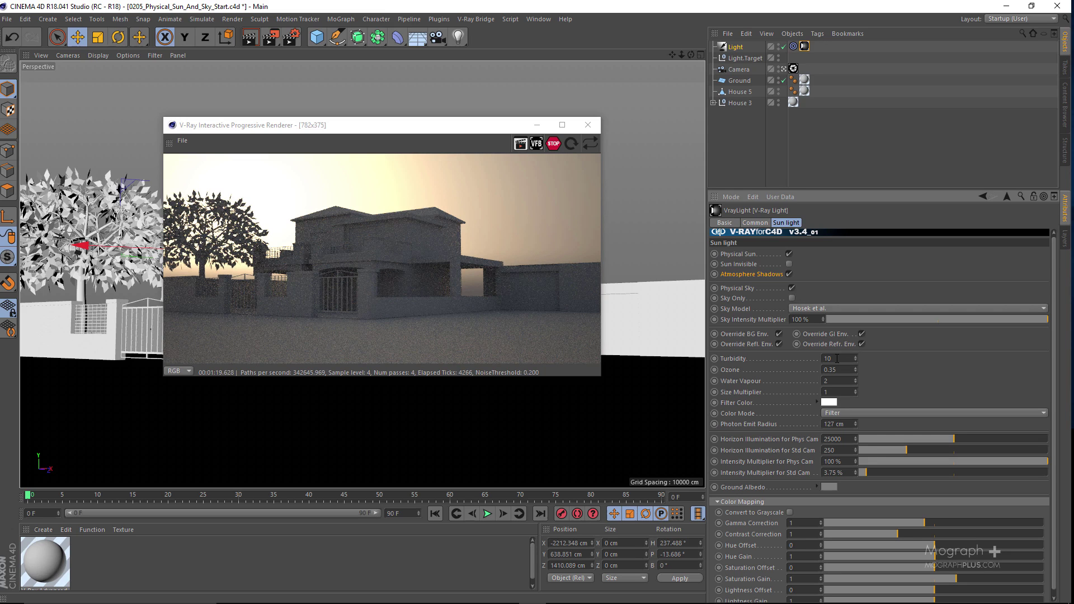
right_click(750, 358)
click(783, 435)
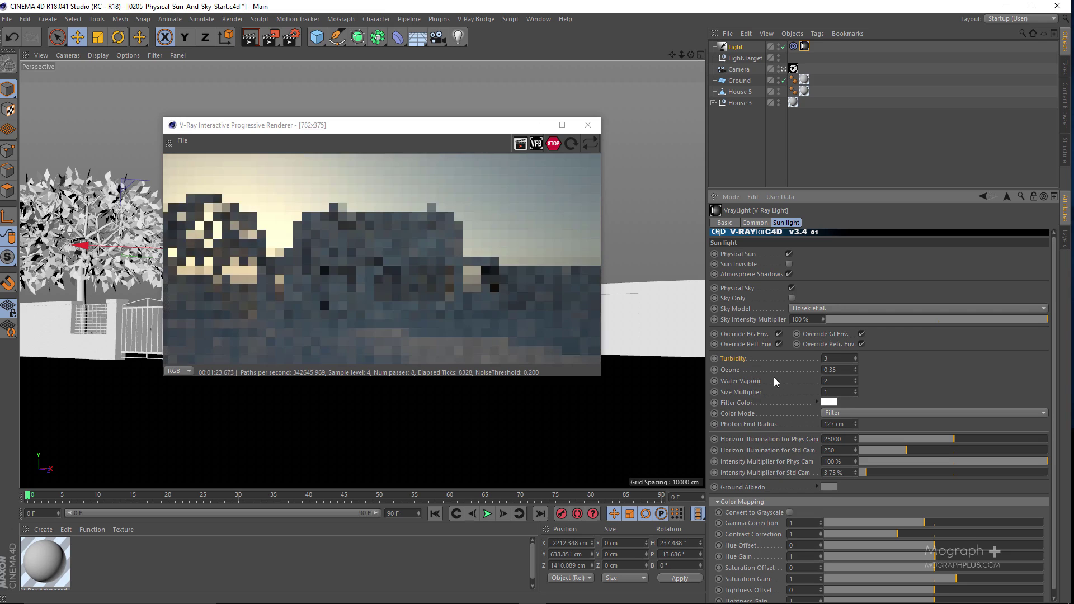
Try ozone values of 0 and 1 for the sun and restart the interactive render
double_click(831, 370)
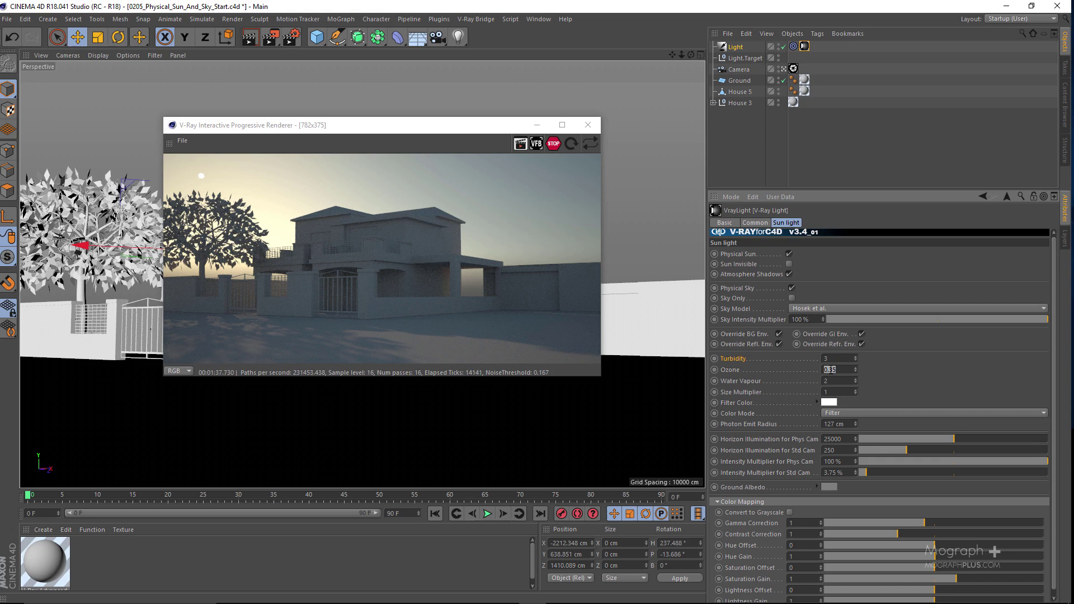
text(0)
key(Return)
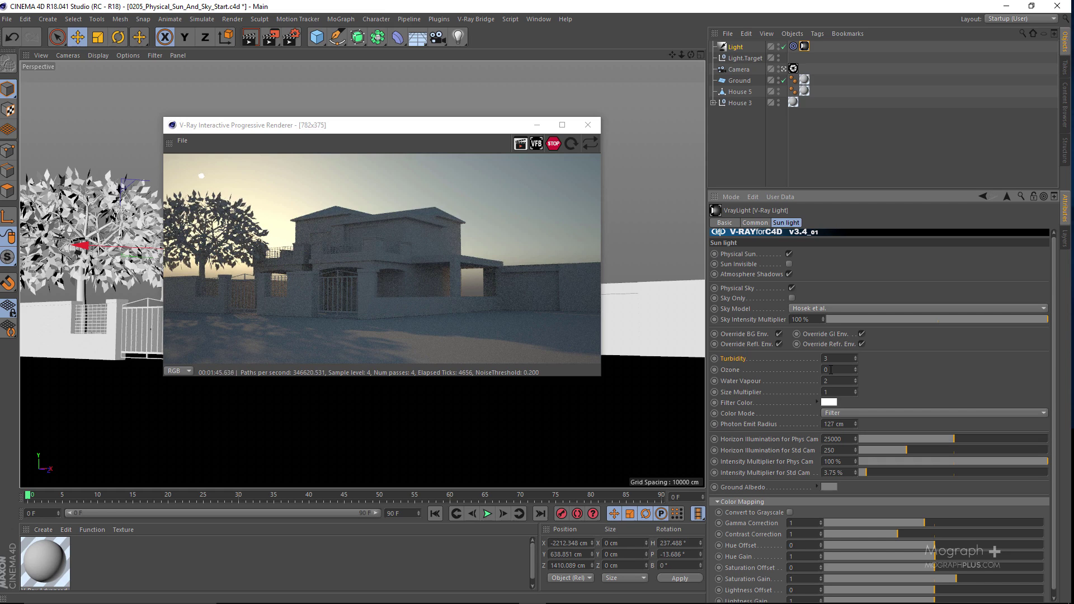
double_click(831, 370)
text(1)
click(571, 145)
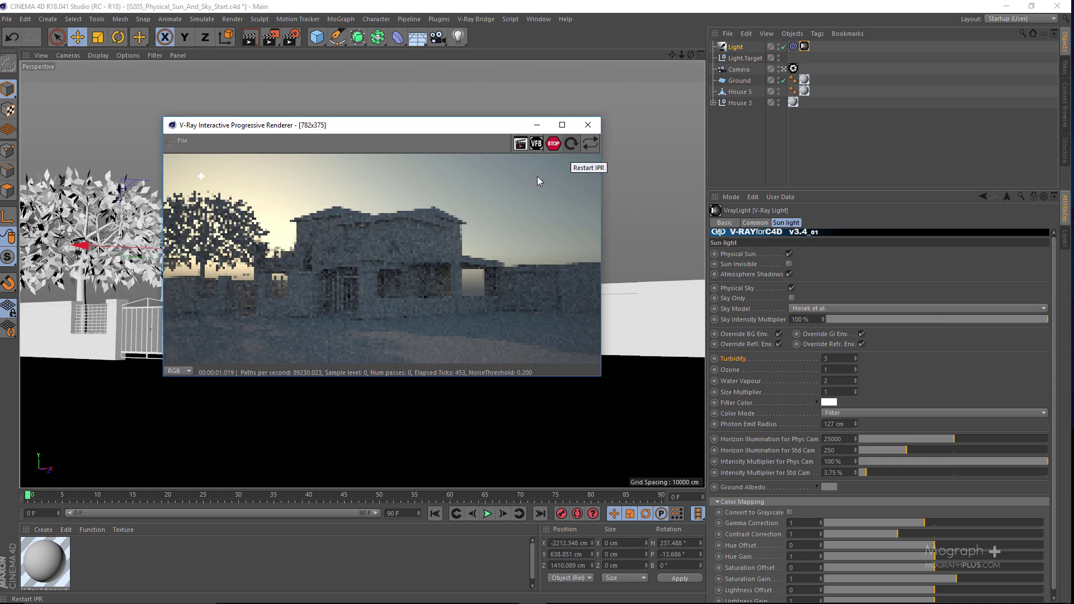
Compare ozone at 0 and 1 once more in the render and return it to 0.35
double_click(841, 371)
text(0)
key(Return)
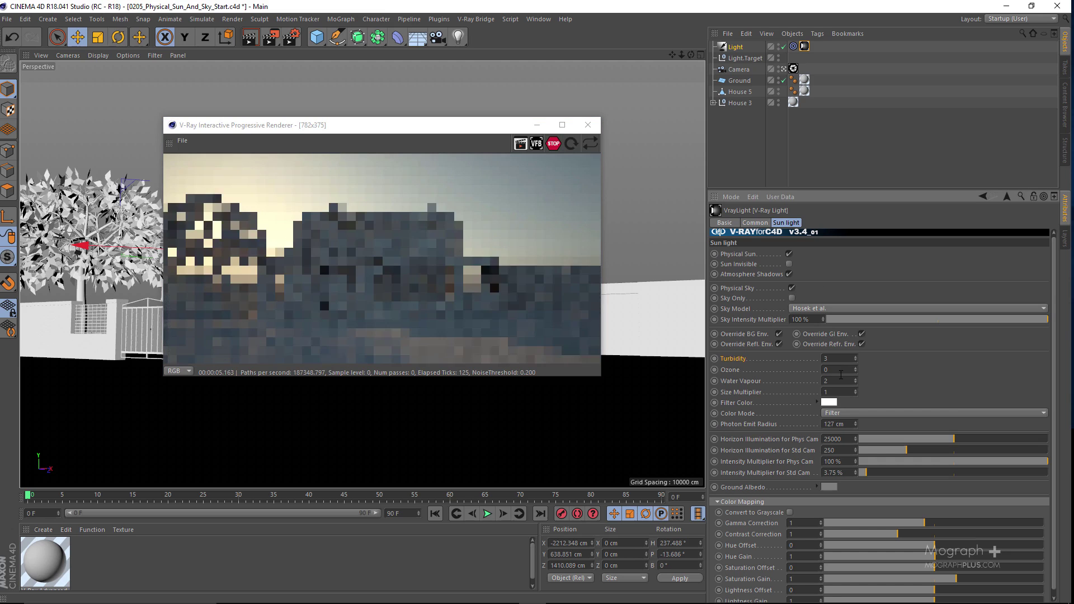
text(1)
key(Return)
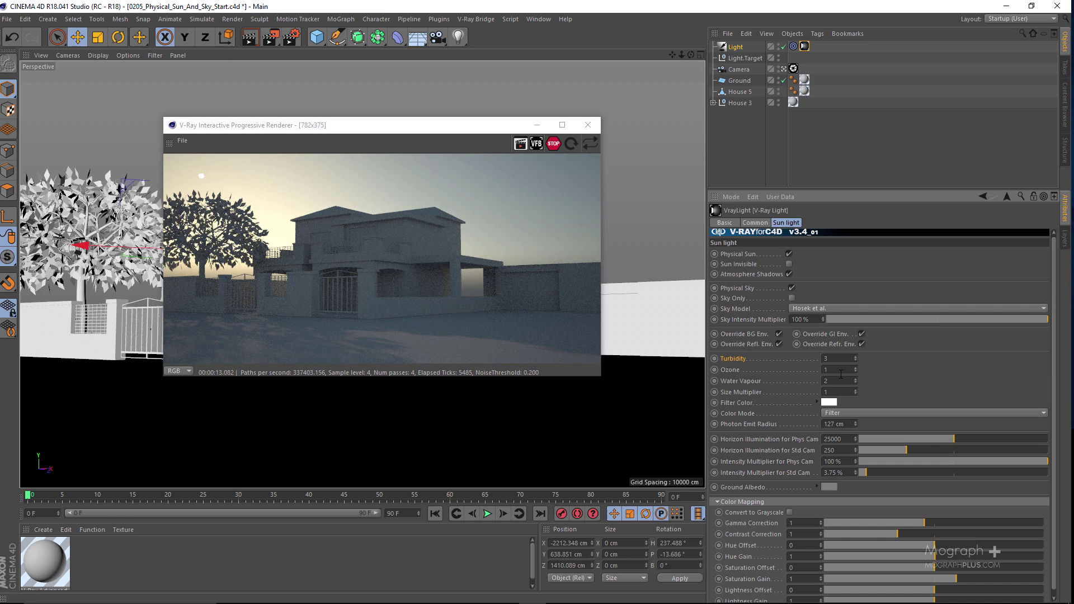
double_click(841, 371)
text(.35)
key(Return)
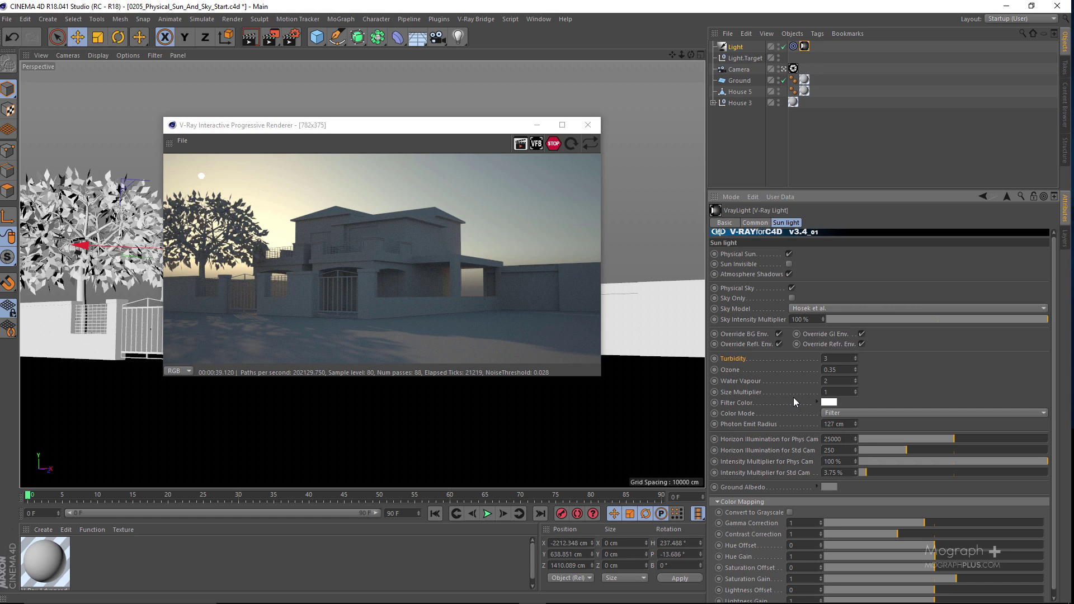
Try a sun size multiplier of 5 in the render and set it back to 1
double_click(835, 391)
text(5)
key(Return)
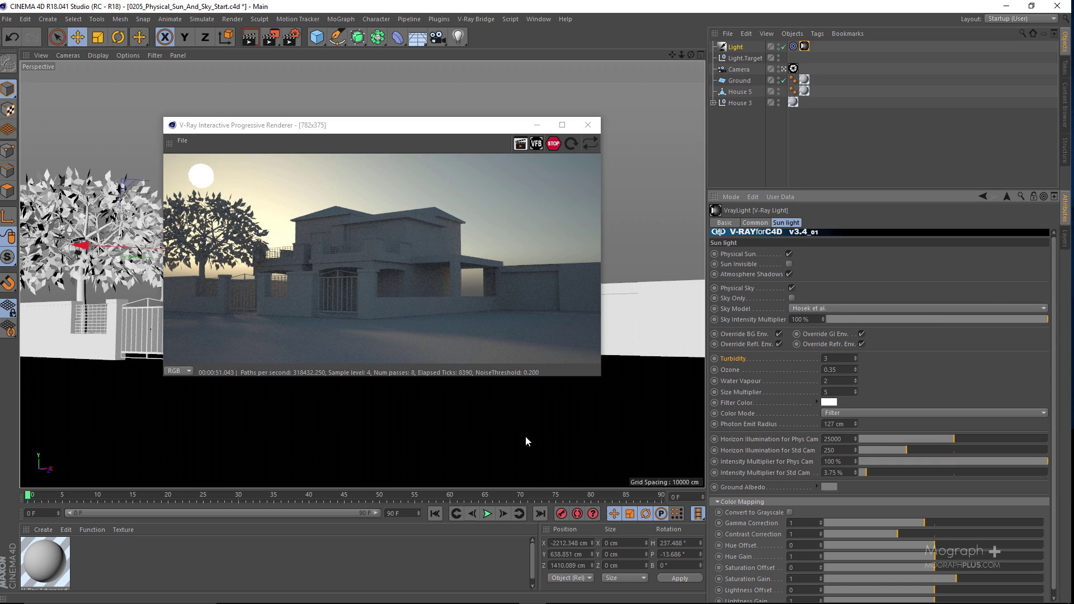
double_click(834, 392)
text(1)
key(Return)
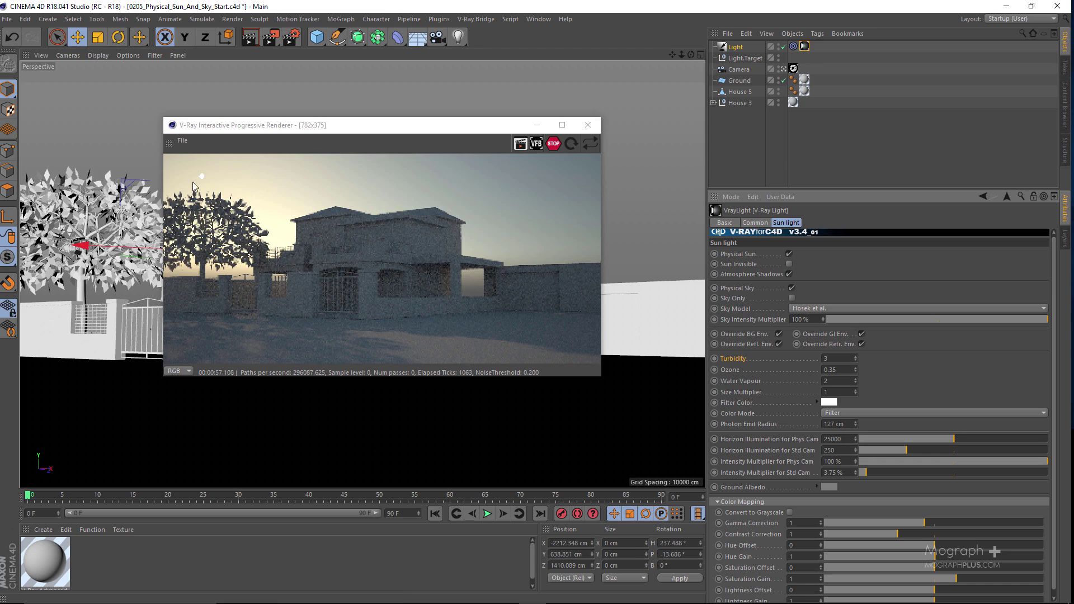
Enlarge the sun with a size multiplier of 10 to compare the render, and restore the multiplier to 1
double_click(843, 392)
text(0)
key(Return)
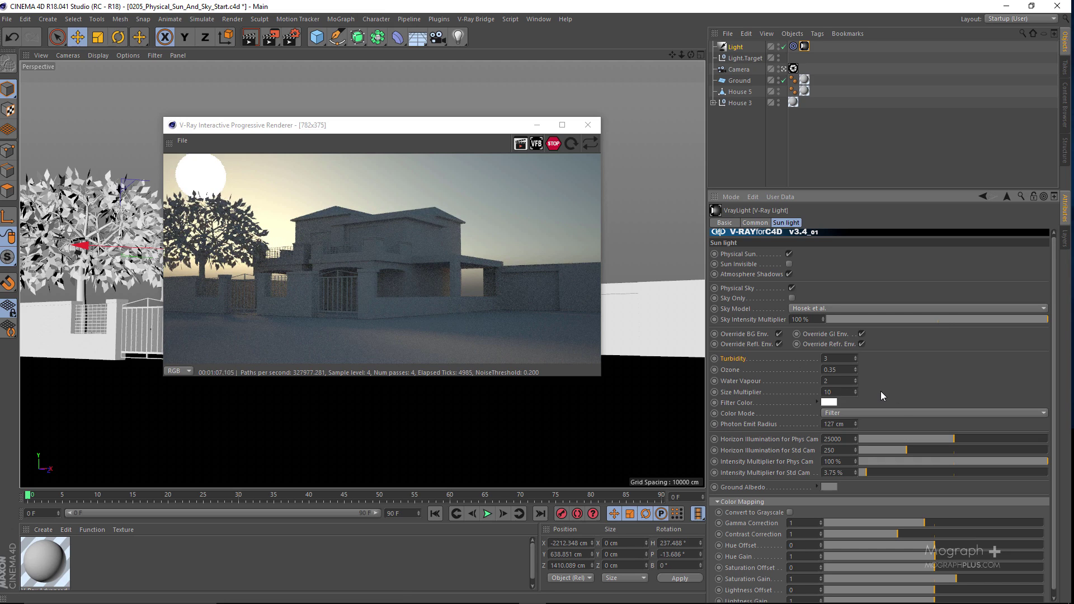
click(845, 393)
text(1)
key(Return)
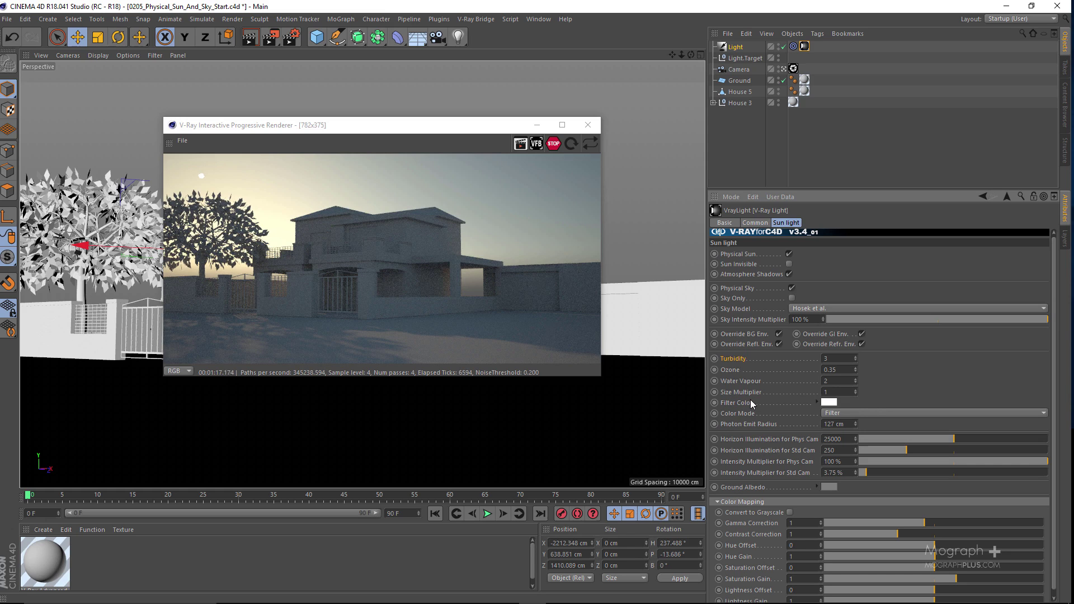
Set the sun's filter color to magenta with hue 305°, saturation 85% and value 100%, keeping the Filter color mode
click(848, 413)
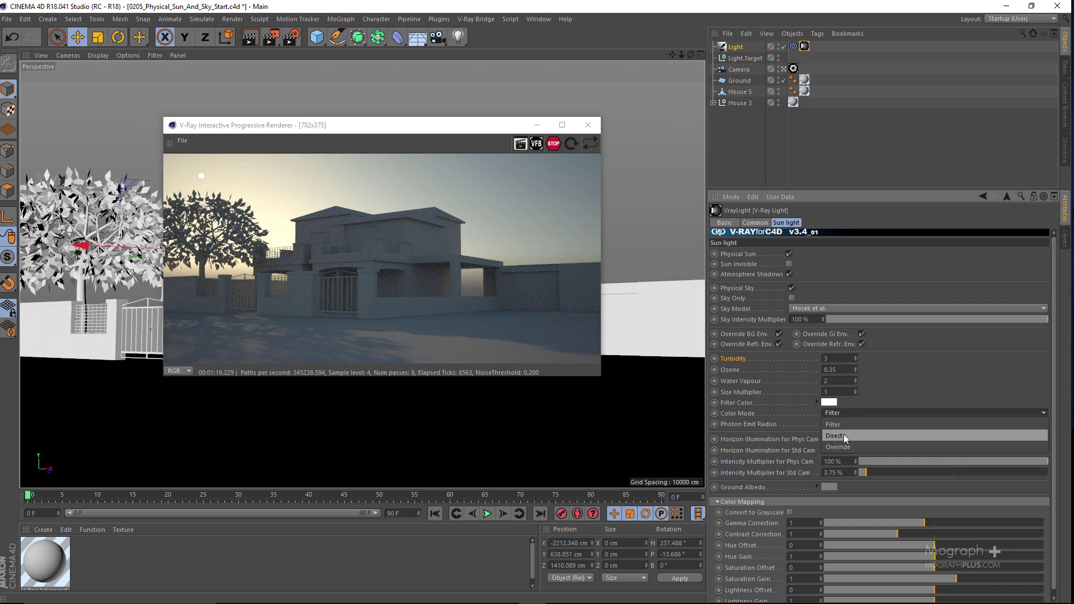
click(904, 385)
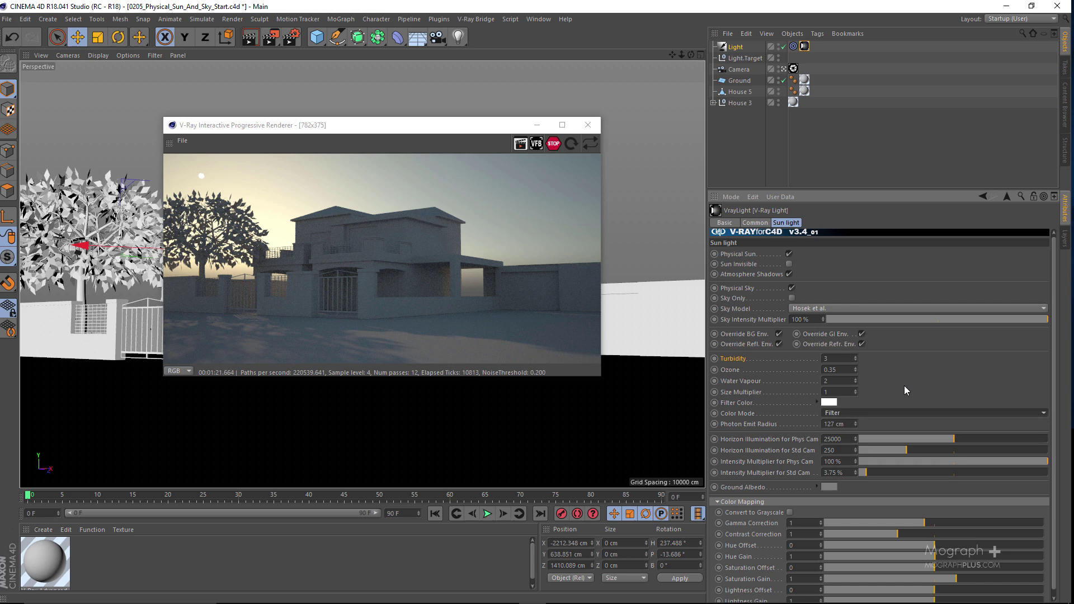
click(829, 402)
drag(838, 404, 894, 407)
click(892, 412)
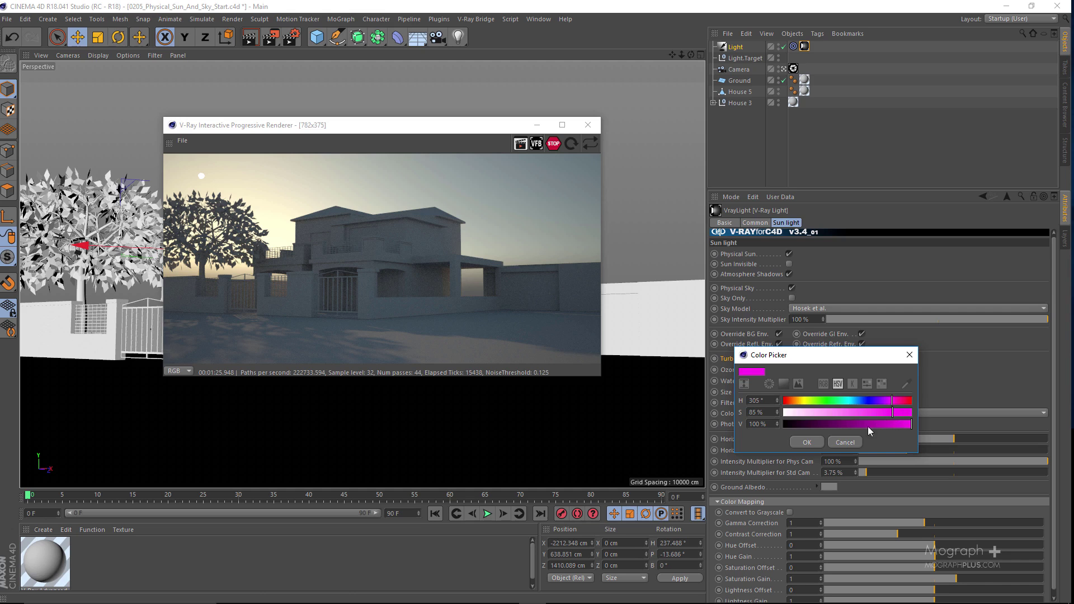
click(807, 442)
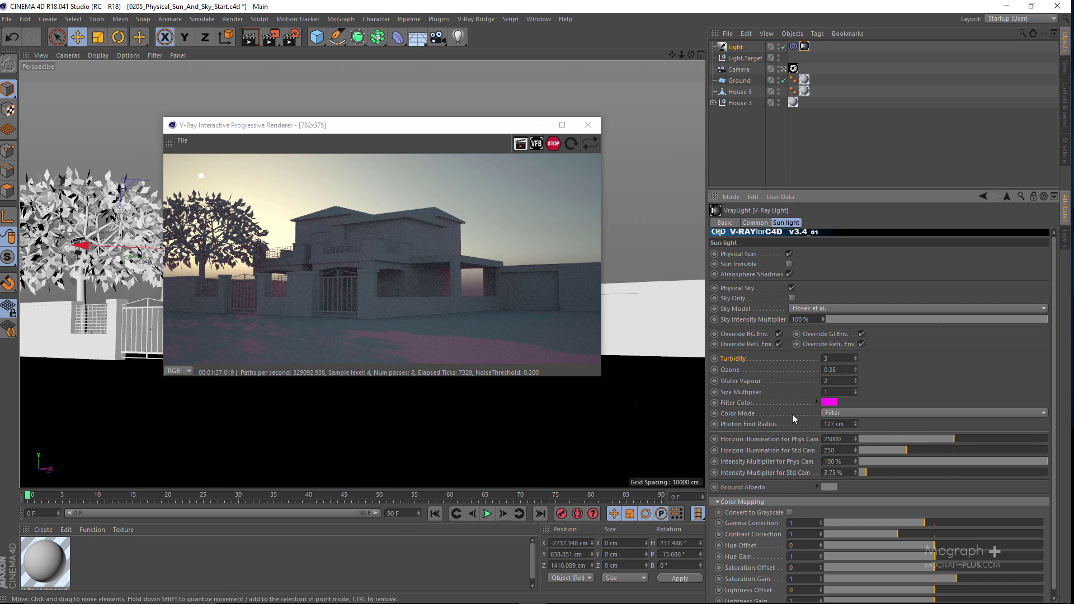
Switch the sun's color mode to Direct and compare the Intensity Multiplier for Phys Cam at 1% and 100%
click(842, 414)
click(855, 431)
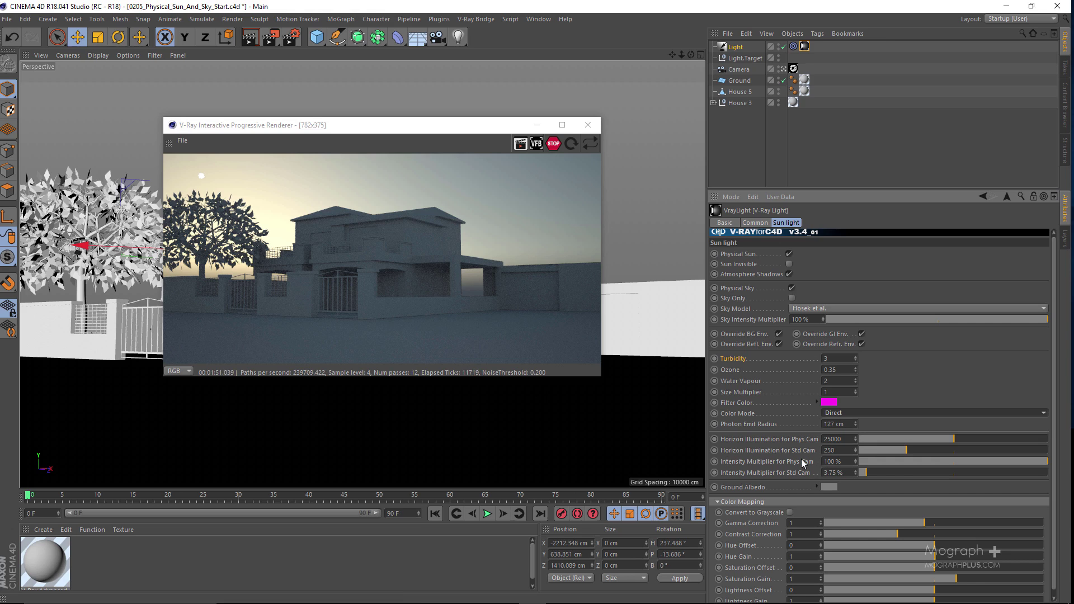
click(839, 462)
text(1)
key(Return)
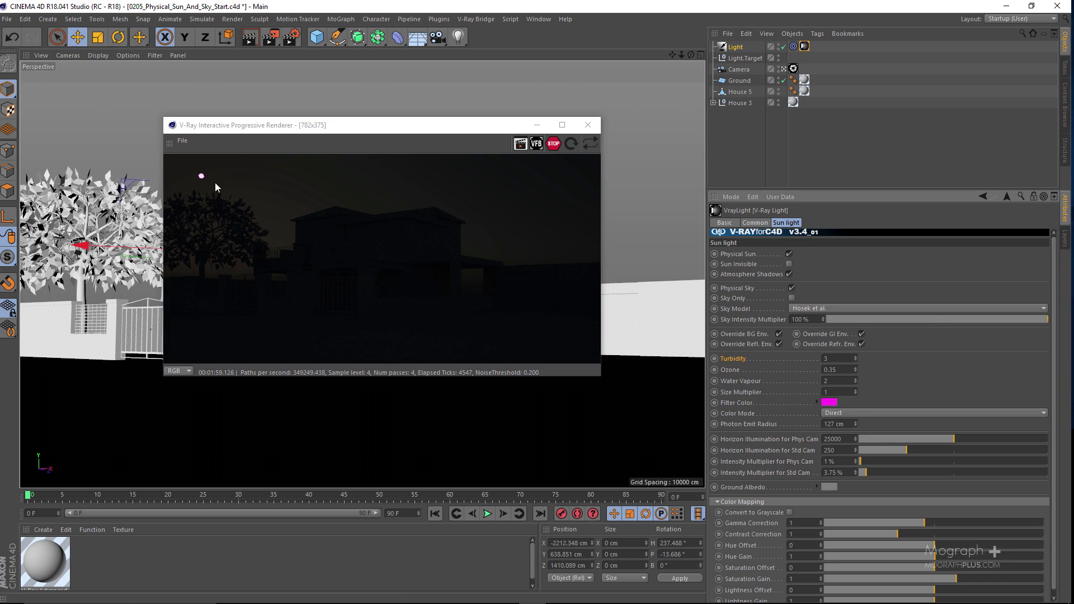
click(835, 462)
text(100)
key(Return)
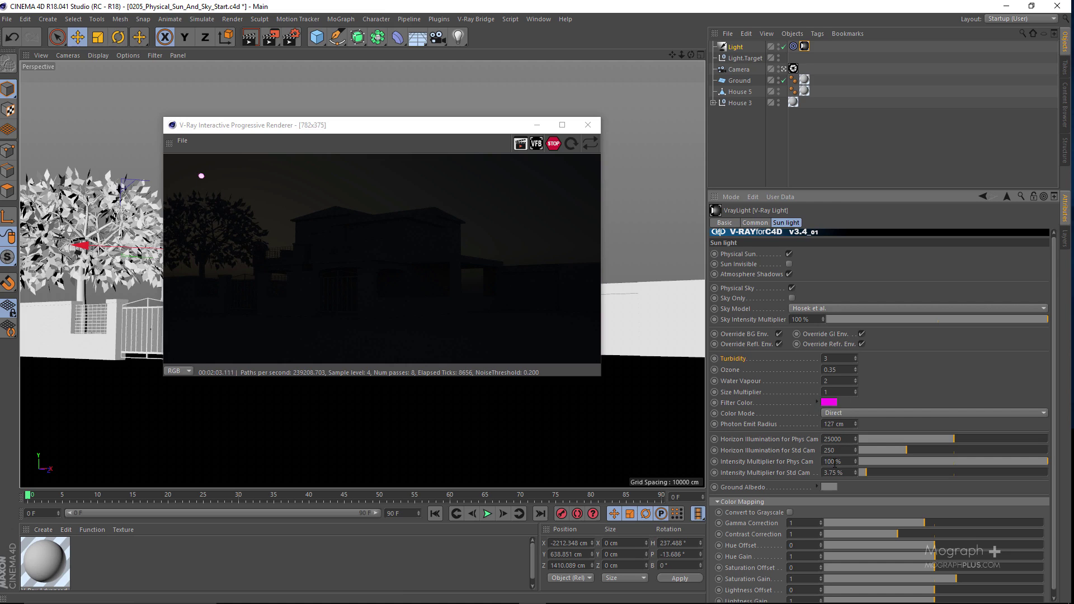
Set the sun's color mode to Filter and reset the Filter Color to its default
click(831, 415)
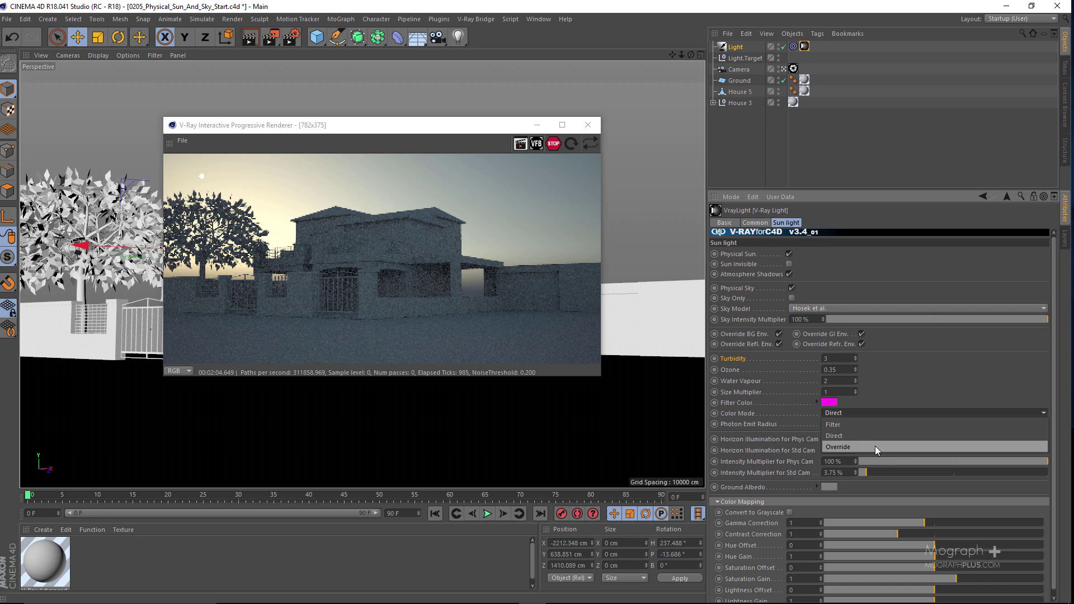
click(841, 425)
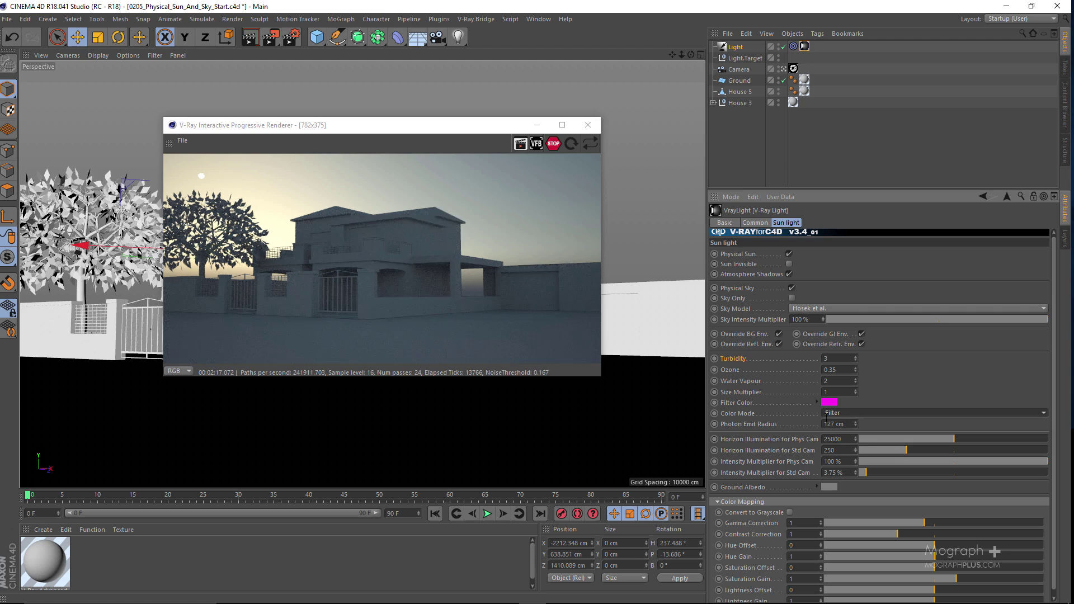
right_click(738, 403)
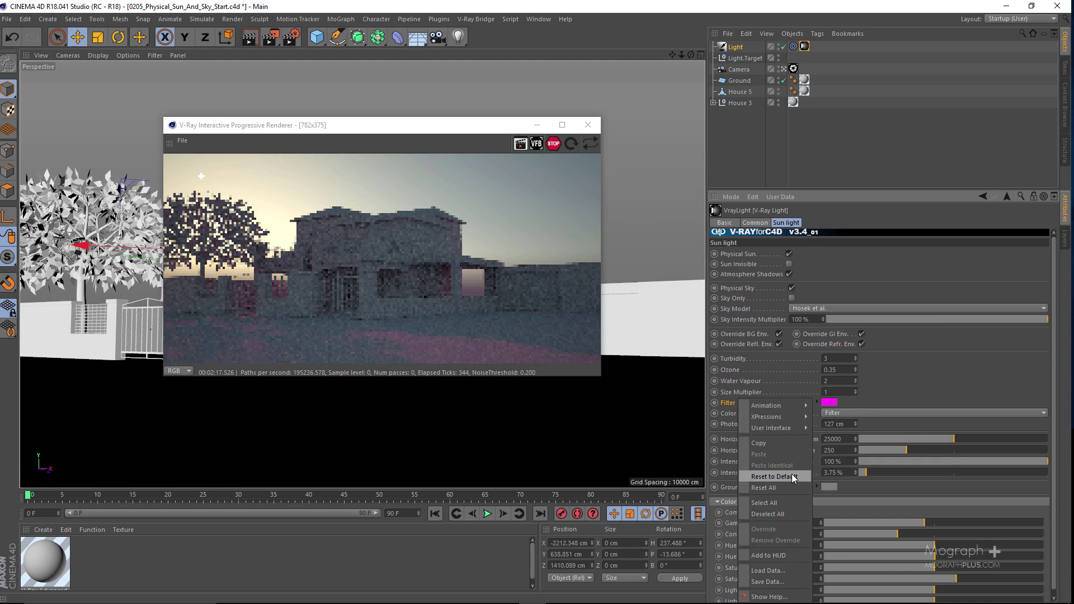
click(777, 476)
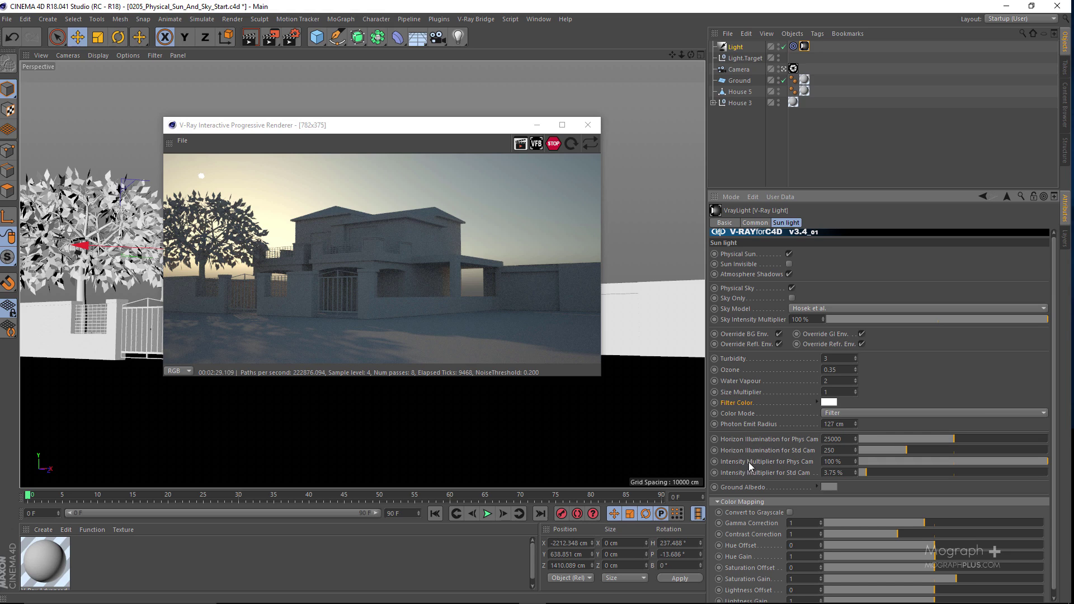
Compare the sun's Intensity Multiplier for Phys Cam at 50%, 20% and 1%, and set it back to 100%
click(830, 461)
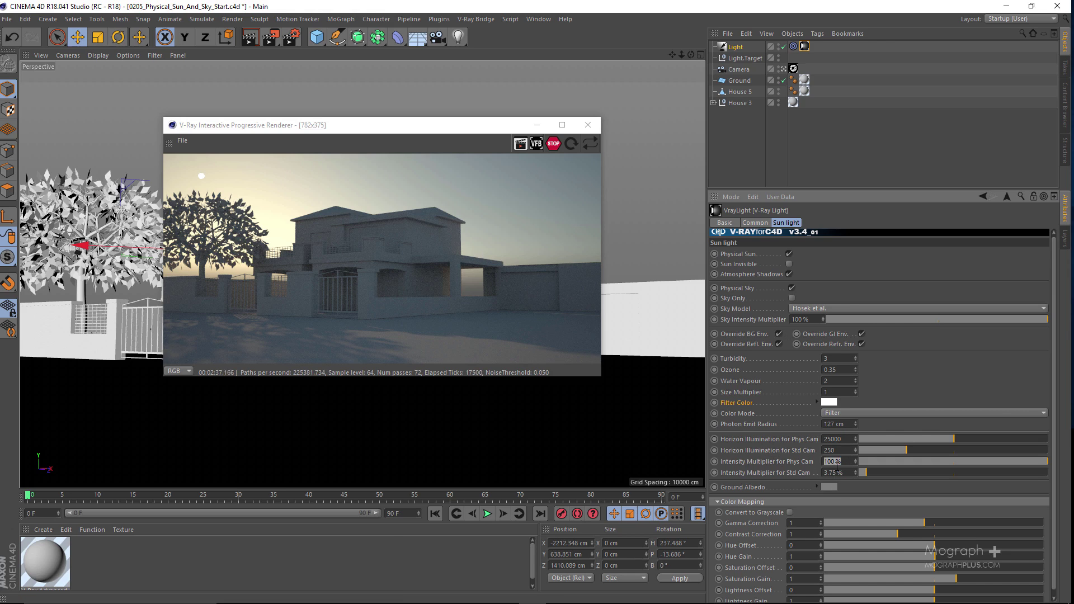
text(50)
key(Return)
double_click(831, 462)
text(20)
key(Return)
double_click(838, 462)
text(1)
key(Return)
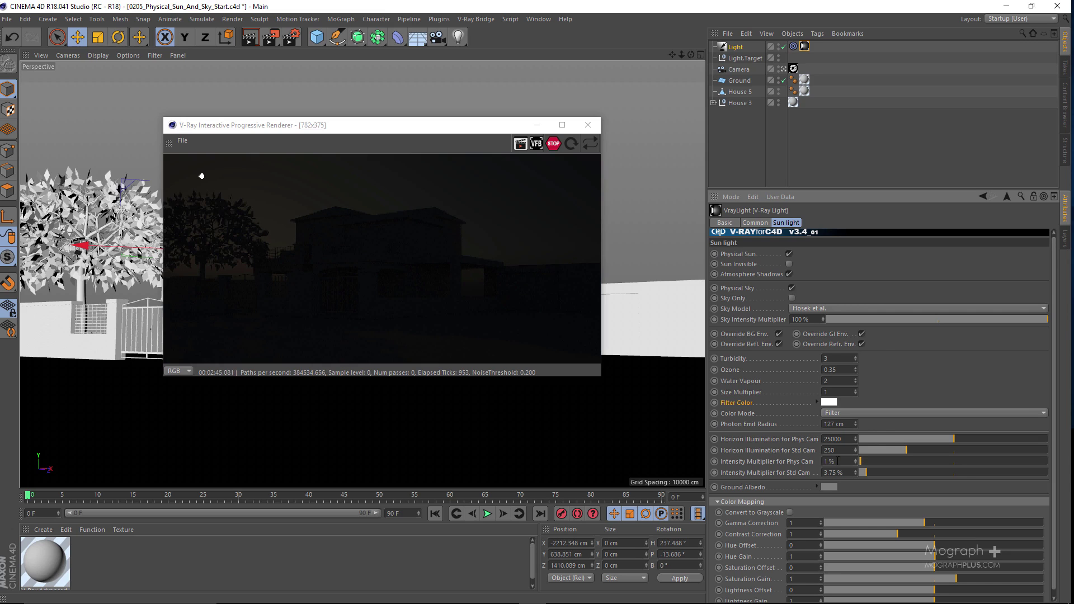
double_click(837, 462)
text(100)
key(Return)
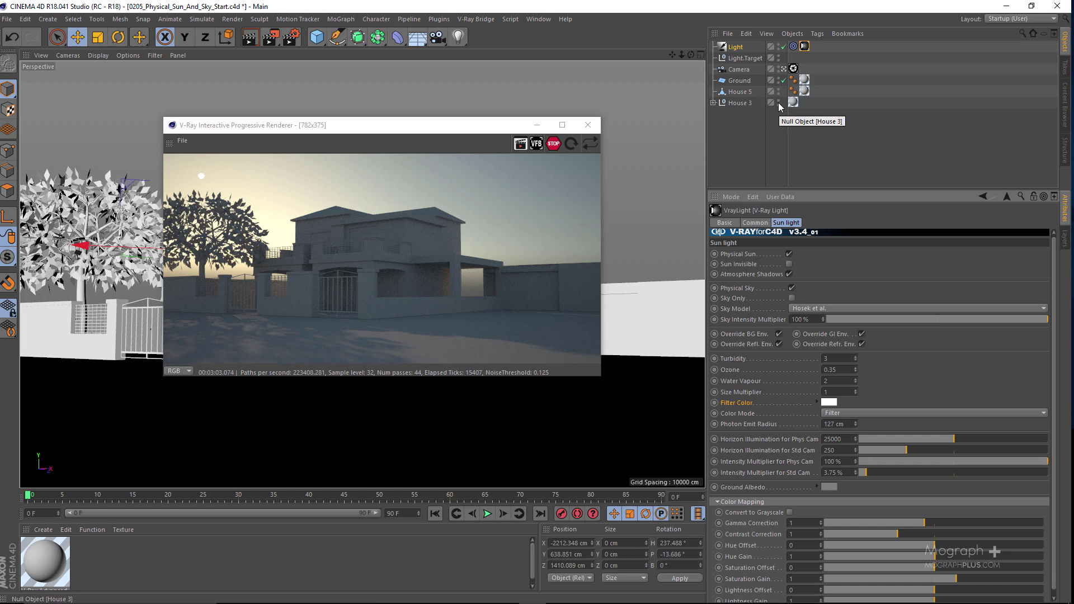
Hide House 3, House 5 and Ground so that only the sky and horizon render
ctrl+drag(778, 105, 779, 91)
ctrl+click(780, 80)
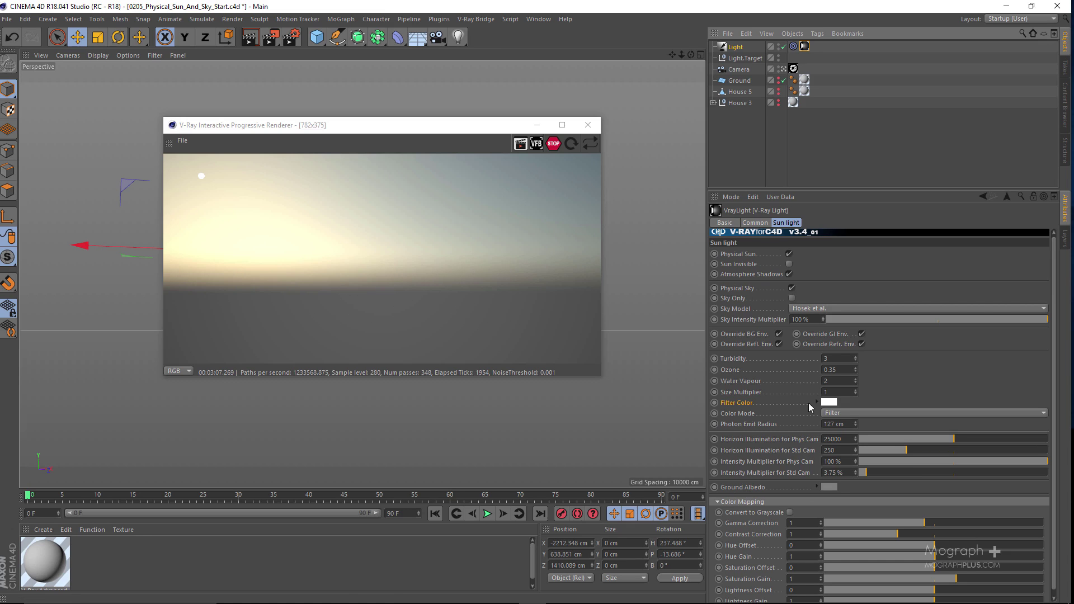
Try a green Ground Albedo with hue 85°, saturation 93% and value 92%, and reset it to the default
click(828, 486)
click(899, 483)
click(898, 494)
click(902, 507)
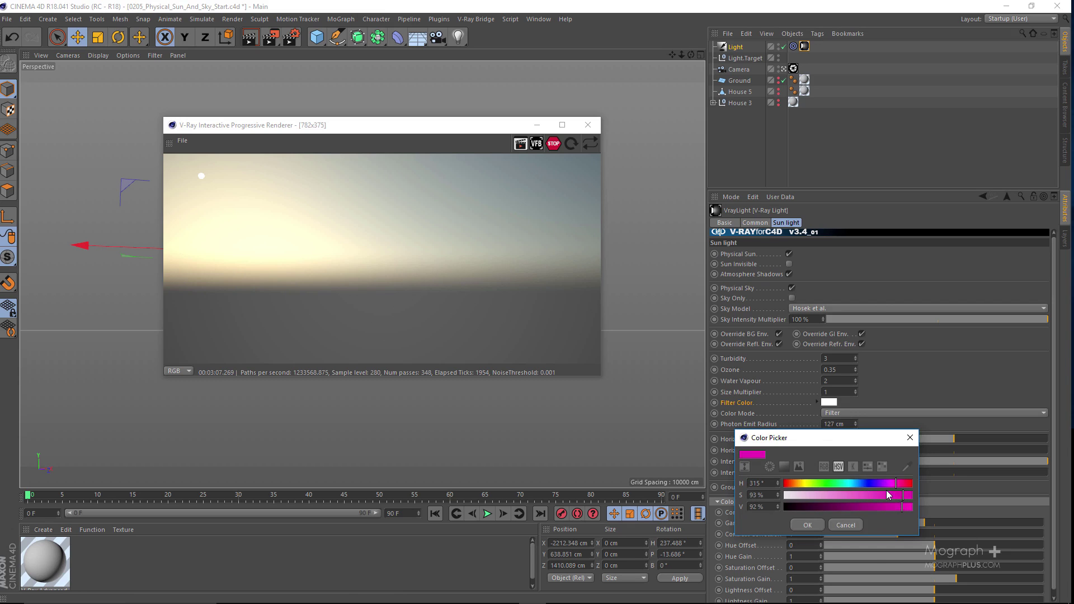
click(802, 484)
click(814, 483)
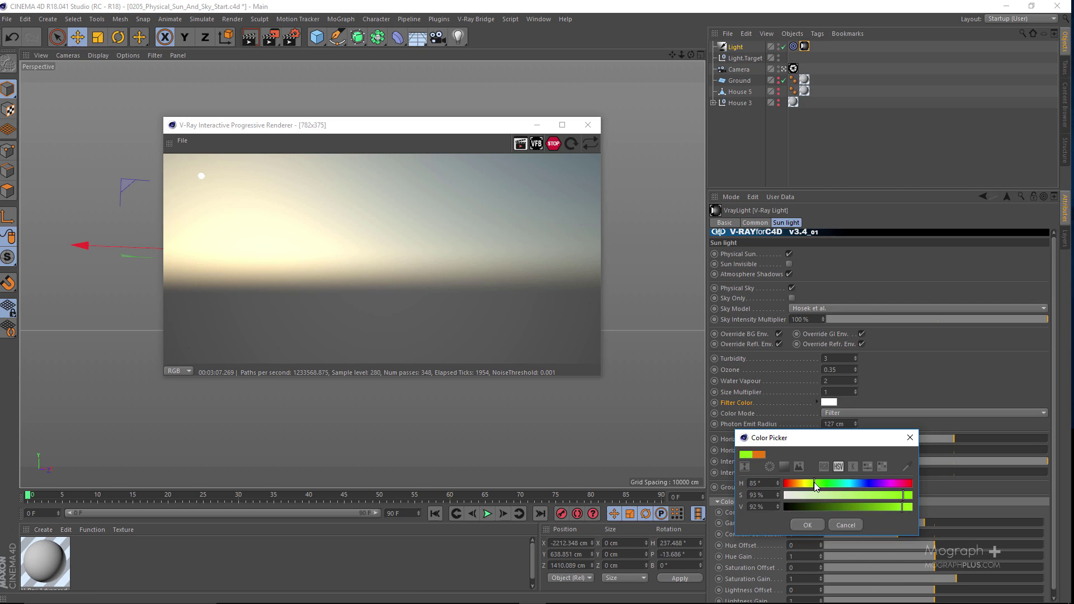
click(808, 524)
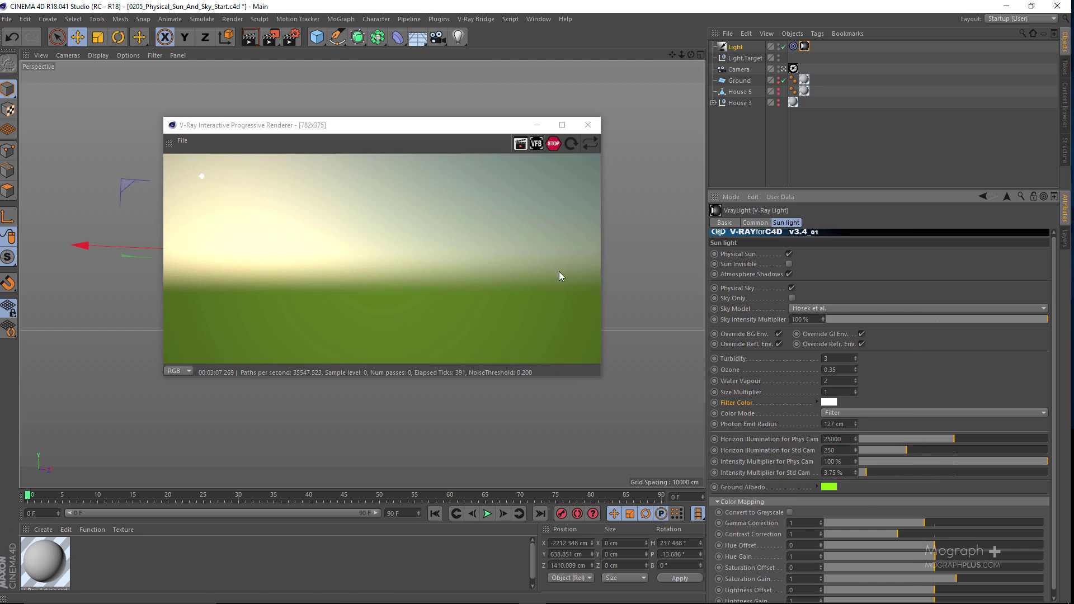
right_click(748, 487)
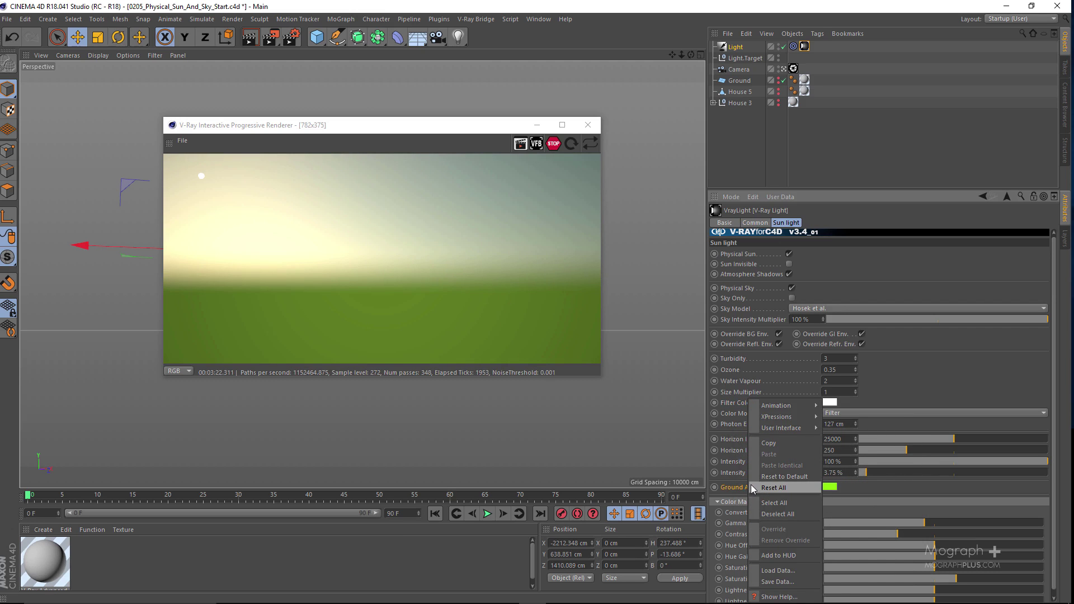
click(790, 478)
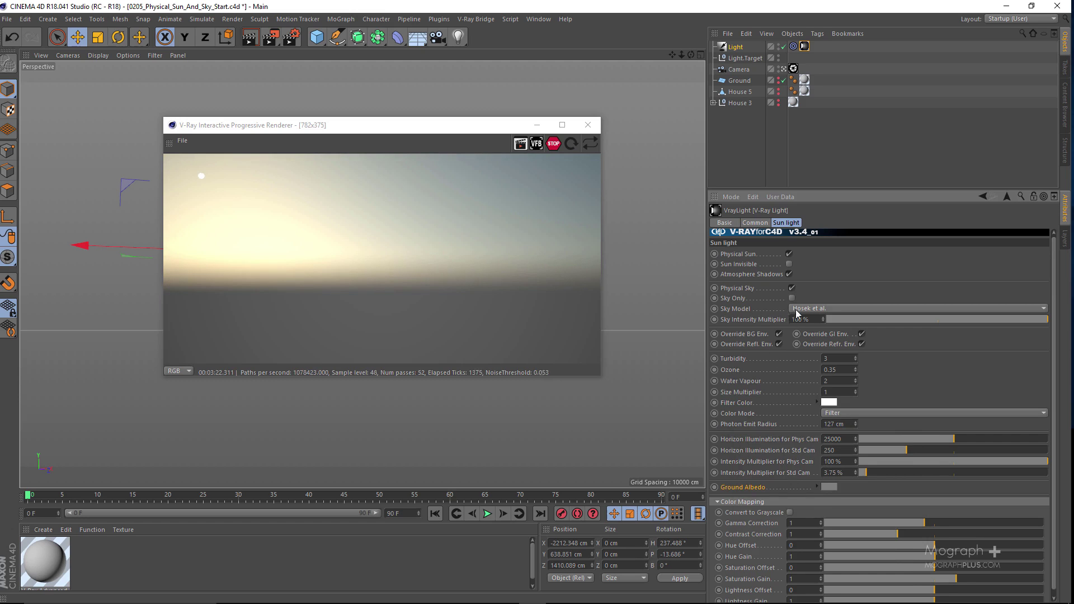
Compare the Preetham, CIE Clear sky and CIE Overcast sky models in the render, and restore Hosek et al
click(814, 308)
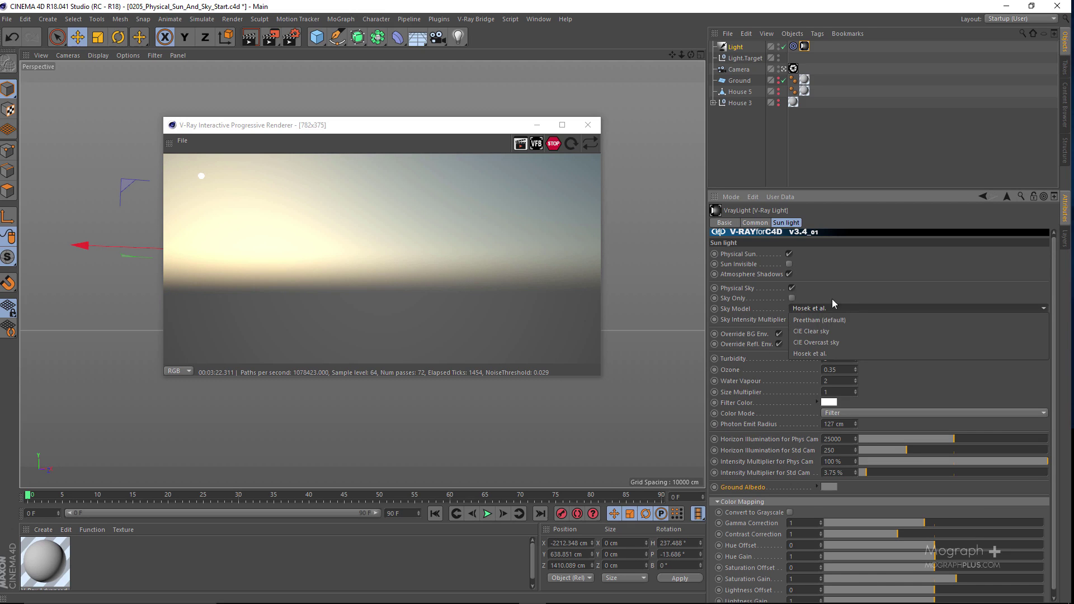
click(856, 320)
click(835, 308)
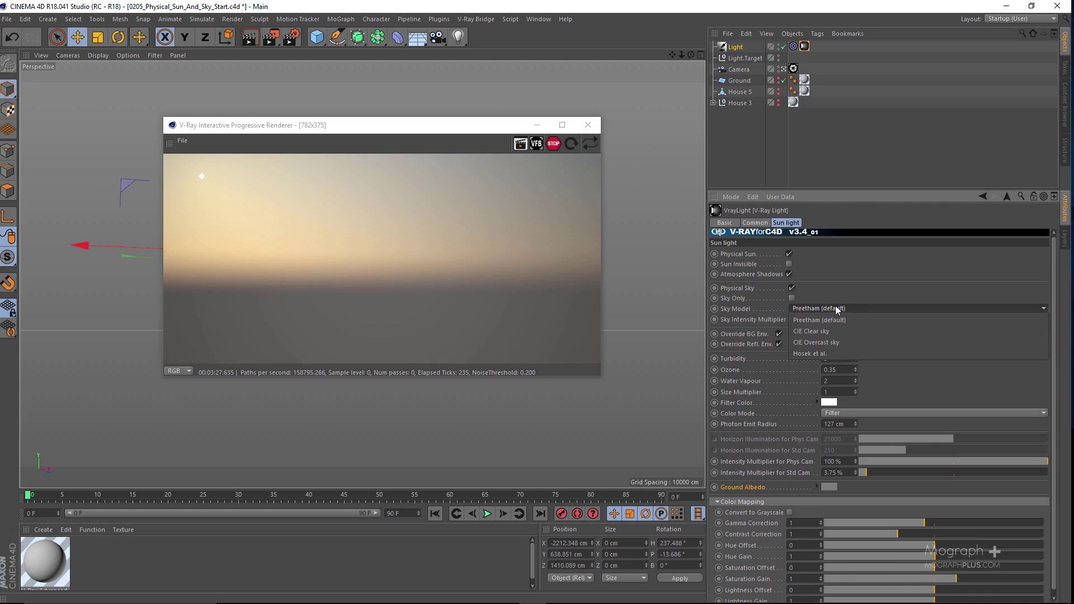
click(844, 330)
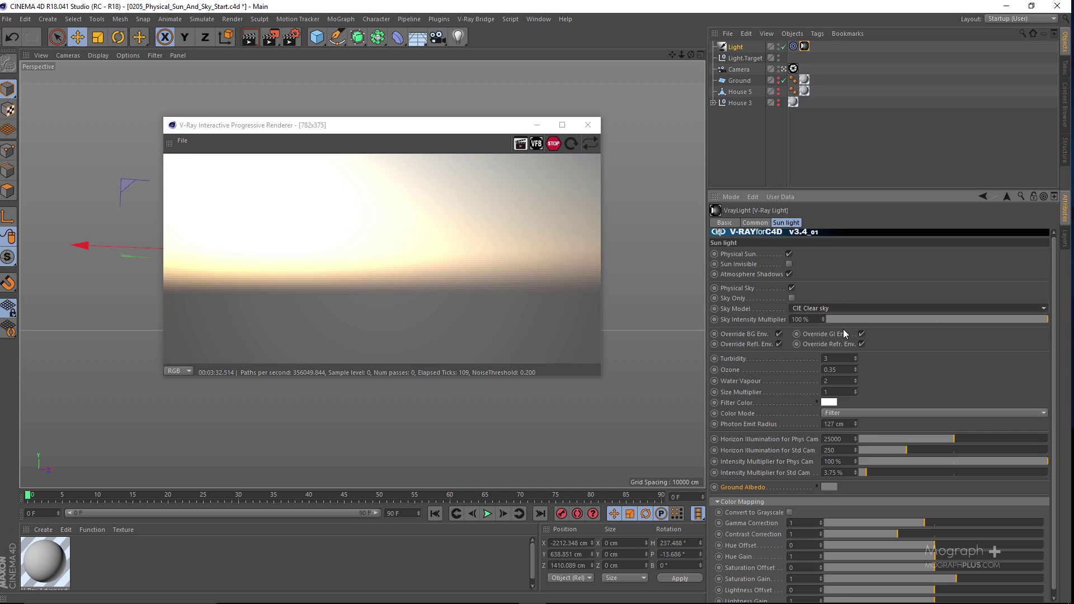
click(804, 309)
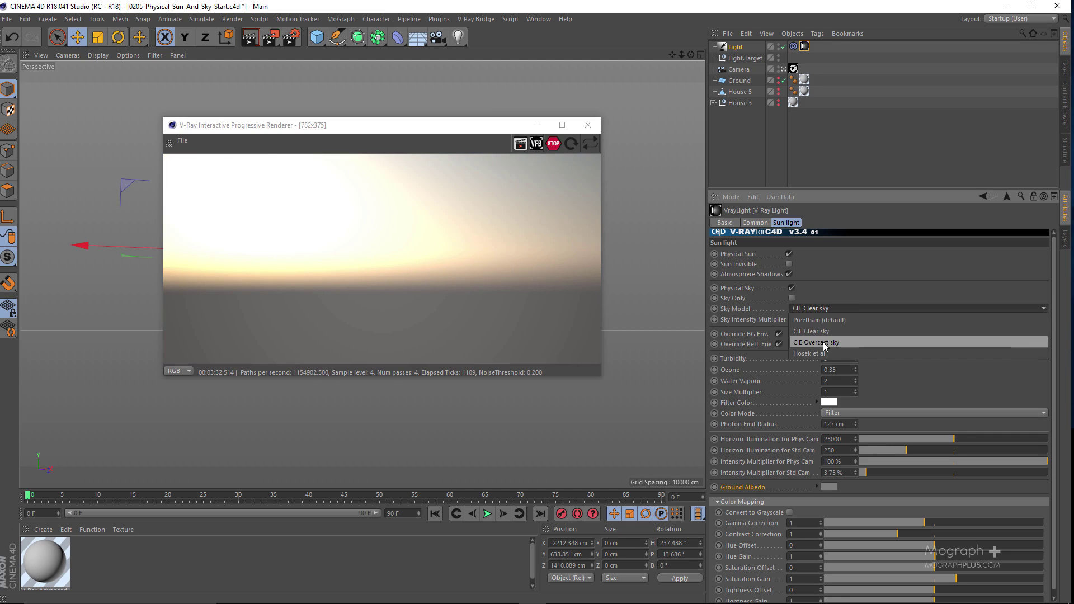
click(820, 341)
click(807, 309)
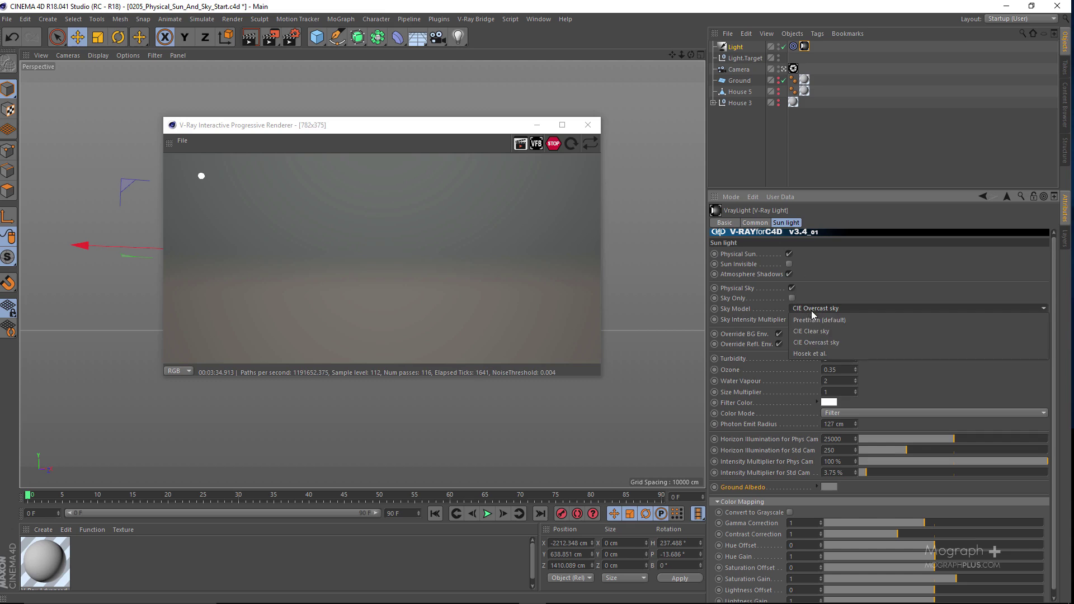
click(861, 354)
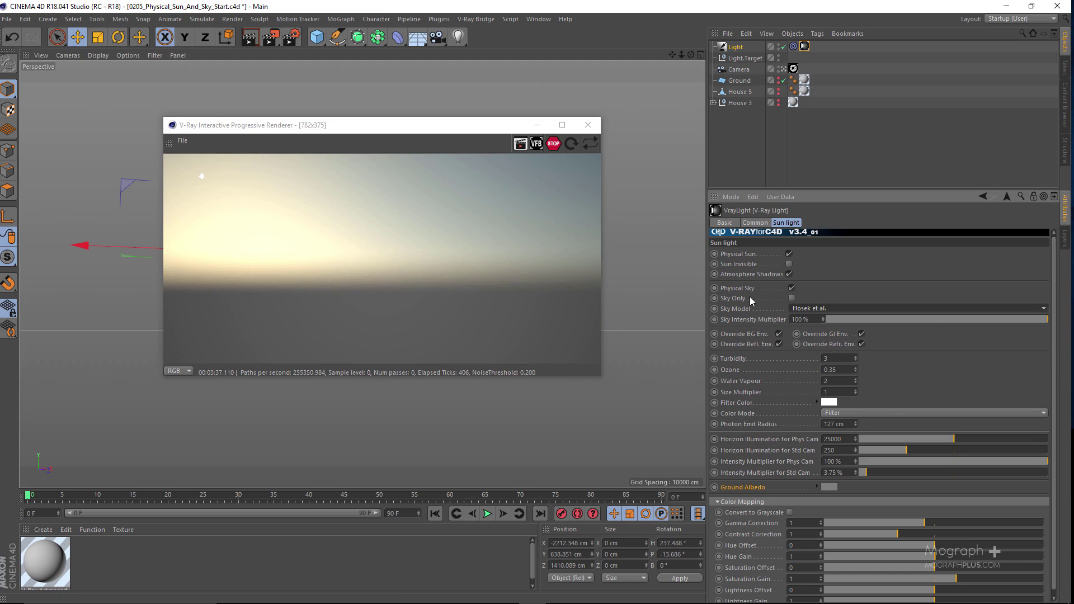
Toggle Convert to Grayscale in the sun's color mapping to compare the render, leaving it off
scroll(767, 395, down, 1)
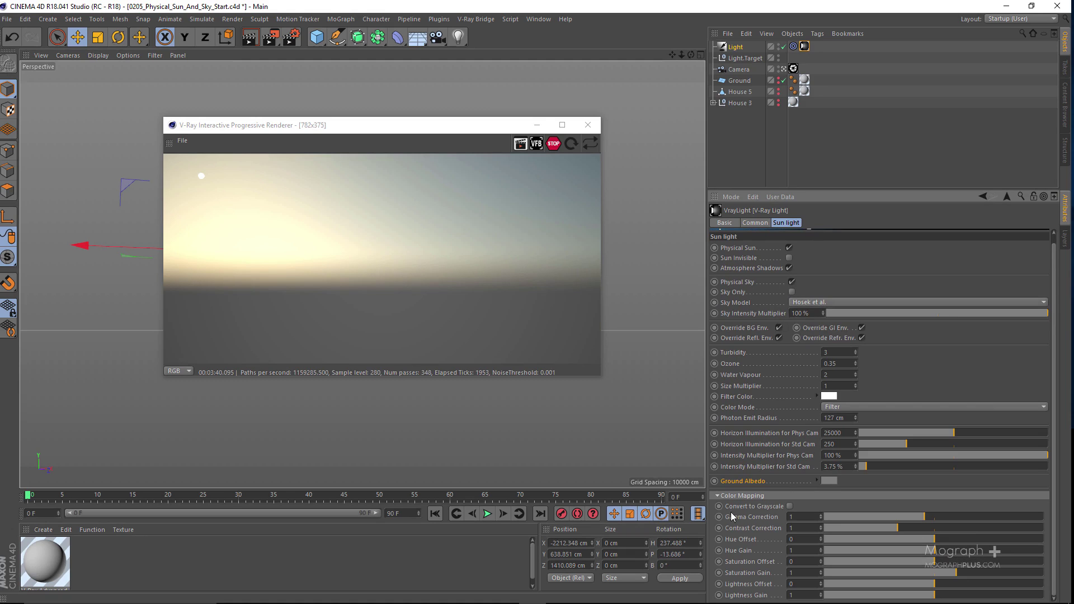
click(789, 507)
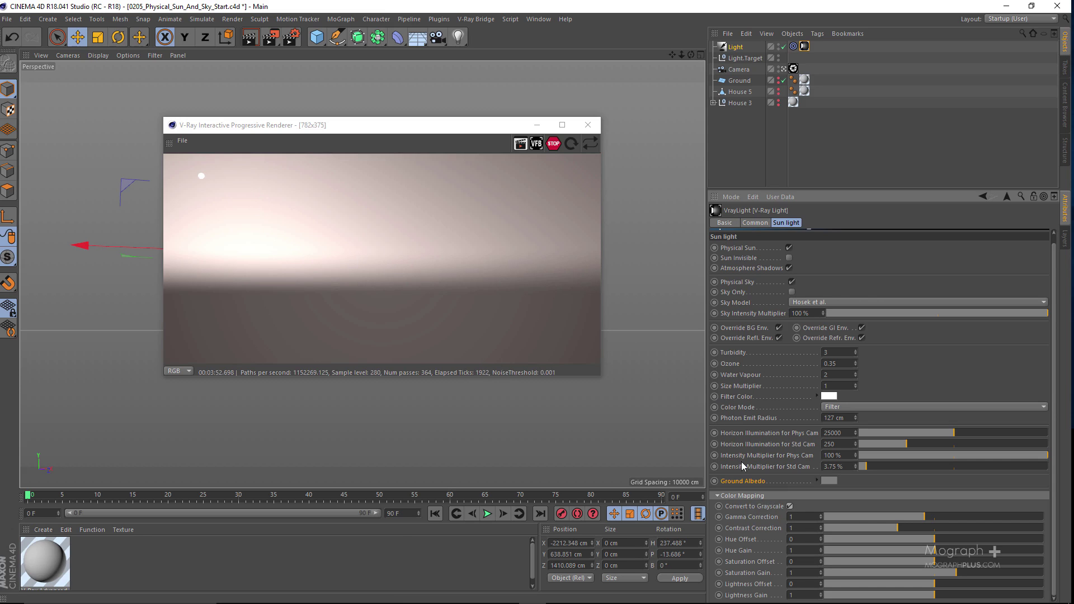
click(790, 506)
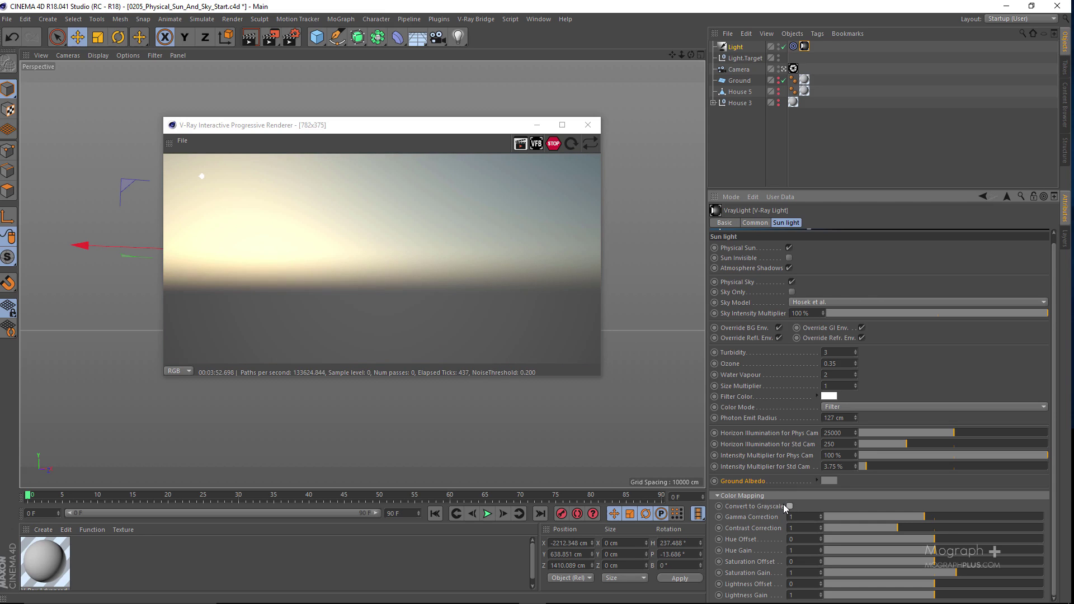
click(790, 506)
click(791, 505)
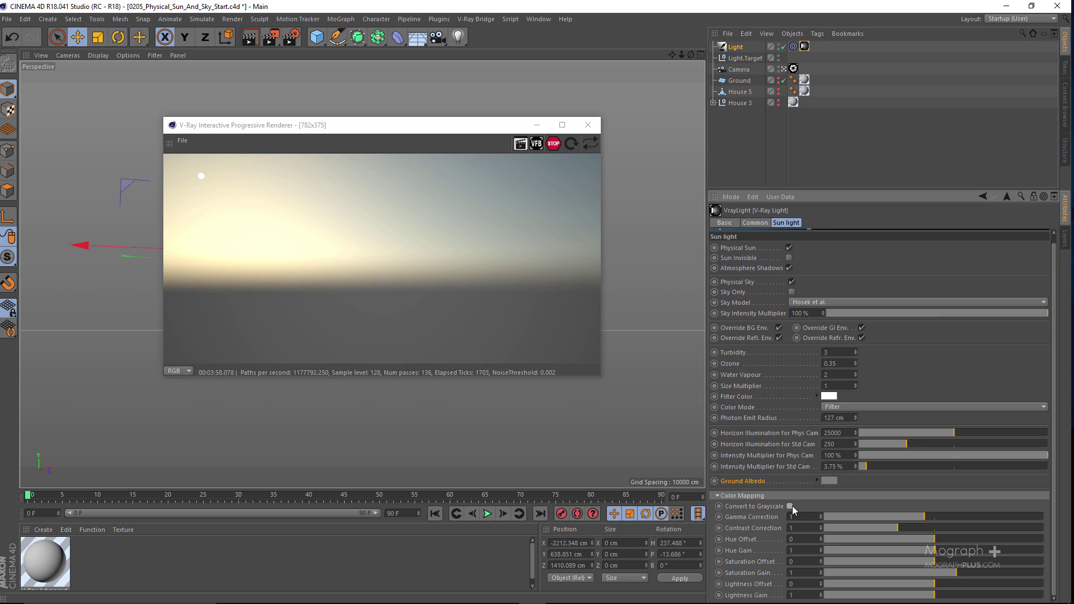
Try a color mapping Hue Offset of about 202 on the sun and reset it to the default
click(868, 540)
drag(873, 543, 993, 540)
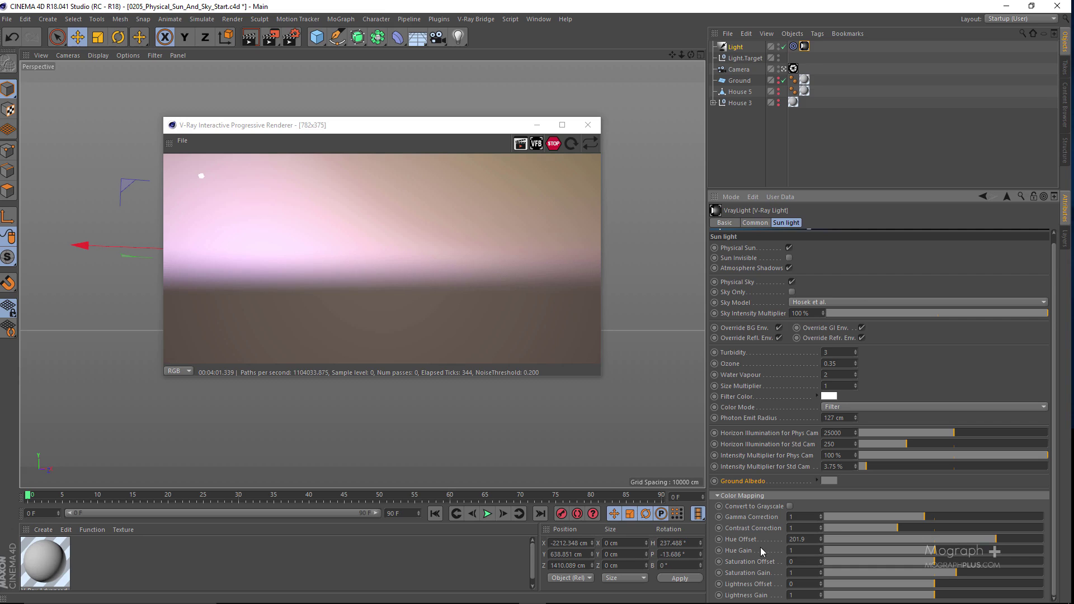
right_click(747, 541)
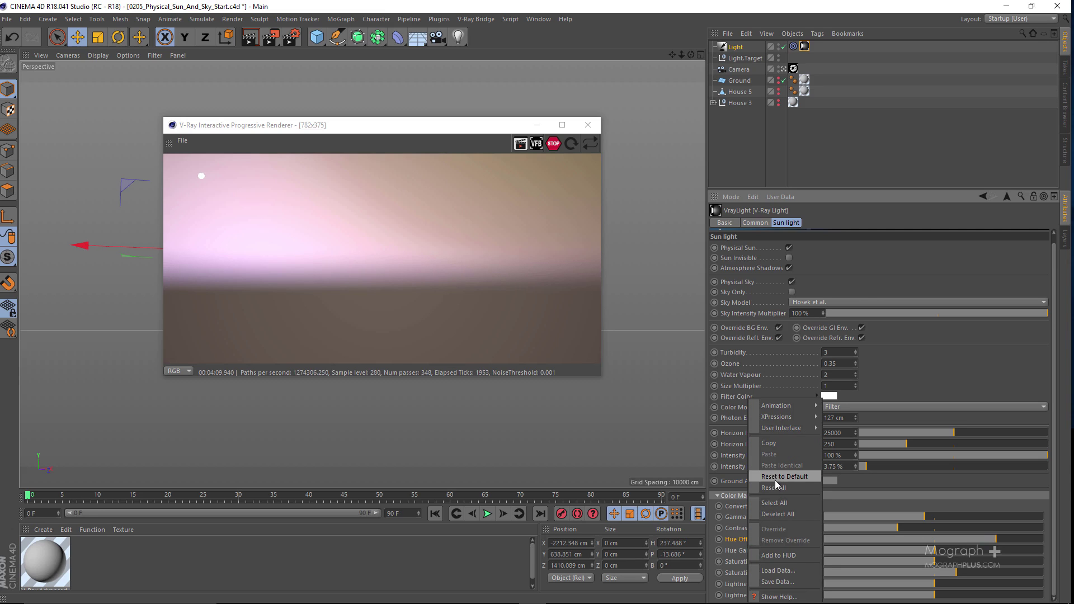
click(777, 479)
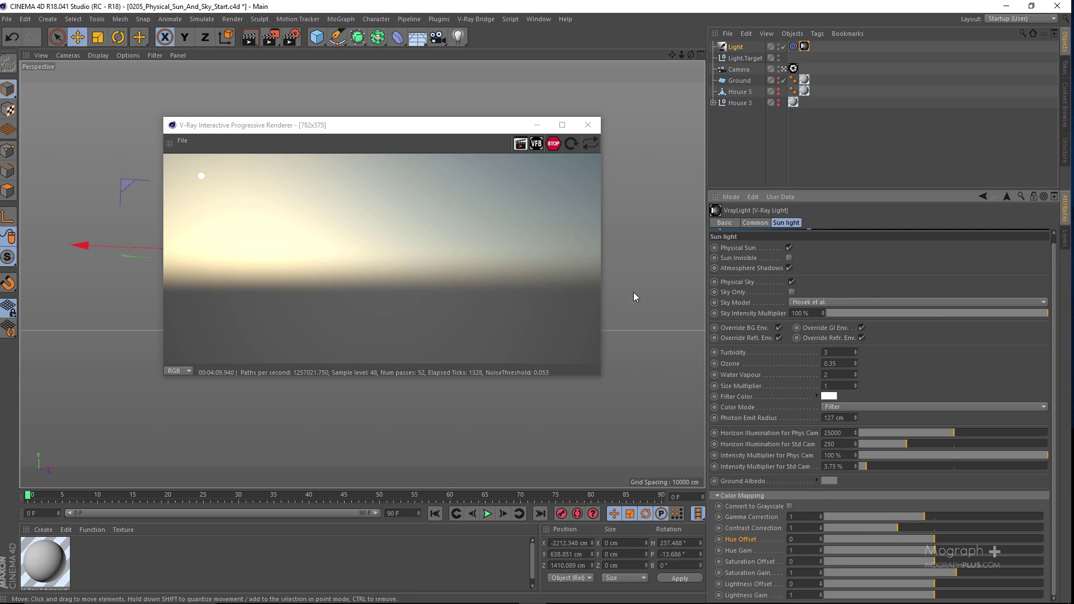
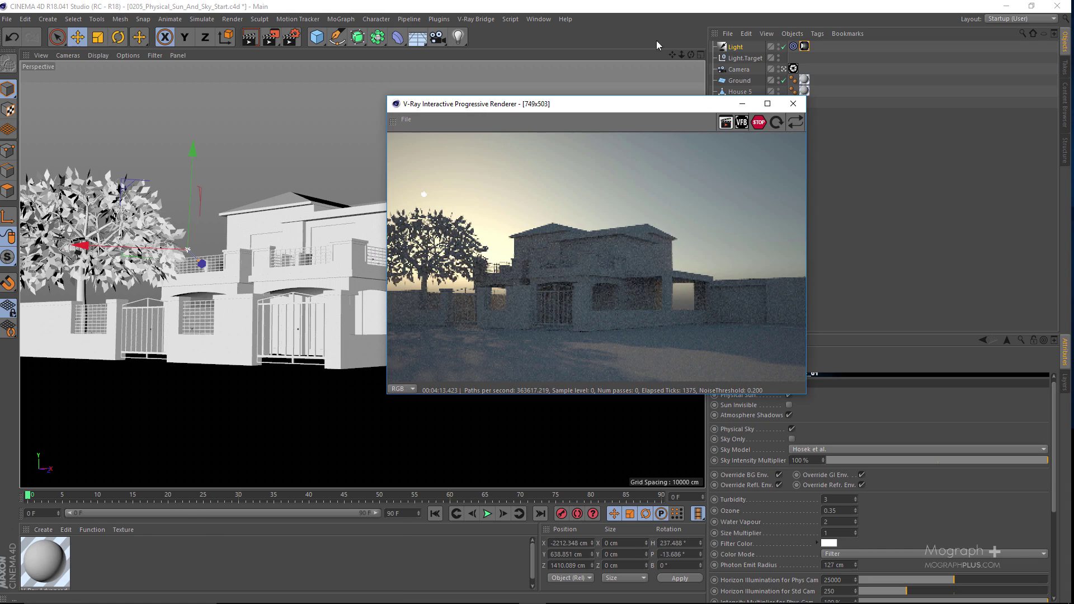
Move the Light sideways and slightly down to about X -2280 cm, Y 576 cm, Z 1332 cm
click(738, 47)
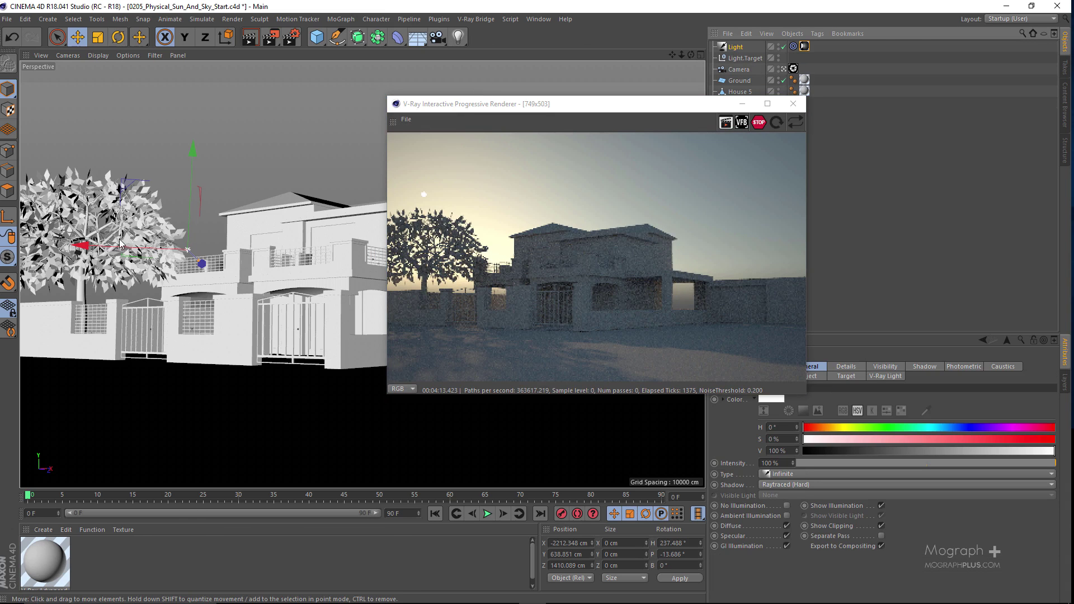
drag(120, 243, 106, 248)
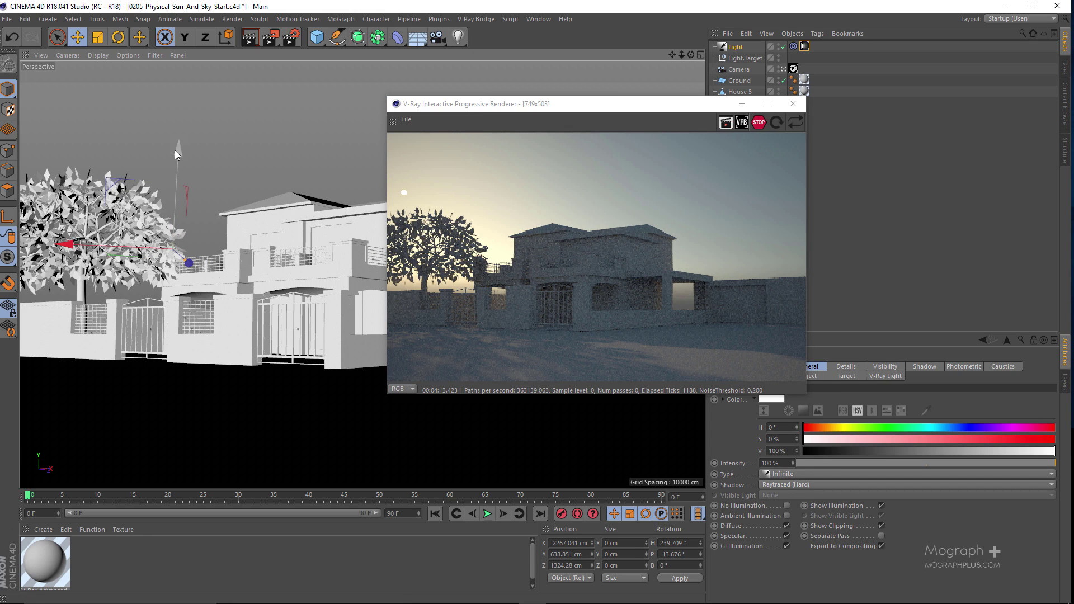
drag(174, 150, 177, 159)
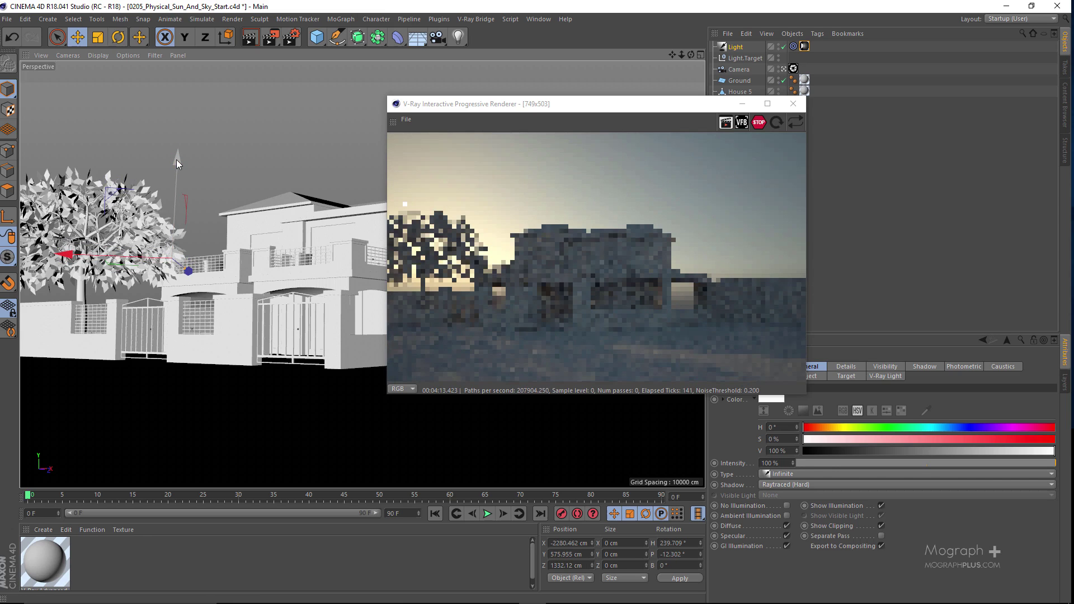
Set the Size Multiplier of the Light's V-Ray sun to 2, moving the render preview aside as needed
drag(597, 107, 417, 90)
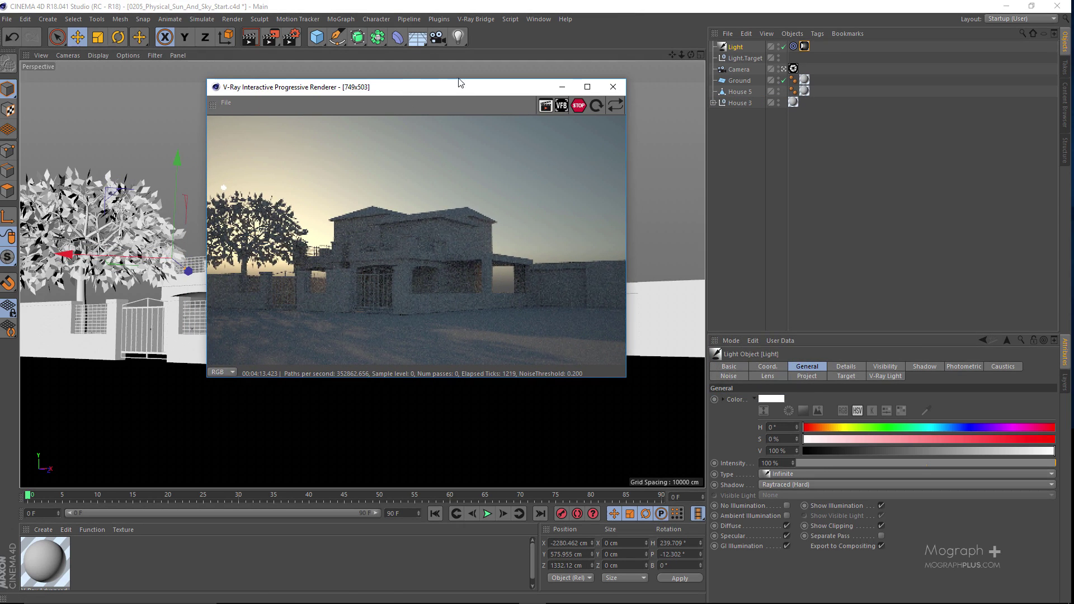
click(805, 47)
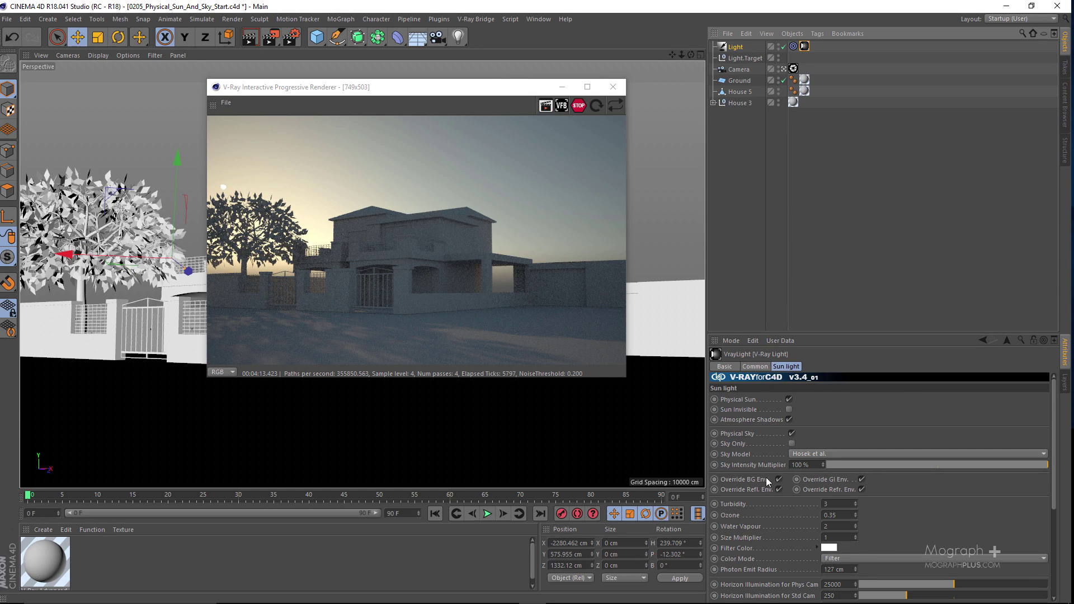
scroll(758, 453, down, 2)
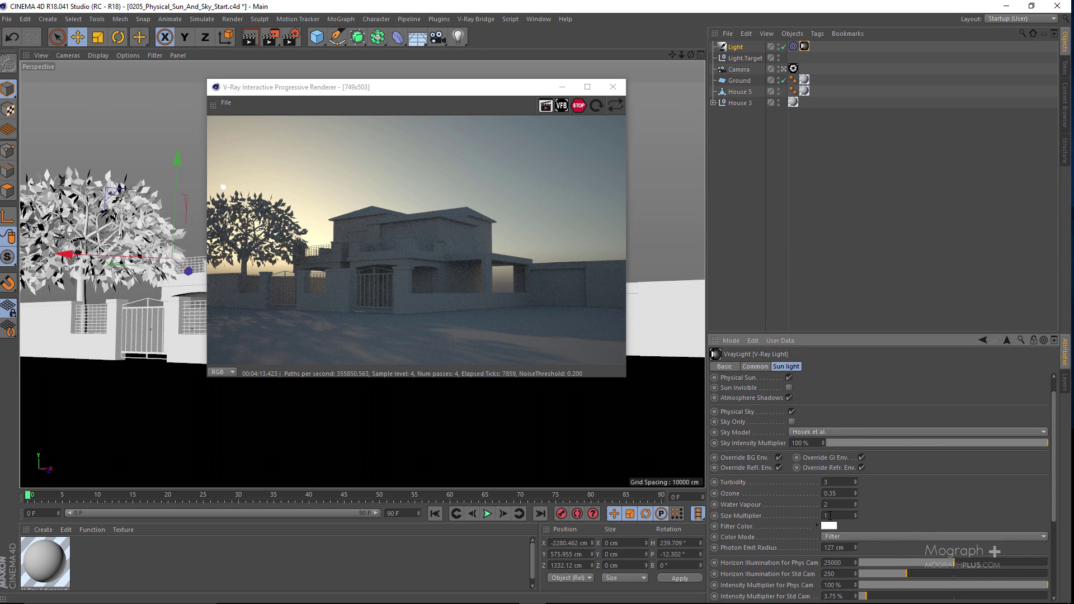
text(2)
key(Return)
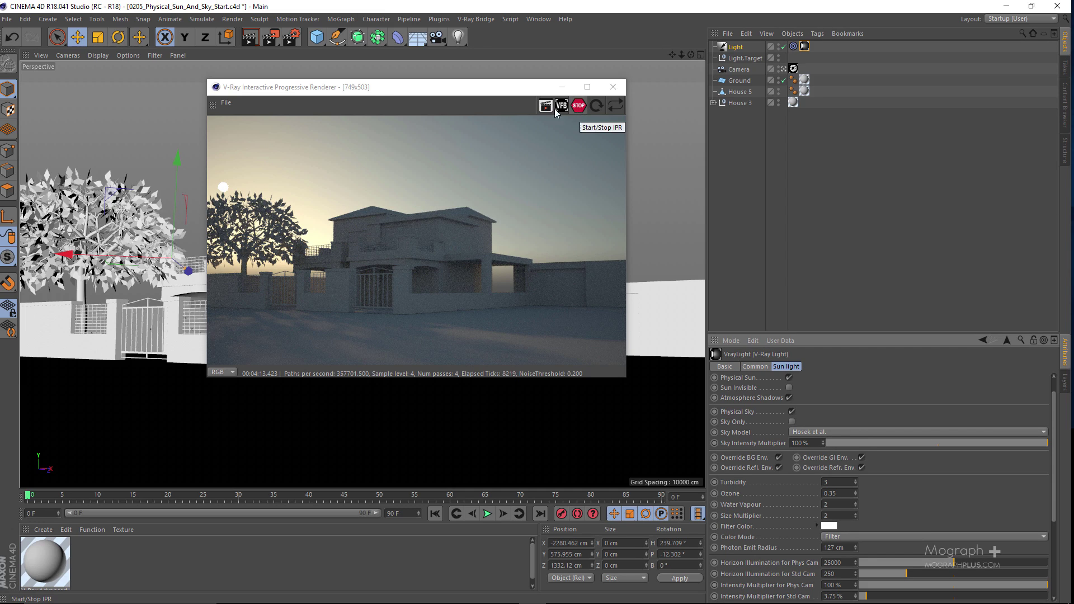
drag(372, 94, 508, 84)
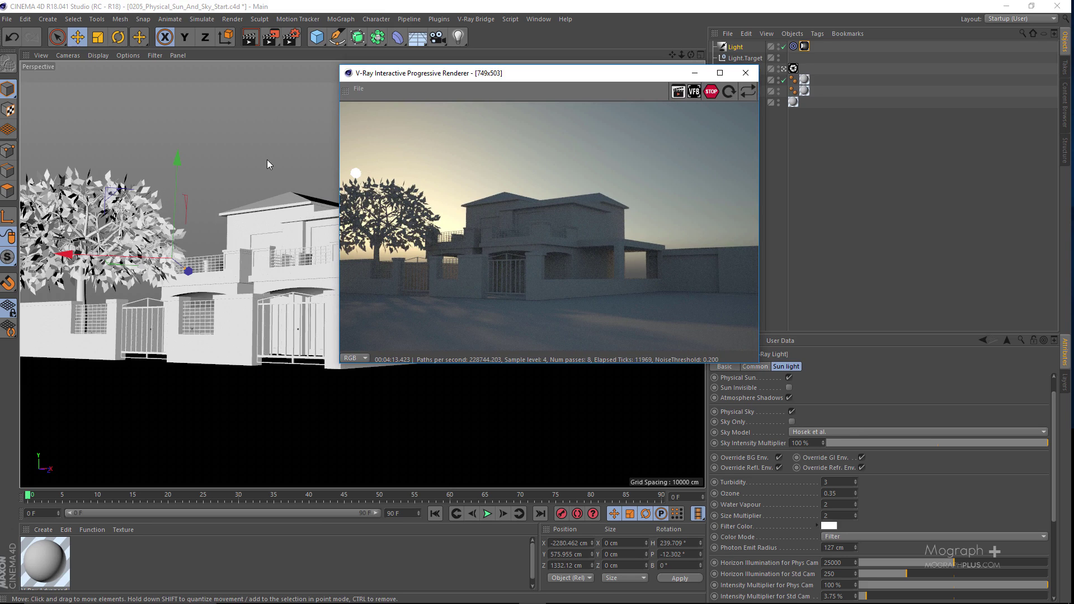
Try the Light near the horizon, raise it partway, and shift it across behind the house to about X -1072 cm, Y 413 cm, Z 3564 cm
drag(174, 164, 166, 232)
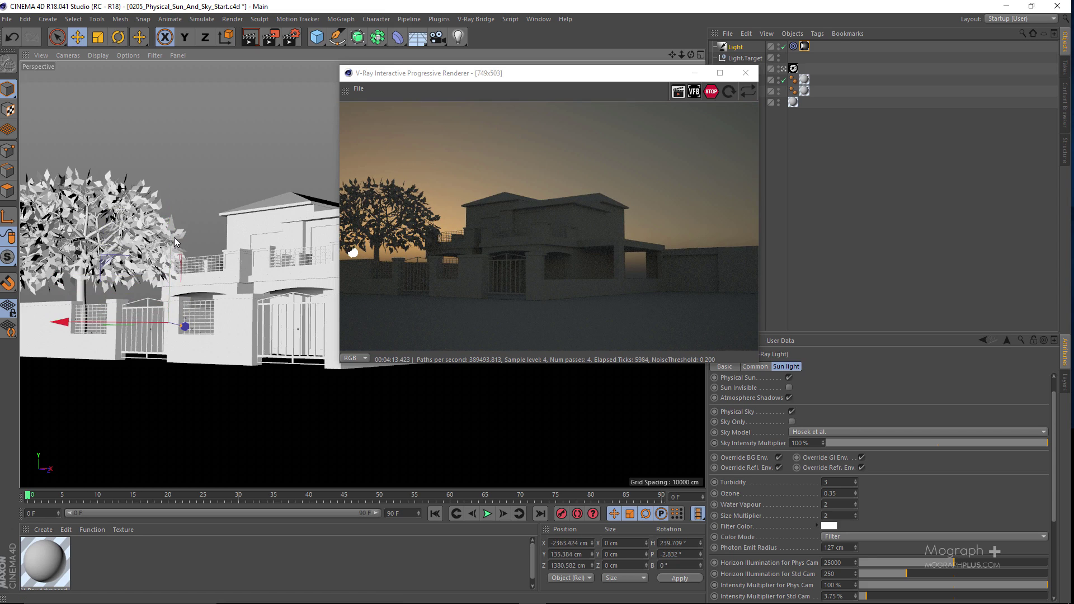
drag(175, 242, 193, 198)
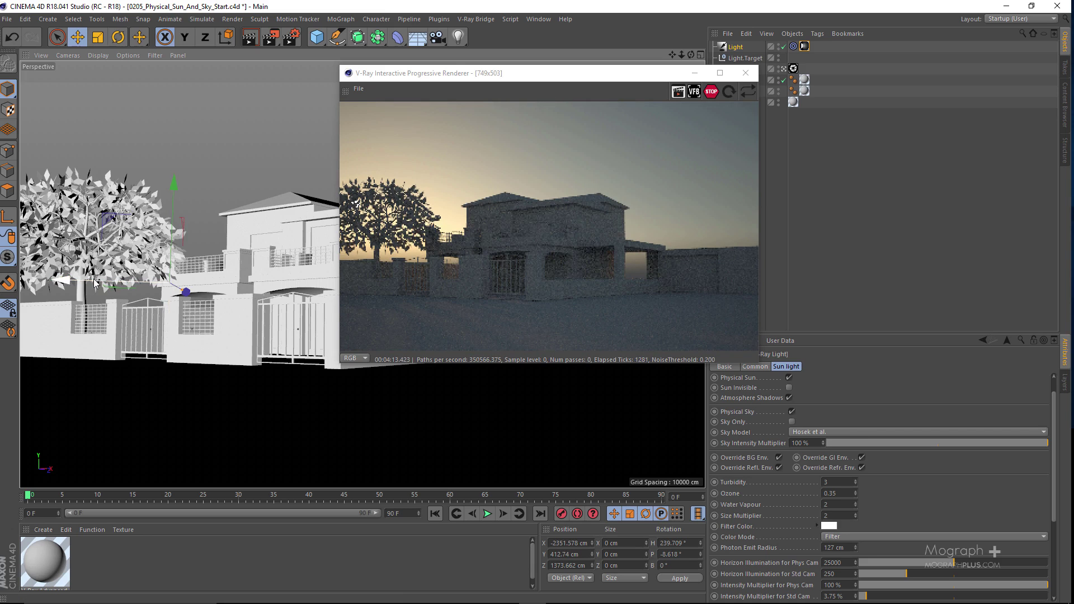
drag(94, 286, 415, 260)
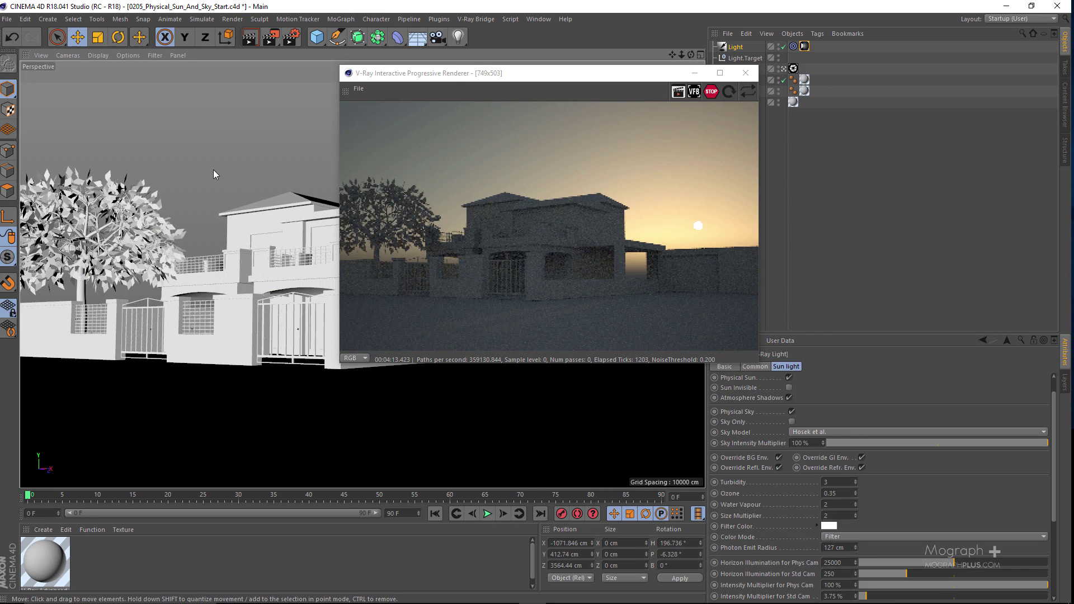
Move the Light back behind the tree and raise it to about X -4325 cm, Y 1090 cm, Z 2544 cm, repositioning the render preview as needed
drag(486, 77, 705, 70)
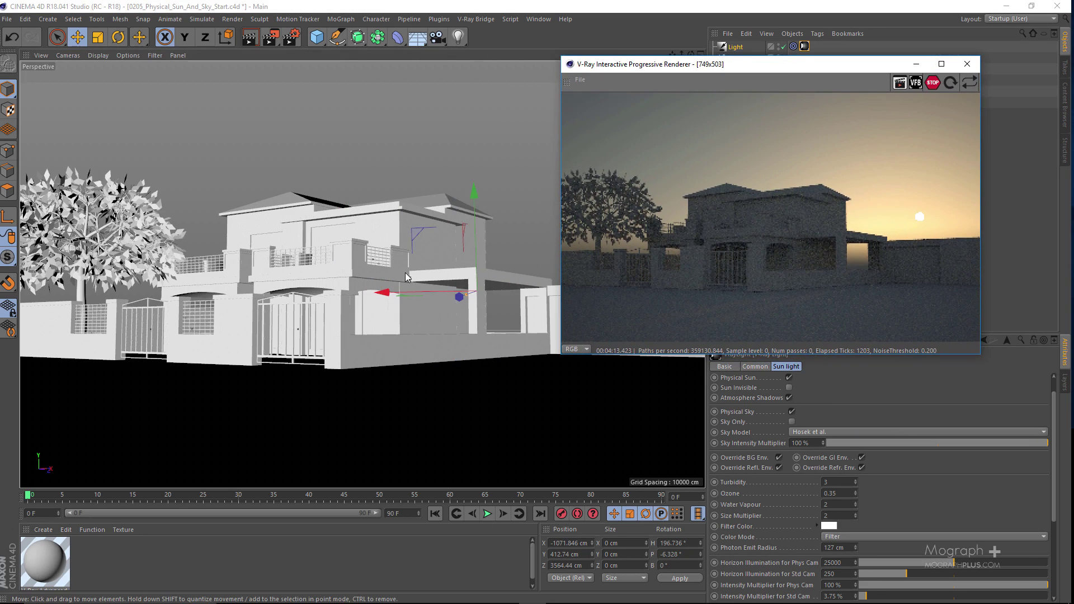
drag(418, 289, 148, 143)
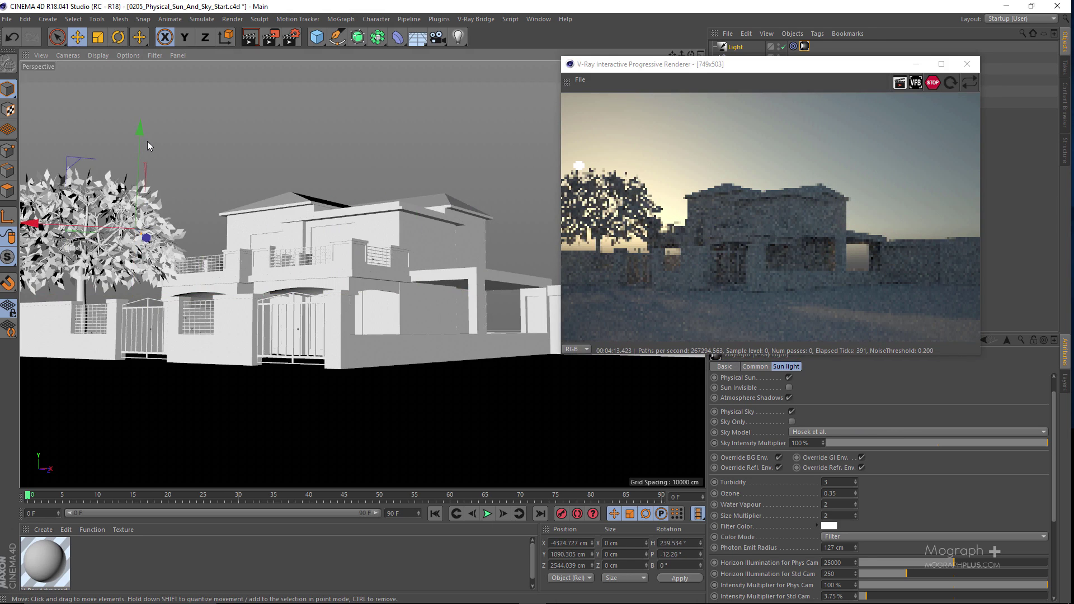
drag(686, 68, 358, 65)
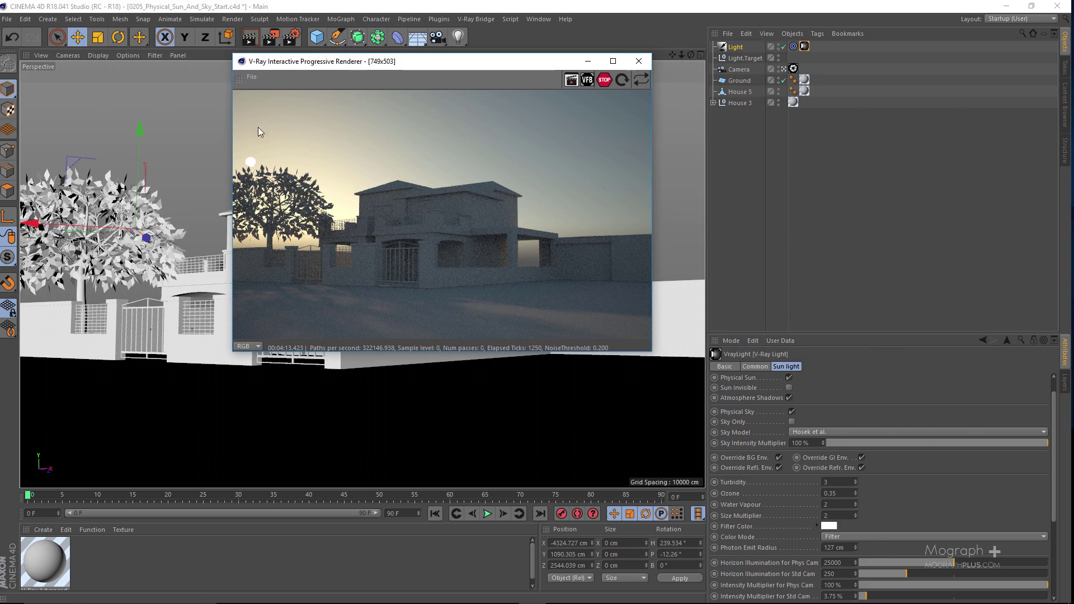
Set the Size Multiplier of the Light's V-Ray sun to 1
click(830, 526)
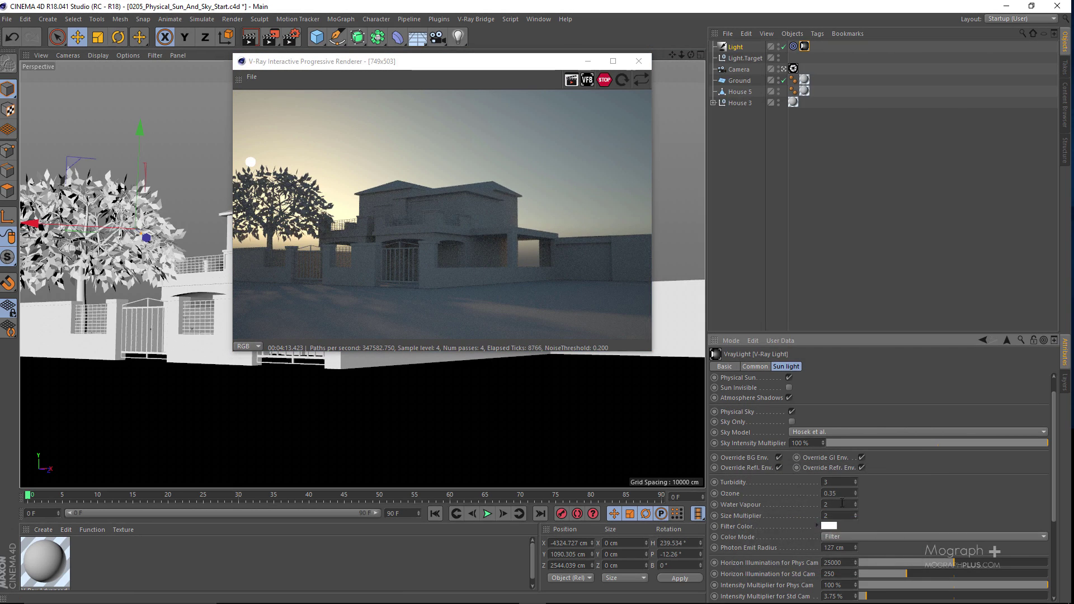
text(1)
key(Return)
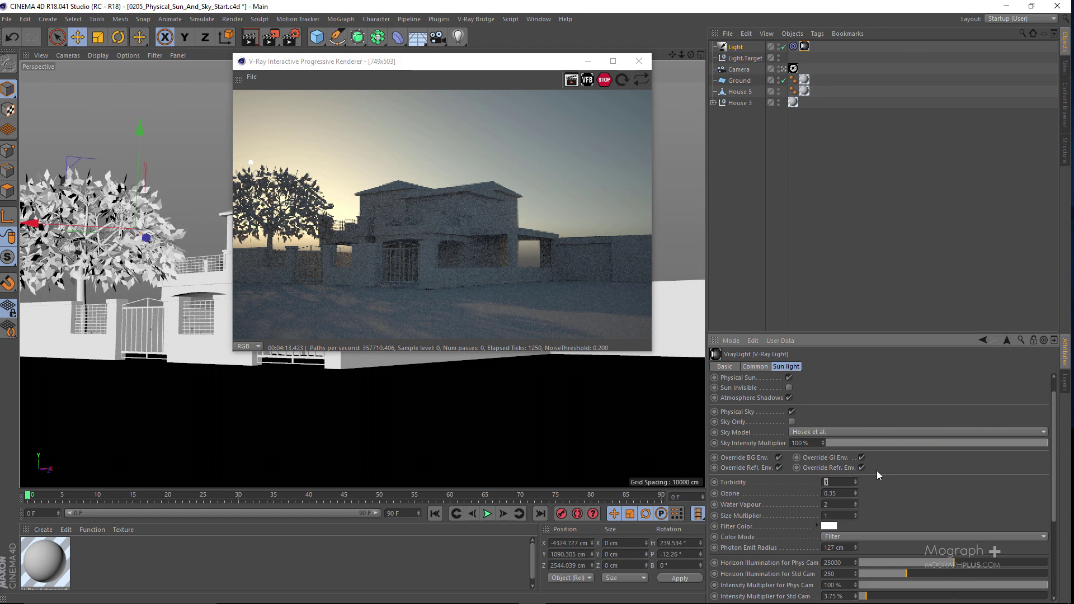
Try Turbidity values of 5 and 4 on the sun, and restore it to 3
text(5)
key(Return)
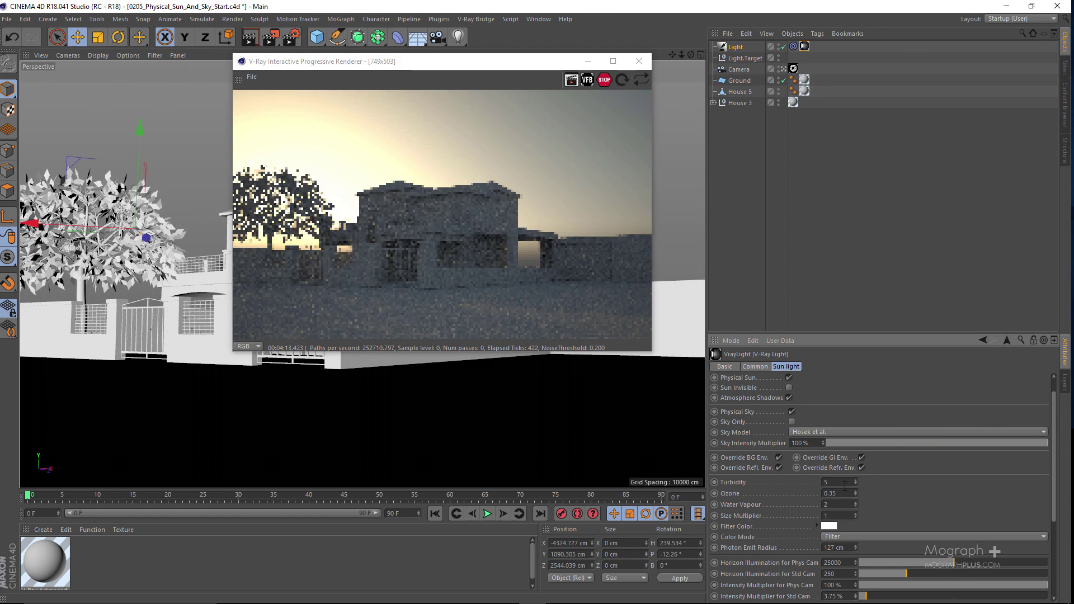
click(844, 483)
key(Return)
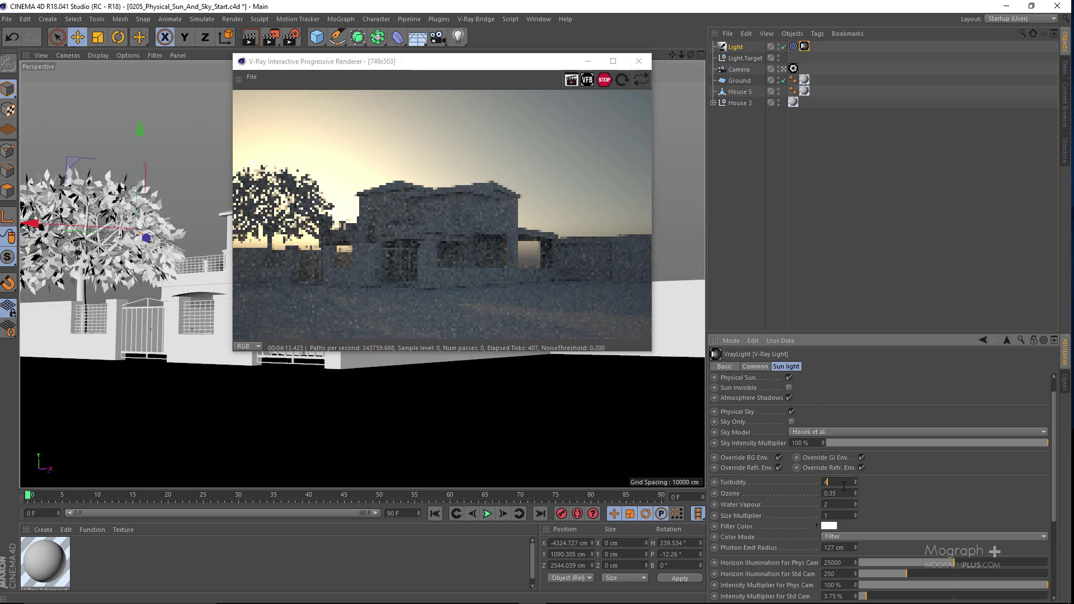
click(844, 483)
text(3)
key(Return)
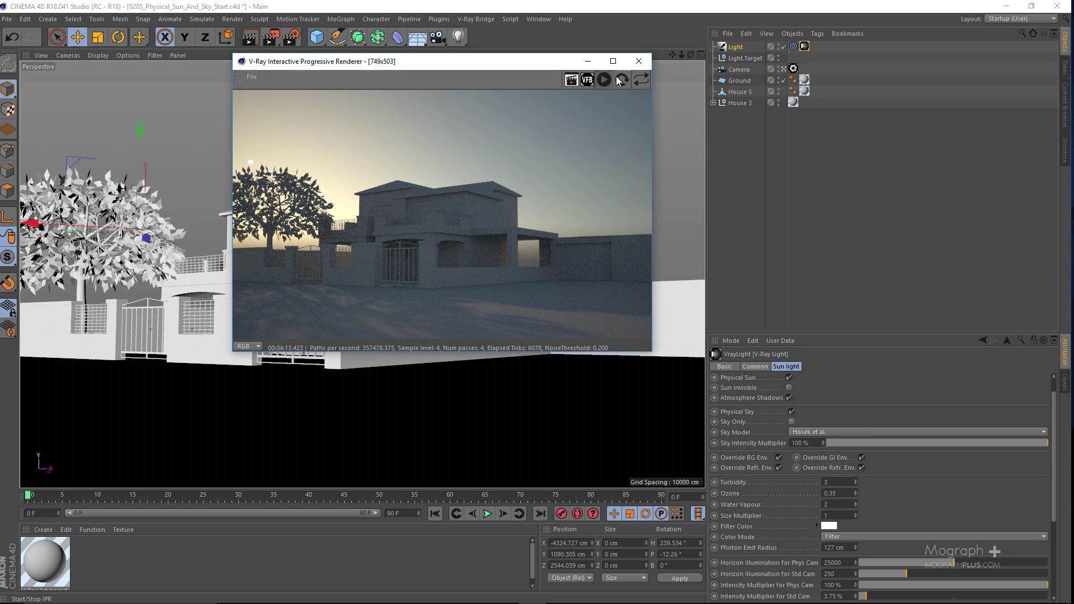
Close the interactive render preview and review the V-Ray Indirect Illumination engines in the render settings
key(alt+F4)
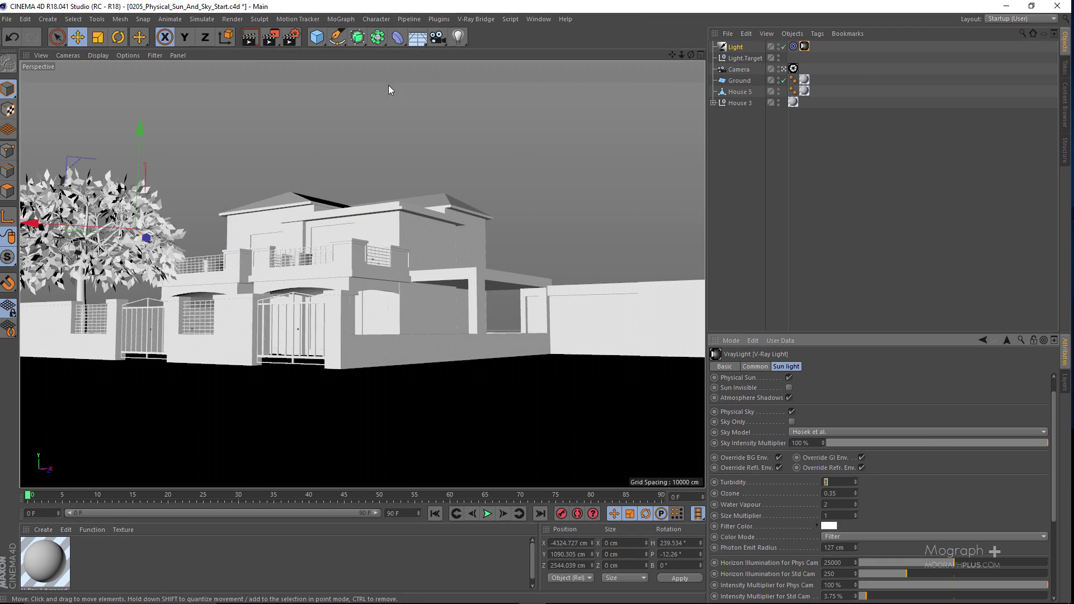
click(291, 37)
drag(229, 14, 361, 80)
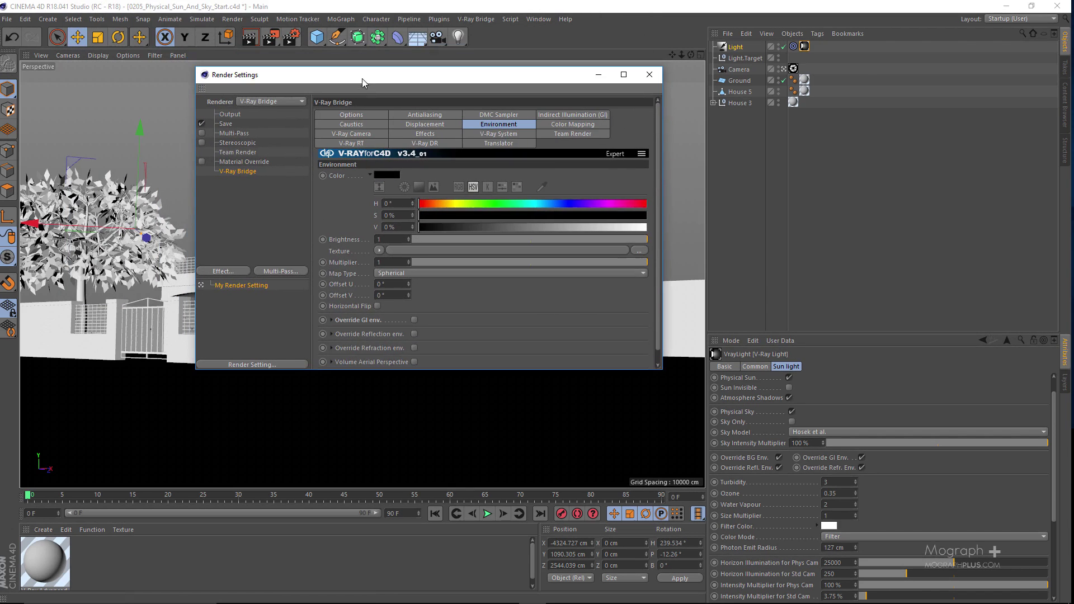
click(560, 114)
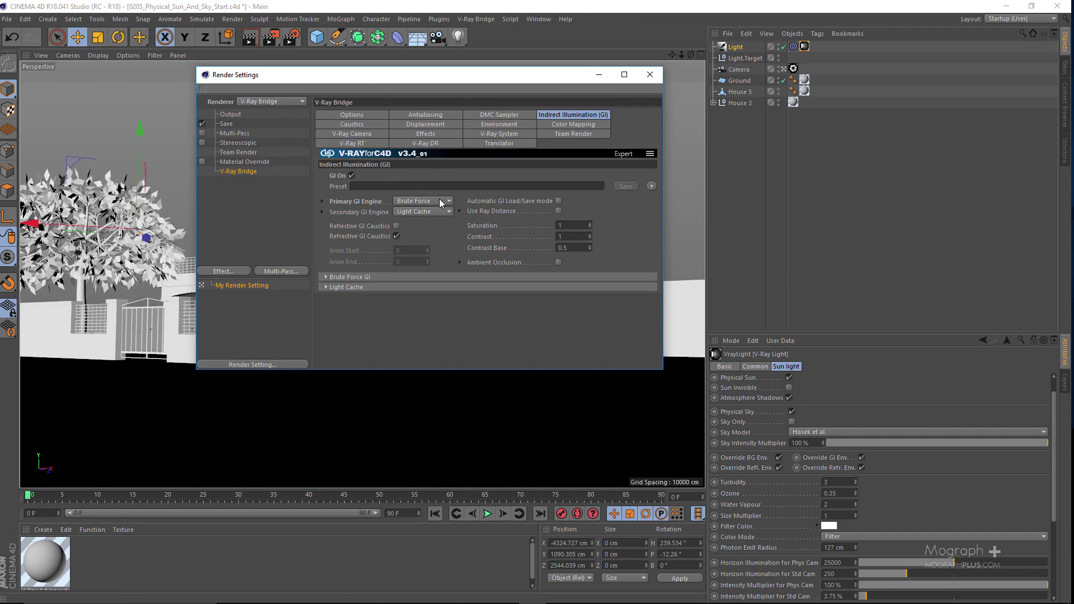
click(352, 115)
Lock the output aspect ratio and set the render width to 1920 pixels
click(231, 114)
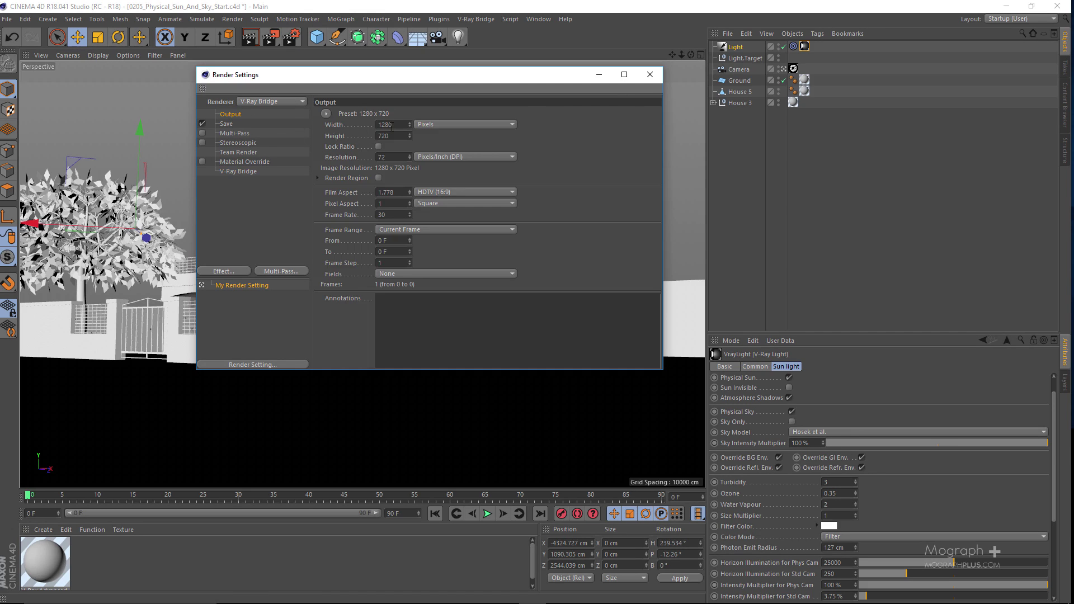
click(375, 147)
text(19200)
key(BackSpace)
key(Return)
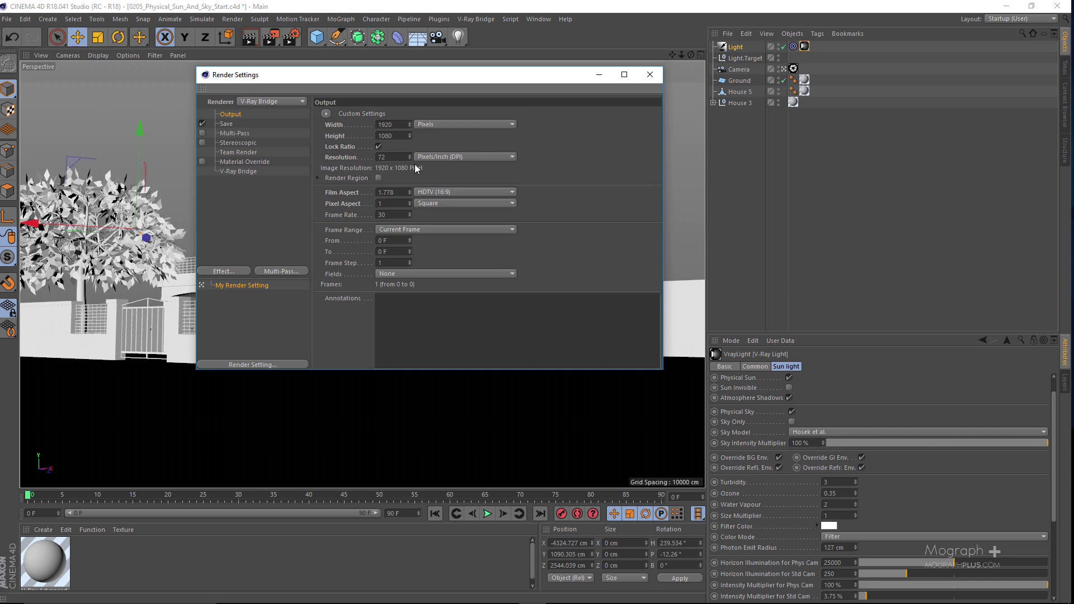
Enable Show VFB Window in the V-Ray Bridge options and close the render settings
click(236, 172)
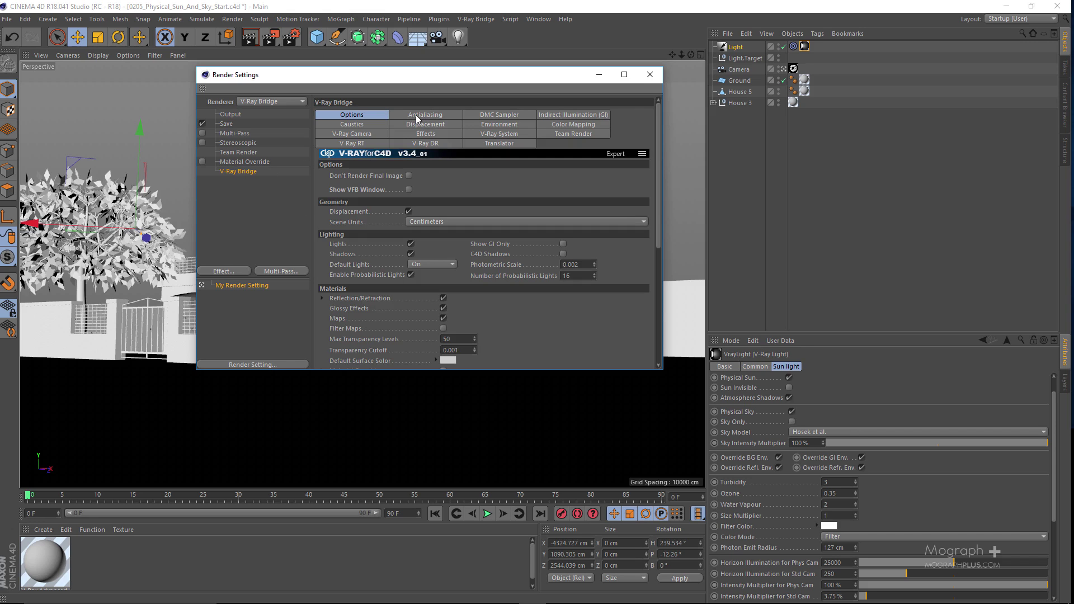
click(649, 74)
Open the V-Ray Multipass Manager and check the settings of the Denoiser channel
click(476, 19)
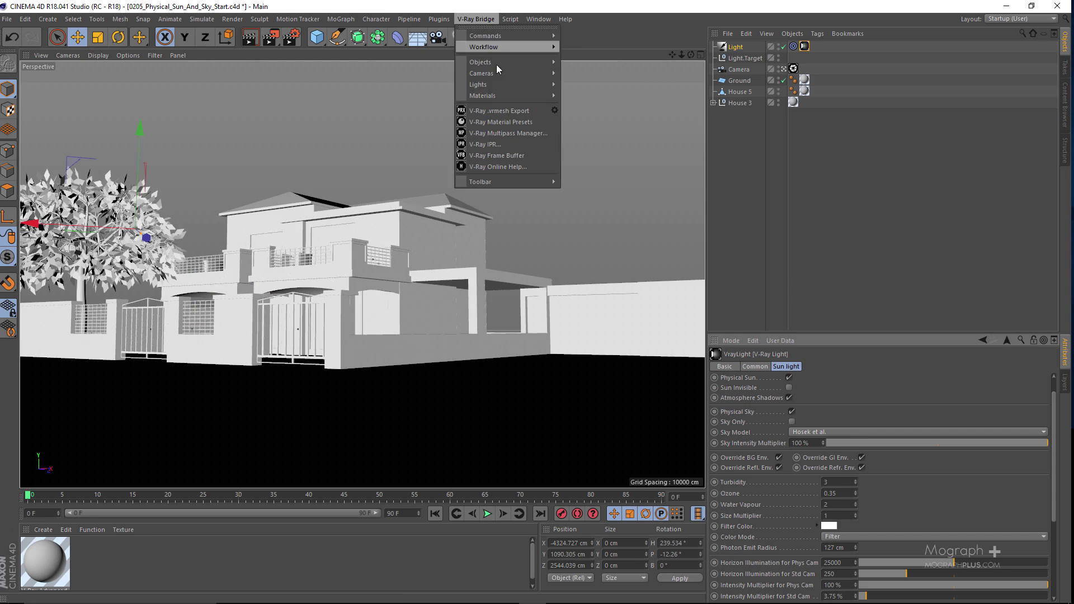
click(533, 134)
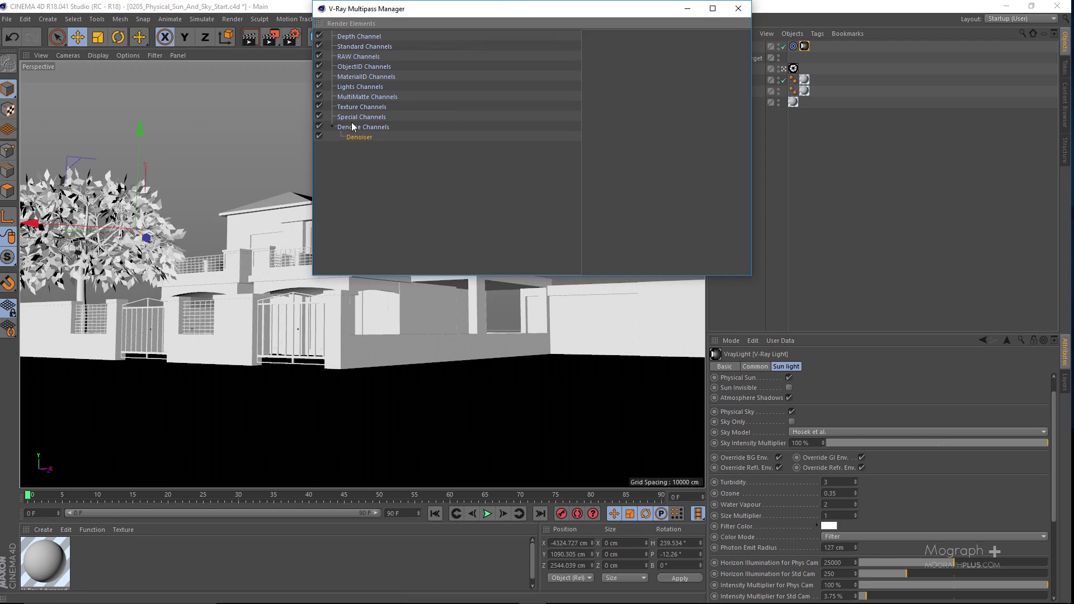
click(353, 139)
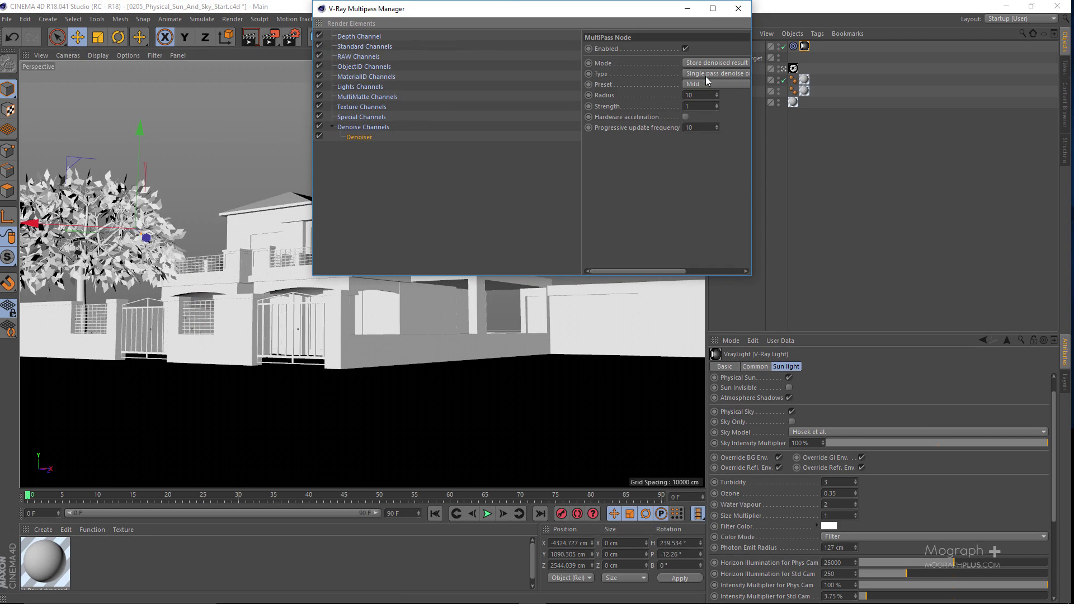
Set the V-Ray antialiasing Sampler Type to Bucket in the render settings
key(ctrl+b)
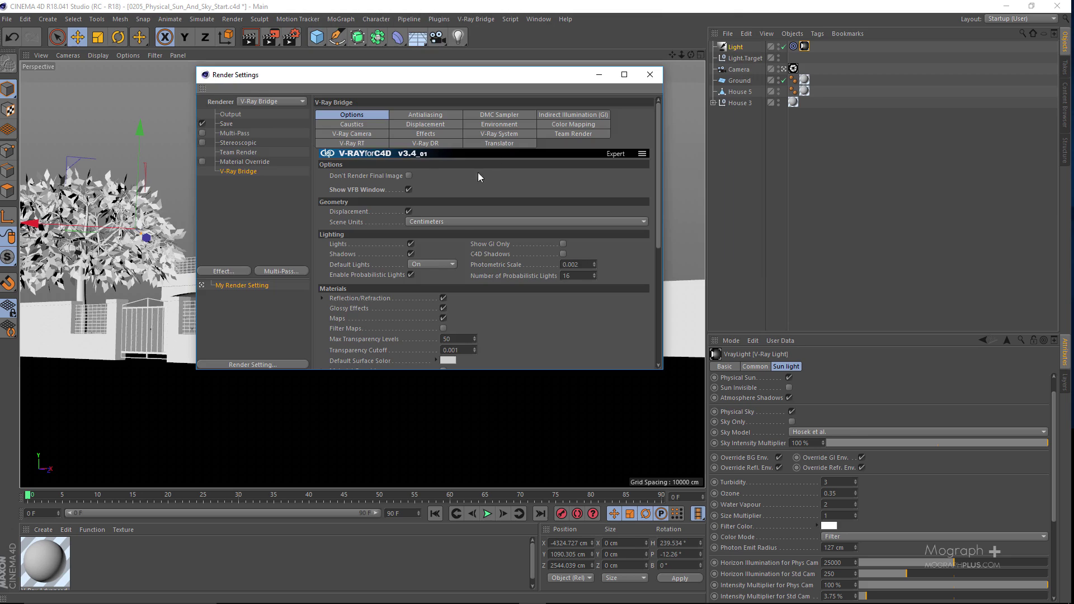
click(425, 115)
click(453, 176)
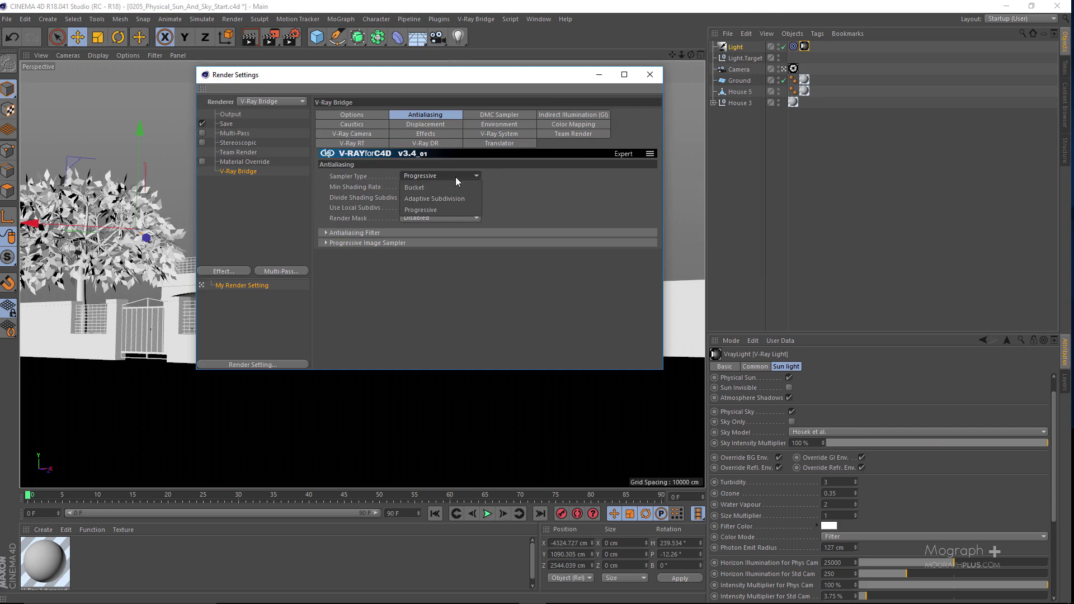
click(451, 186)
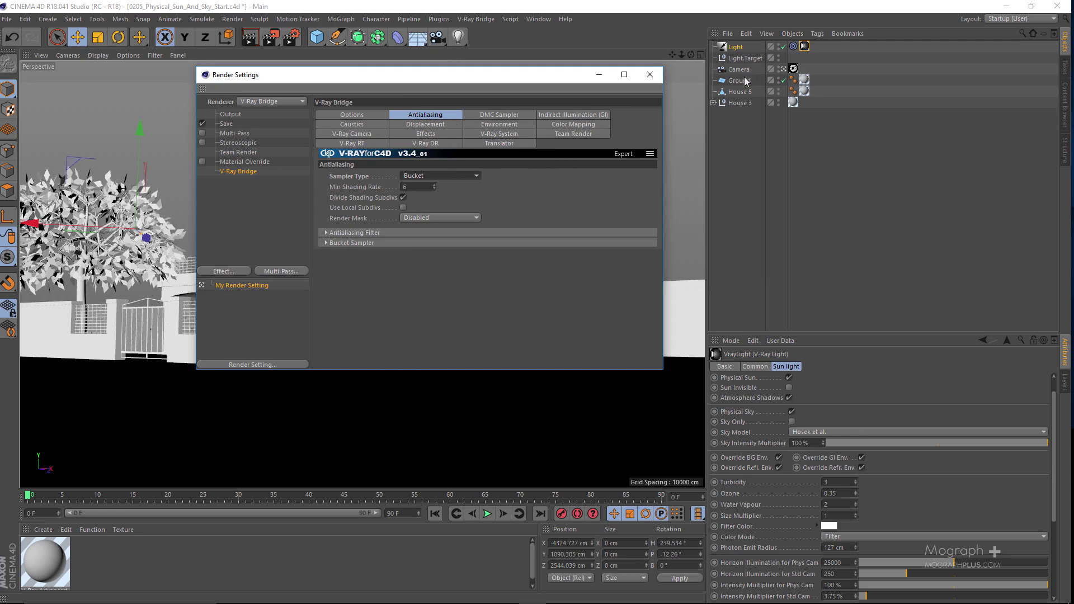
click(650, 75)
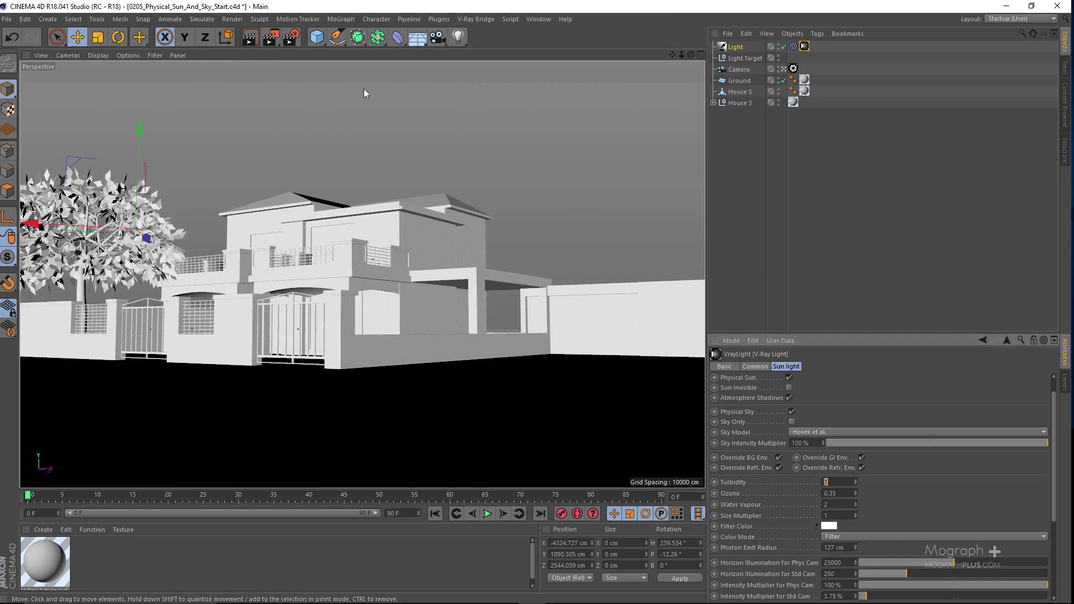
Render the final image and inspect it at 100% in the maximized V-Ray frame buffer
click(269, 39)
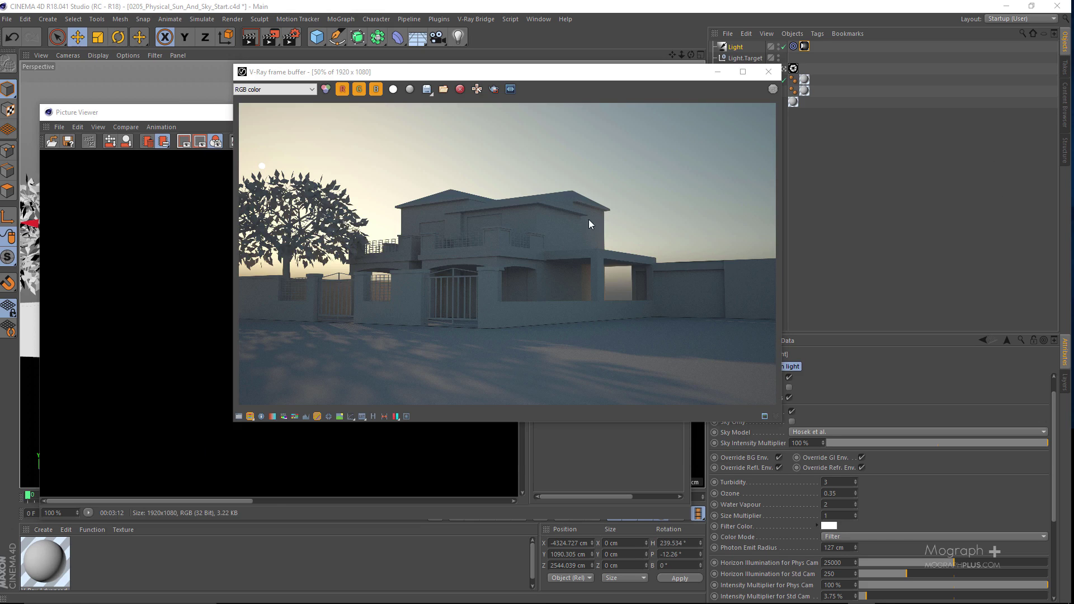
double_click(408, 72)
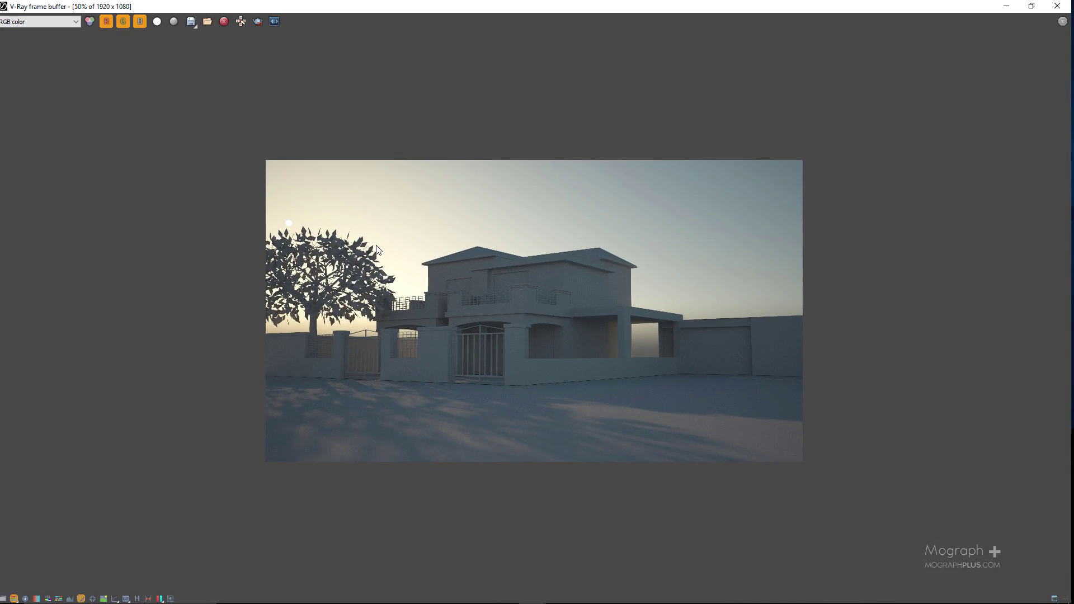
scroll(461, 260, up, 2)
middle_drag(461, 260, 512, 199)
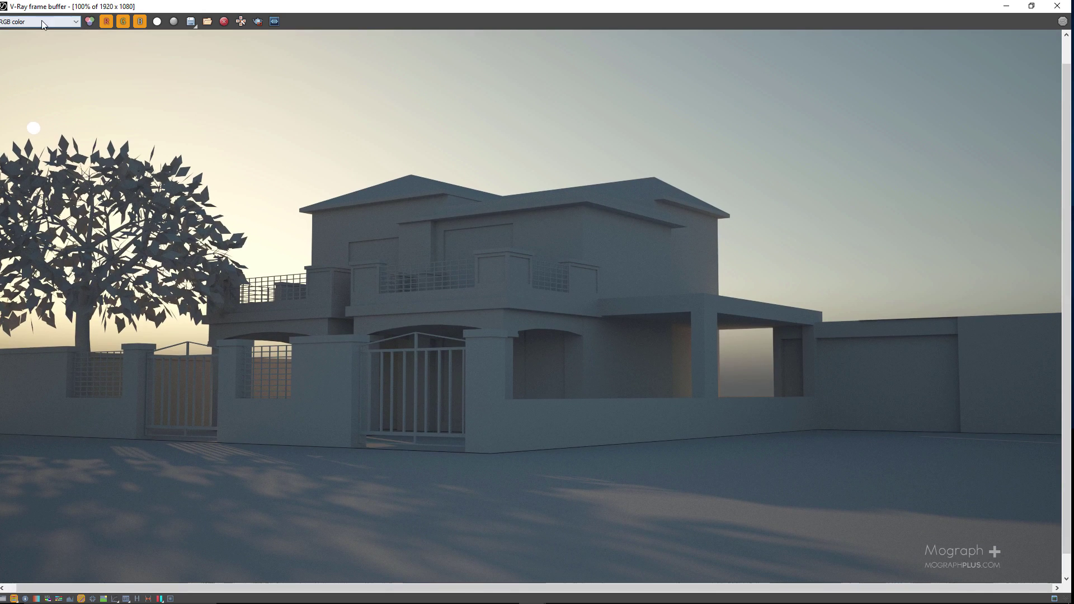
Display the denoiser channel in the V-Ray frame buffer, examine the house, and restore the window with the image at 50%
click(42, 22)
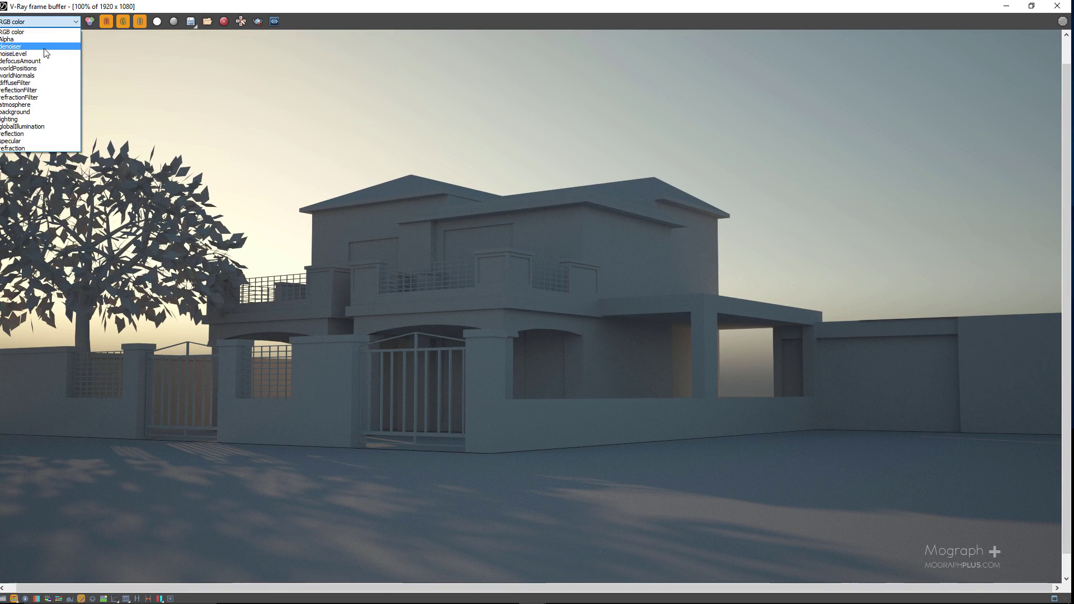
click(44, 48)
middle_drag(479, 303, 489, 281)
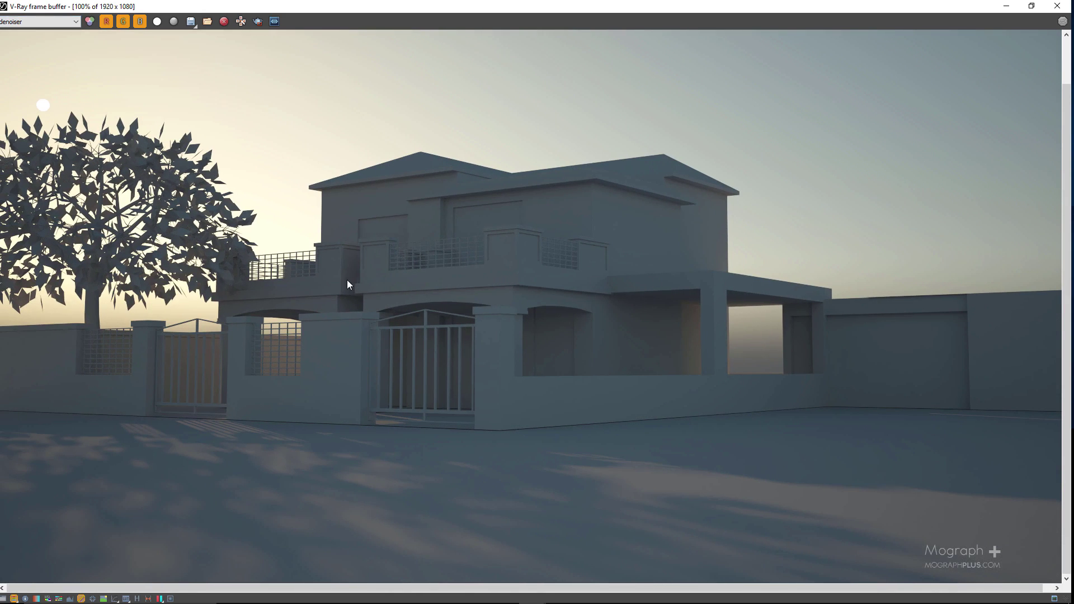
middle_drag(583, 388, 503, 314)
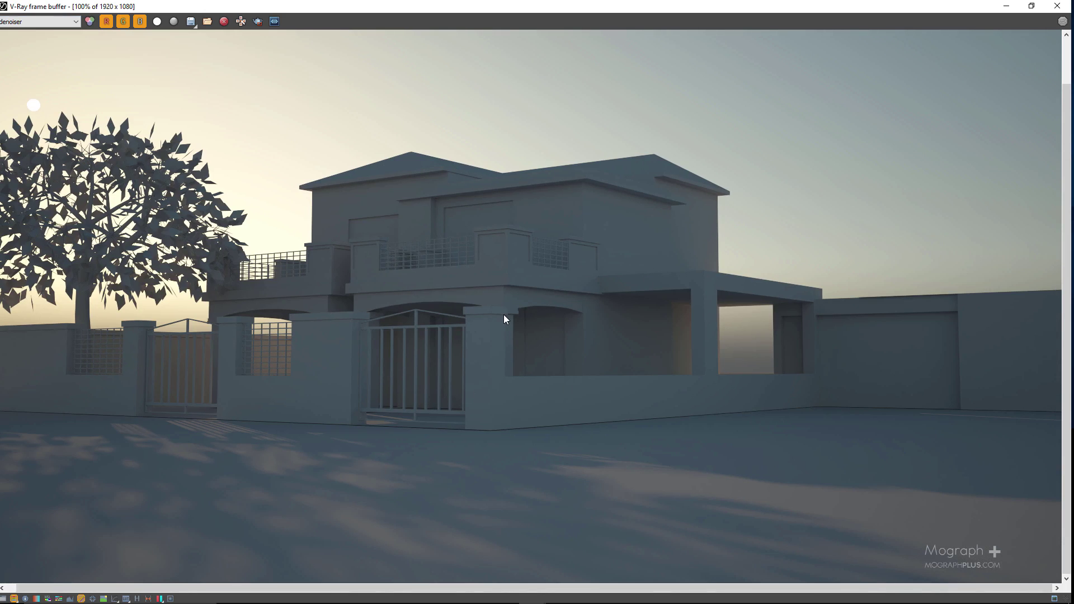
double_click(587, 6)
scroll(536, 217, down, 3)
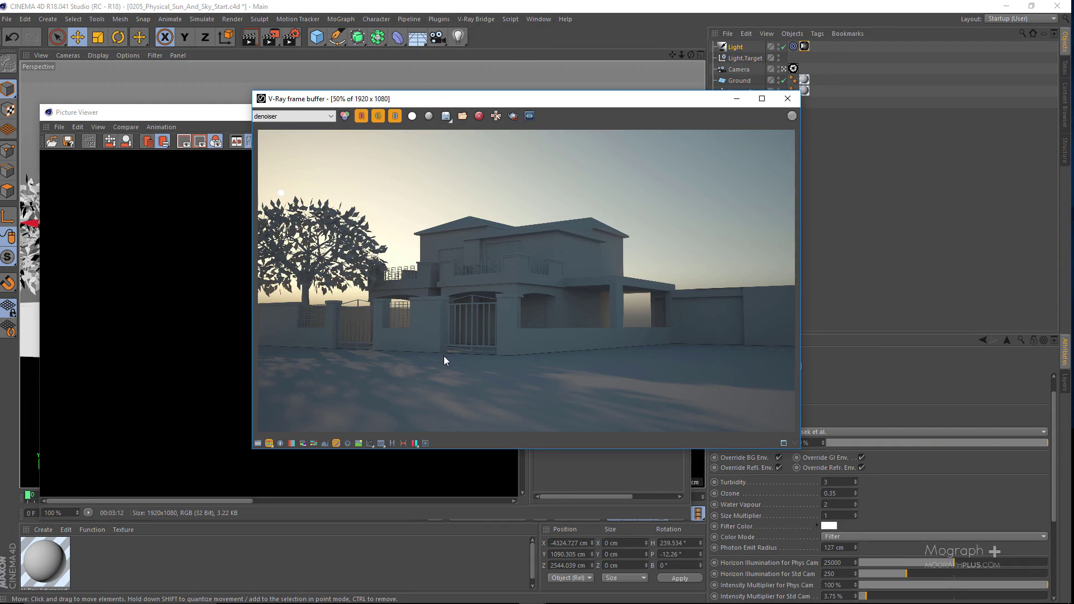
Show the frame buffer's color corrections, expand Curve, and toggle it to compare the render with and without the correction
click(257, 444)
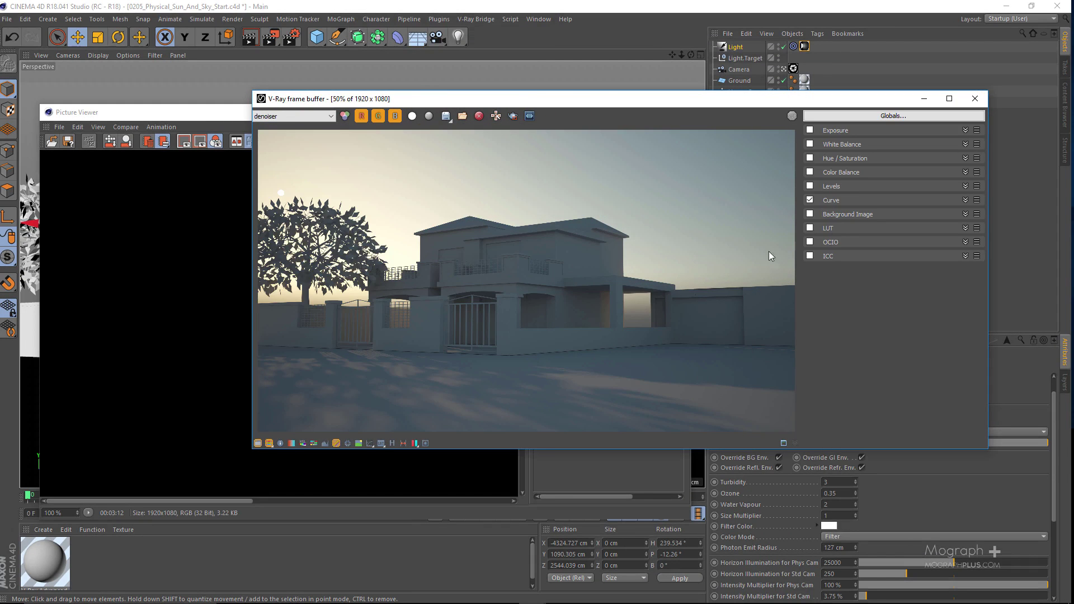
click(810, 200)
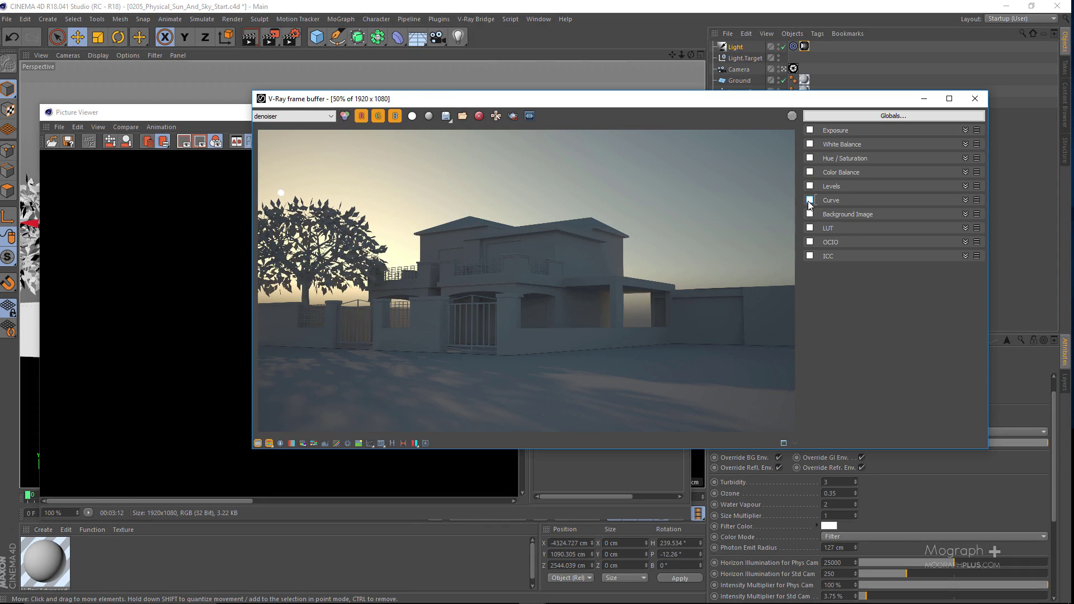
click(810, 200)
click(847, 201)
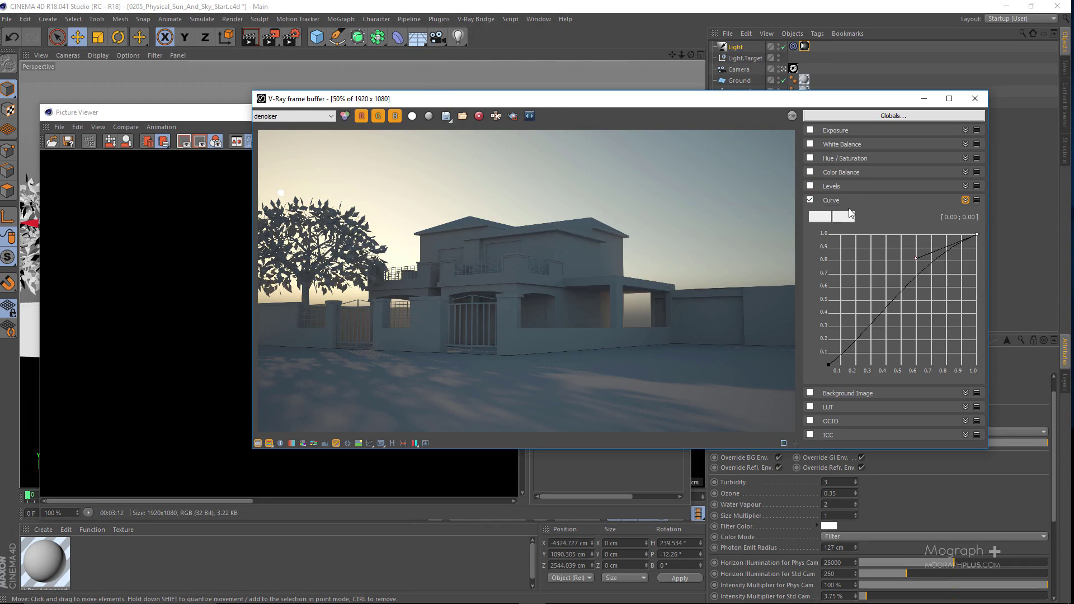
click(810, 200)
click(810, 200)
click(810, 201)
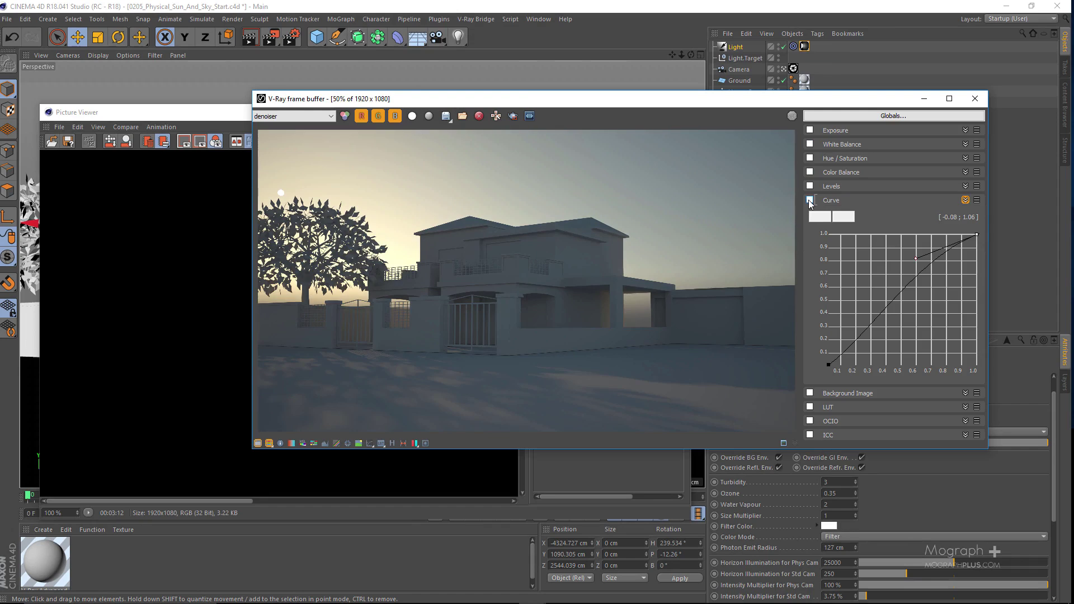
Turn the frame buffer's Curve color correction back on
click(809, 200)
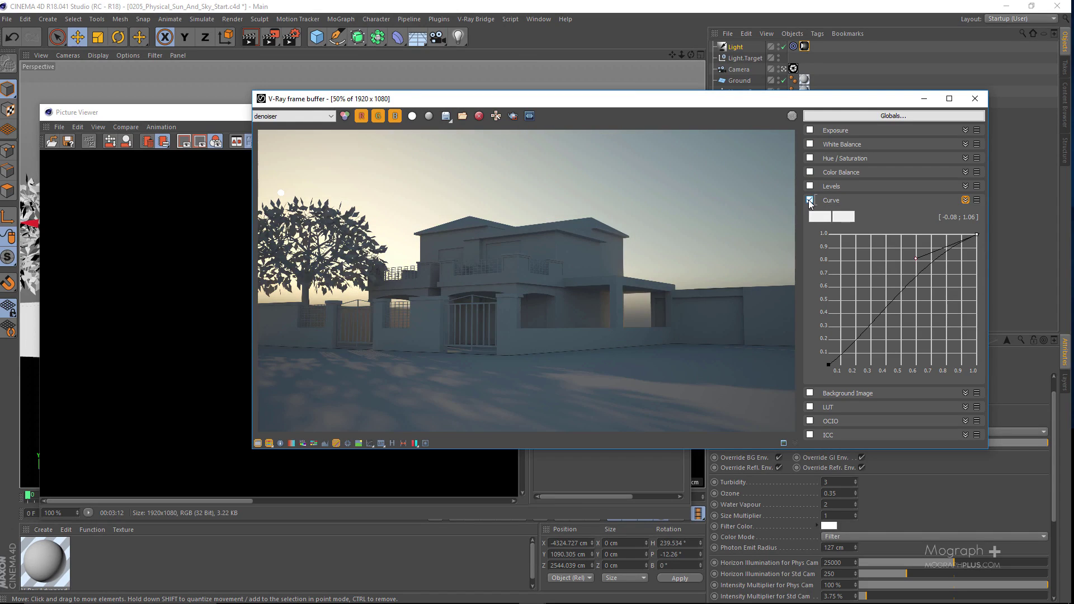
Try an Exposure correction of 0.12 on the render and switch the Exposure correction off again
click(809, 130)
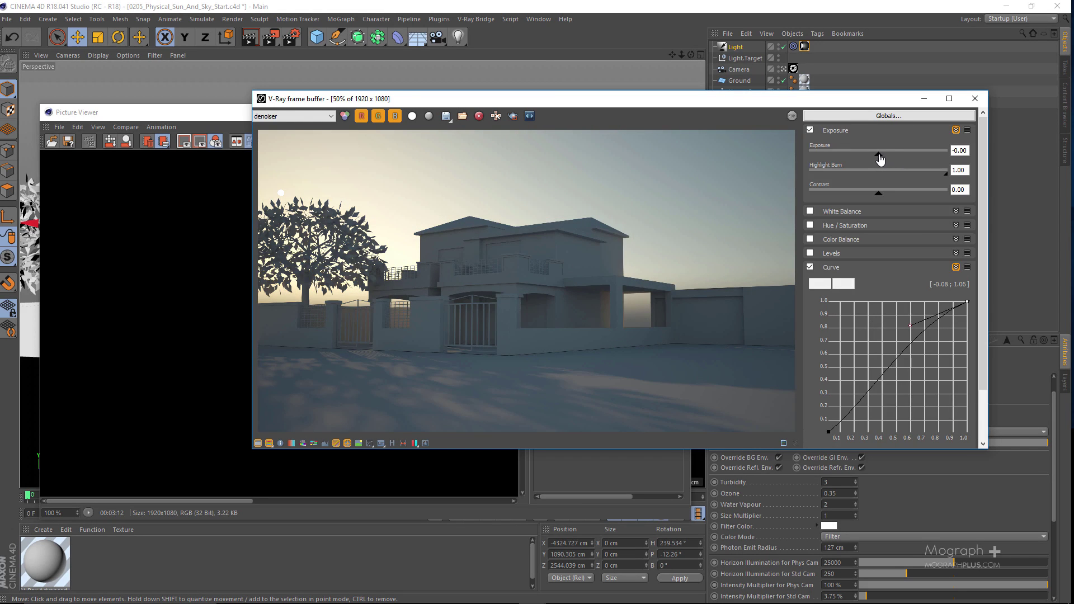
drag(879, 155, 882, 159)
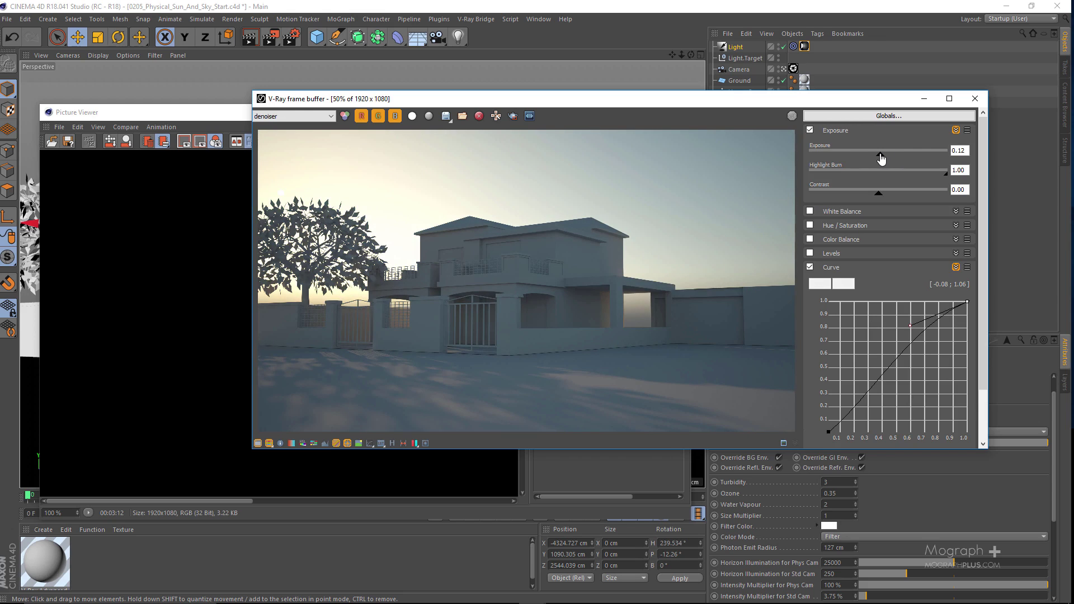
click(810, 131)
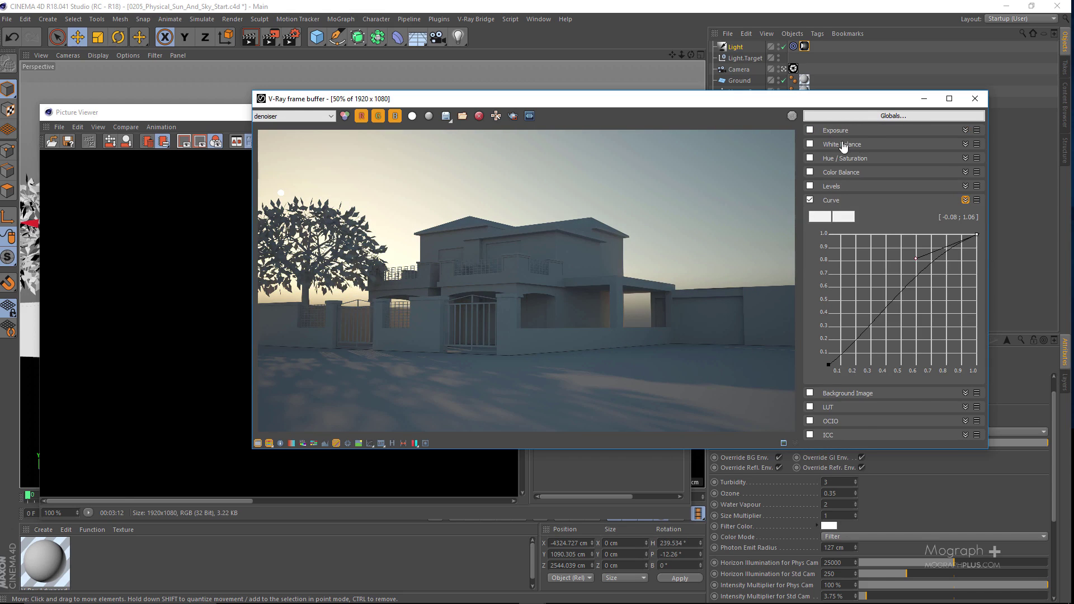
Enable White Balance with a temperature of 6810 and shift the Curve's upper tangent handle slightly toward the darker tones
click(810, 144)
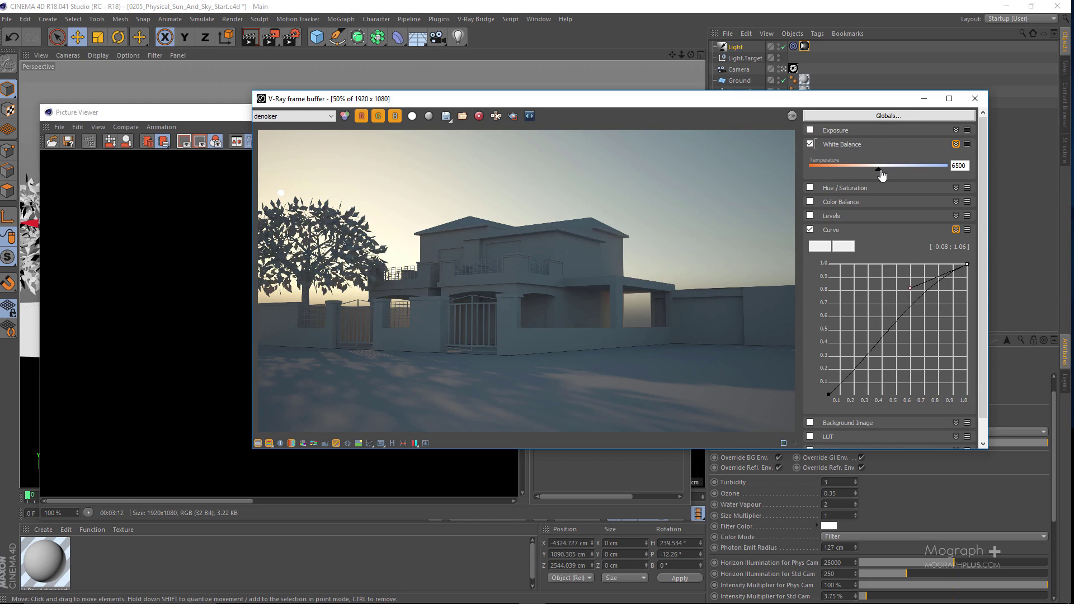
drag(878, 171, 886, 173)
click(968, 264)
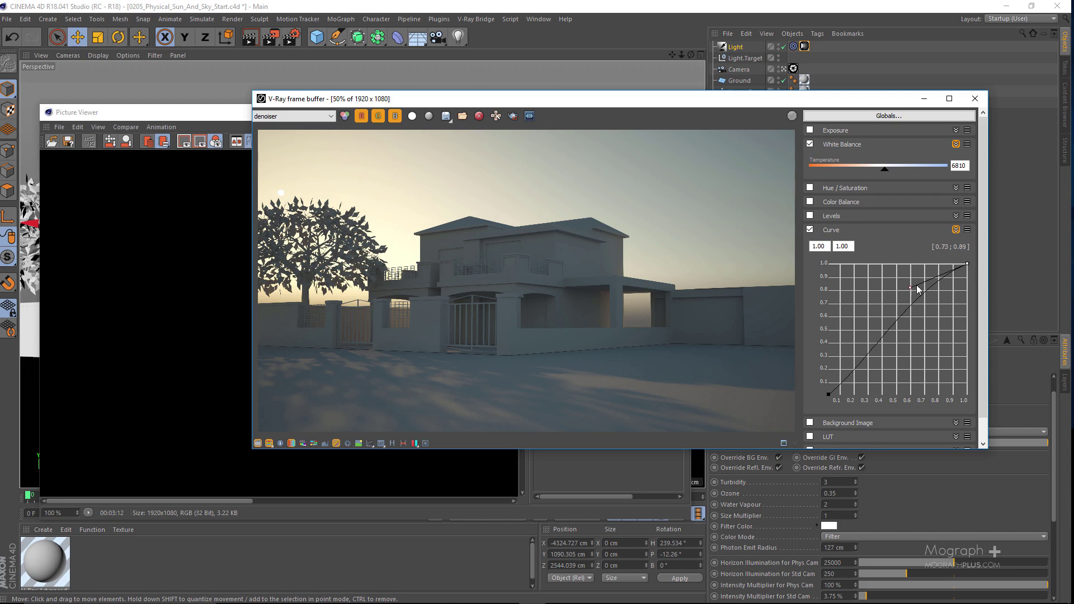
drag(909, 286, 902, 285)
Maximize the V-Ray frame buffer and inspect the color-corrected house render at 100%
double_click(413, 99)
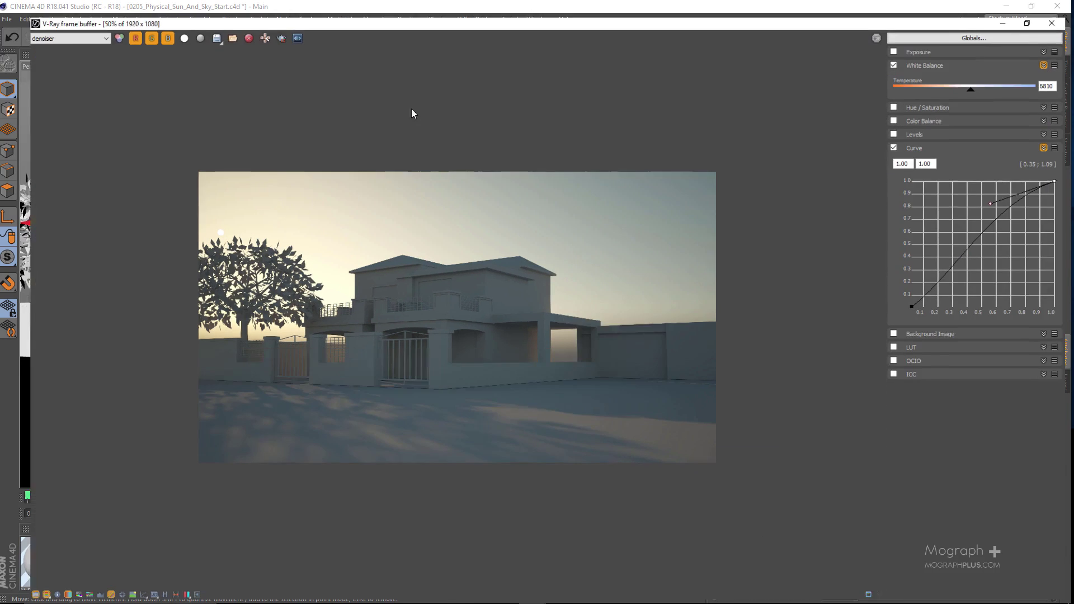
double_click(419, 246)
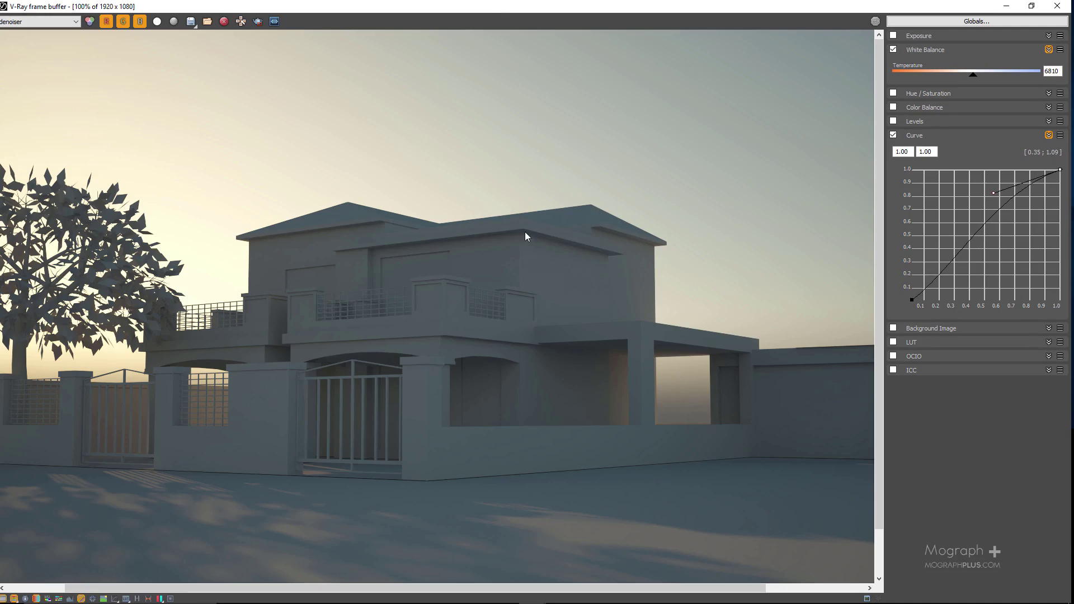
double_click(559, 233)
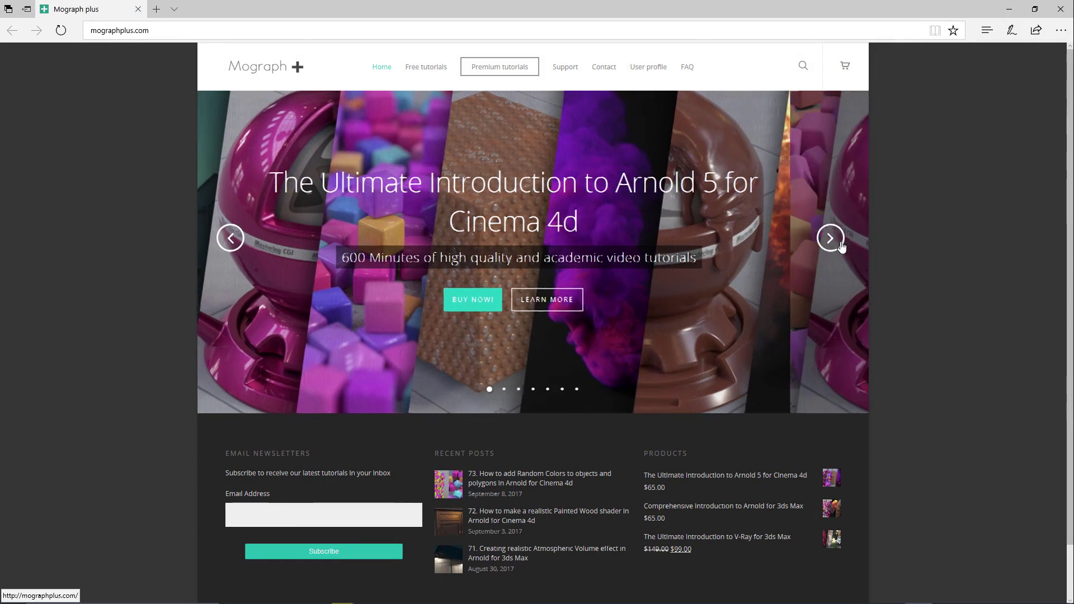
Browse the featured course slides on the mographplus.com home page up to Developing Realistic shaders in Arnold for Cinema 4d, Vol.02
click(841, 245)
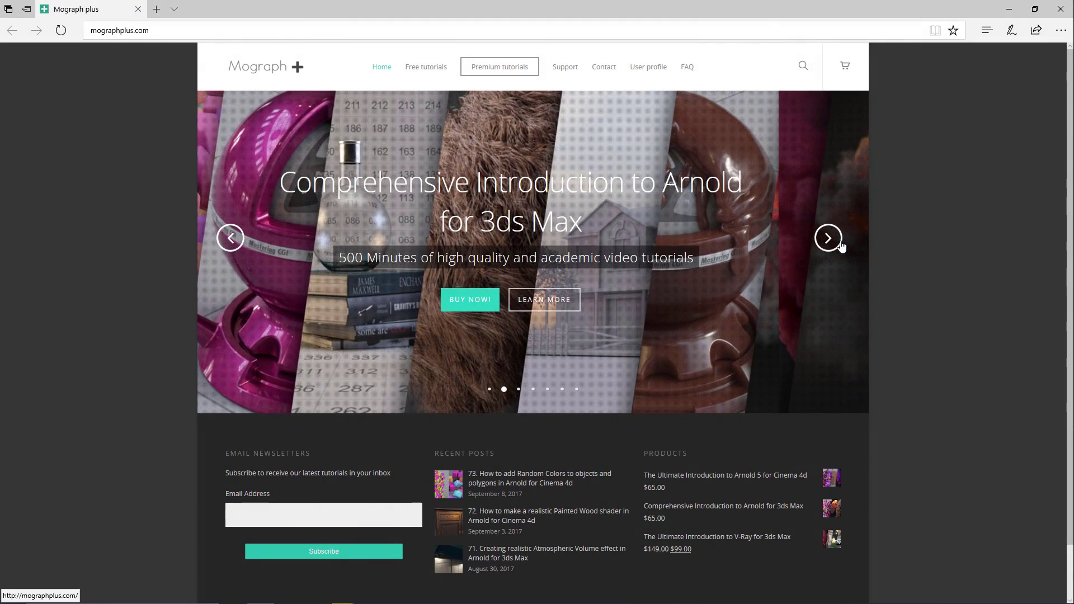
click(829, 238)
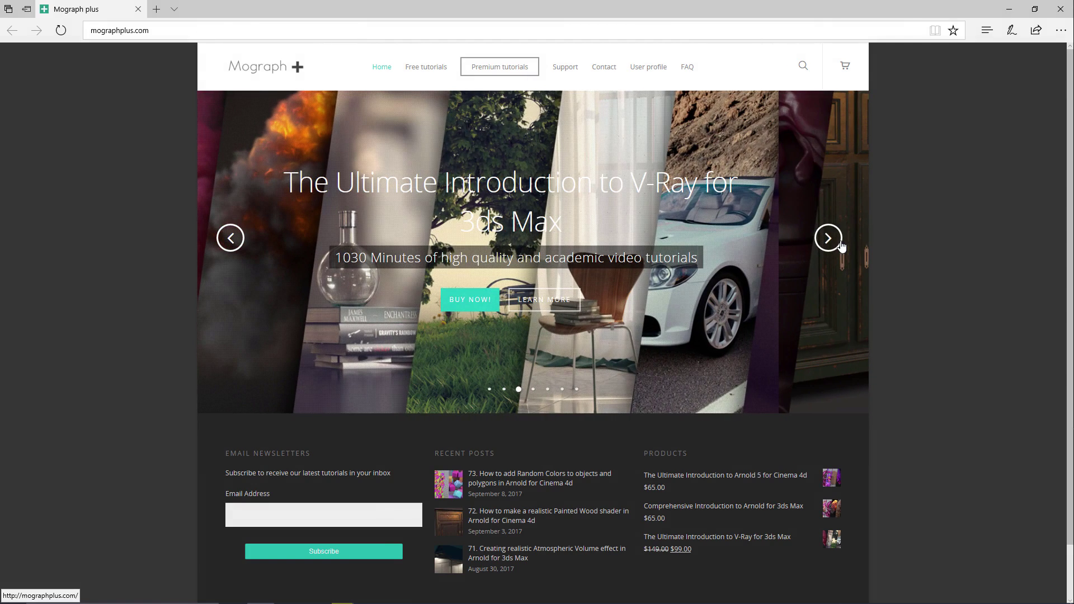
click(829, 238)
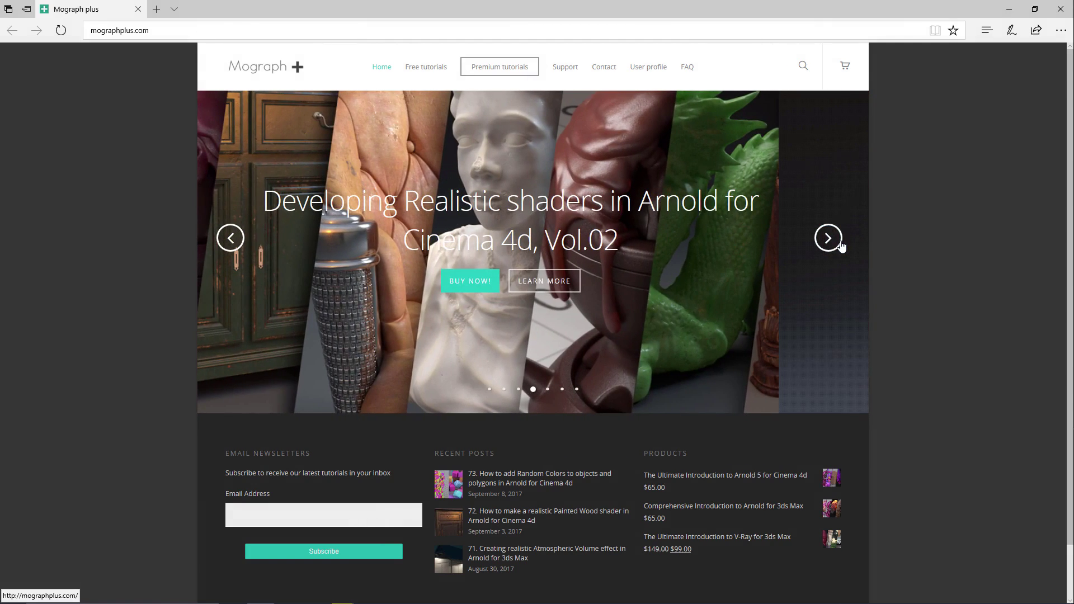